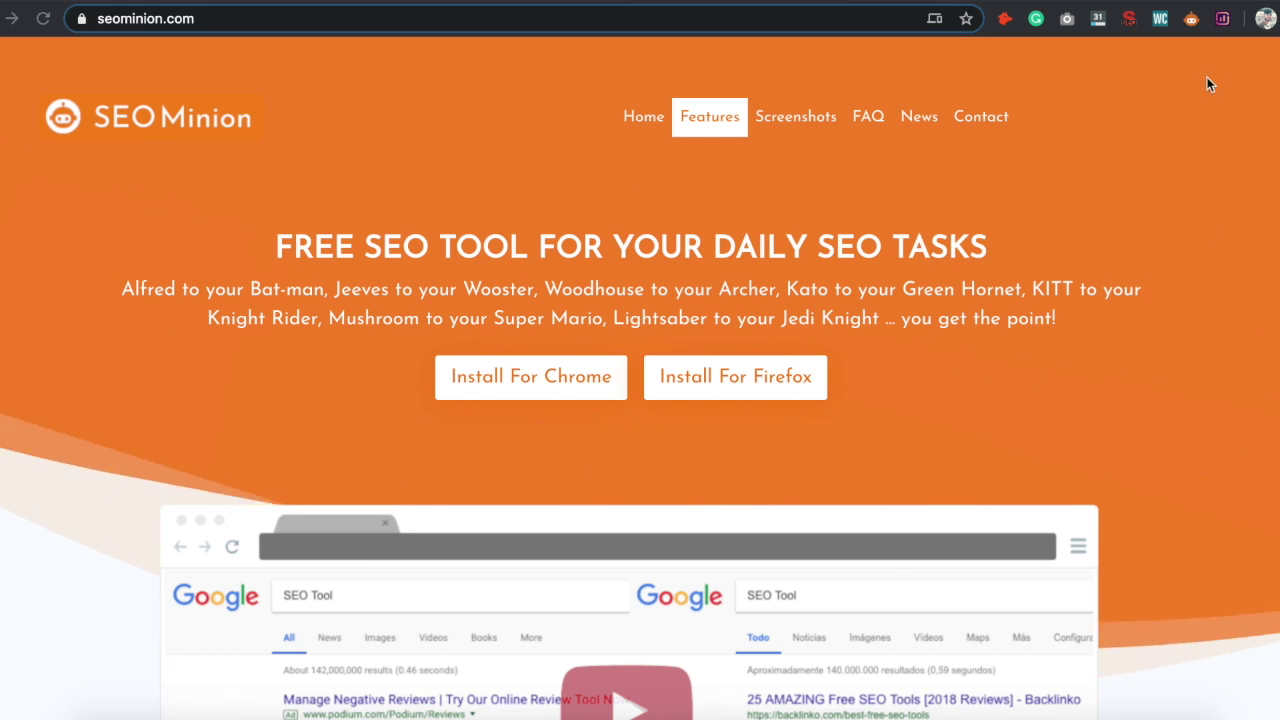
Look over the SEO Minion extension's tool list and the feature cards on its website.
{"action": "left_click", "coordinate": [1191, 20]}
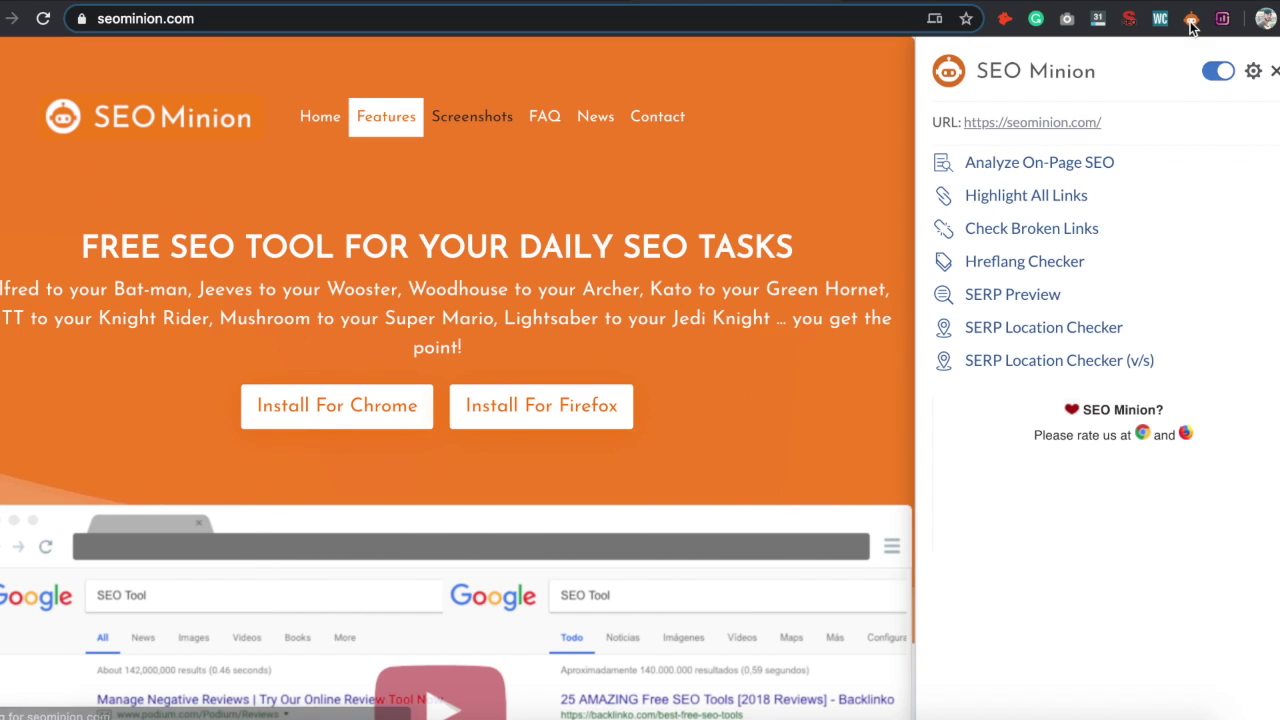
{"action": "key", "text": "Escape"}
{"action": "scroll", "coordinate": [1124, 360], "scroll_direction": "down", "scroll_amount": 10}
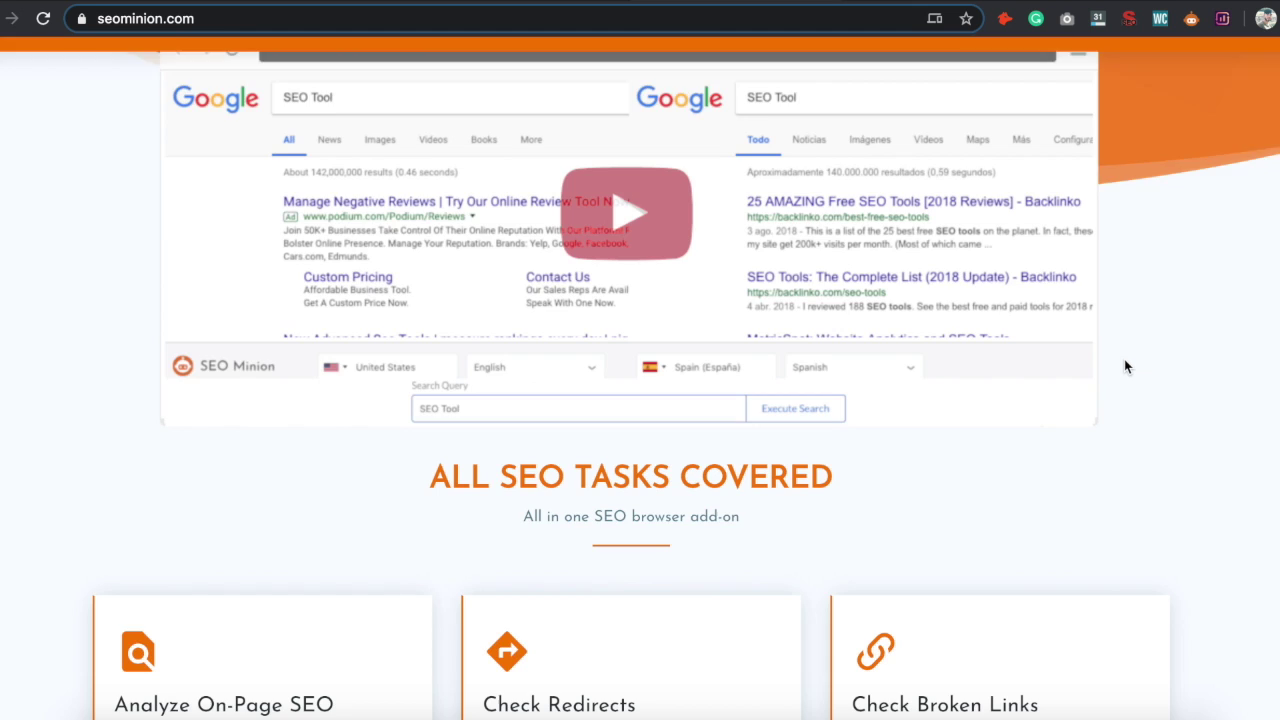
{"action": "scroll", "coordinate": [1124, 366], "scroll_direction": "up", "scroll_amount": 2}
{"action": "scroll", "coordinate": [1124, 366], "scroll_direction": "down", "scroll_amount": 1}
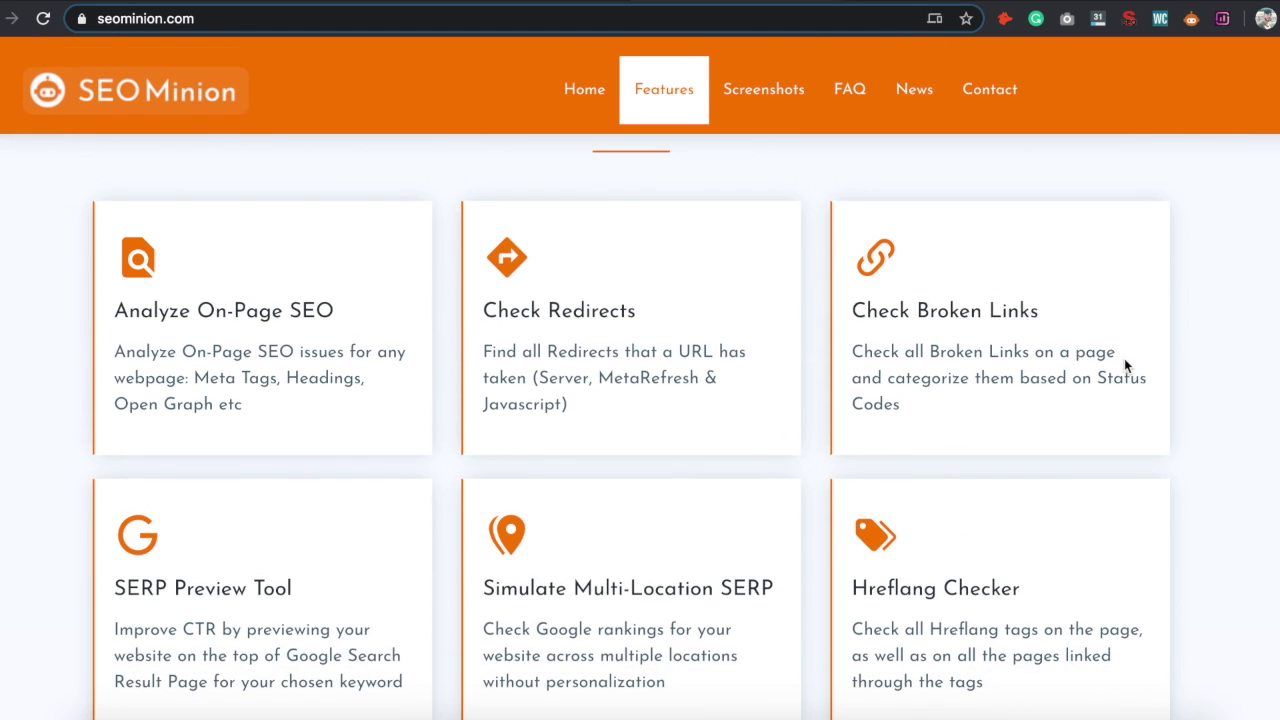
{"action": "scroll", "coordinate": [1100, 352], "scroll_direction": "down", "scroll_amount": 1}
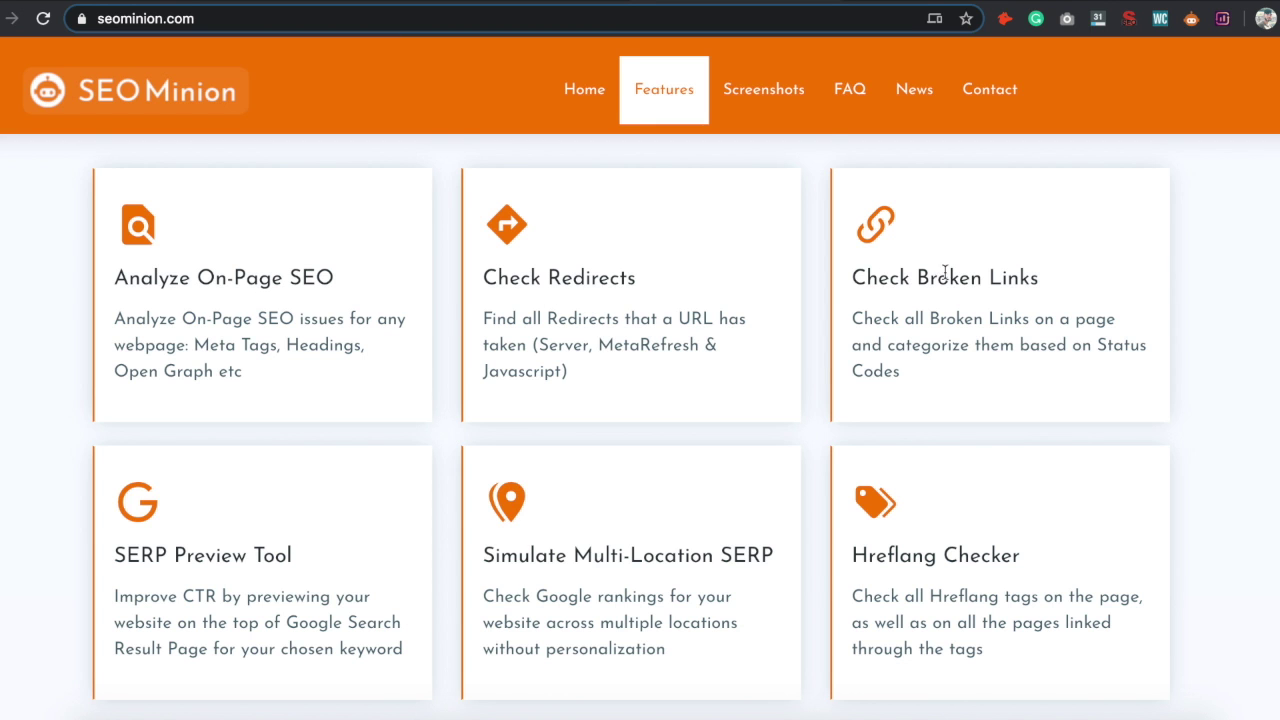
{"action": "scroll", "coordinate": [529, 457], "scroll_direction": "down", "scroll_amount": 4}
{"action": "scroll", "coordinate": [191, 346], "scroll_direction": "up", "scroll_amount": 2}
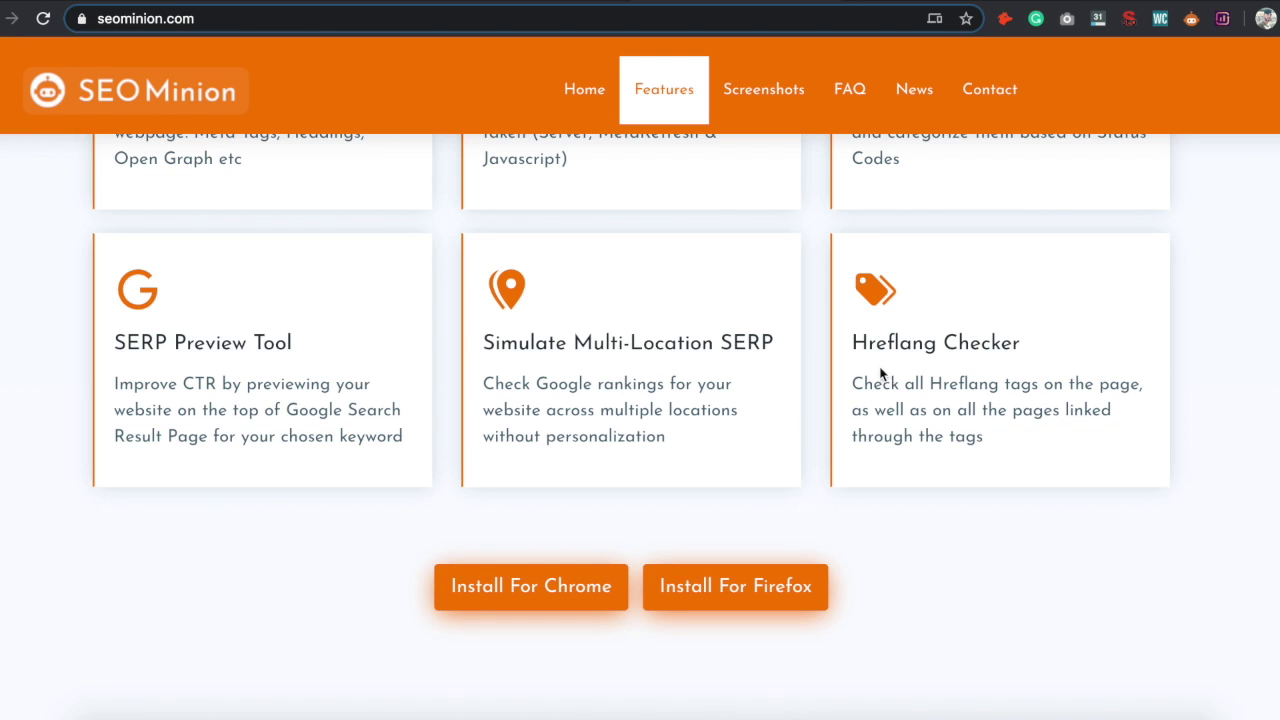
{"action": "scroll", "coordinate": [869, 443], "scroll_direction": "down", "scroll_amount": 3}
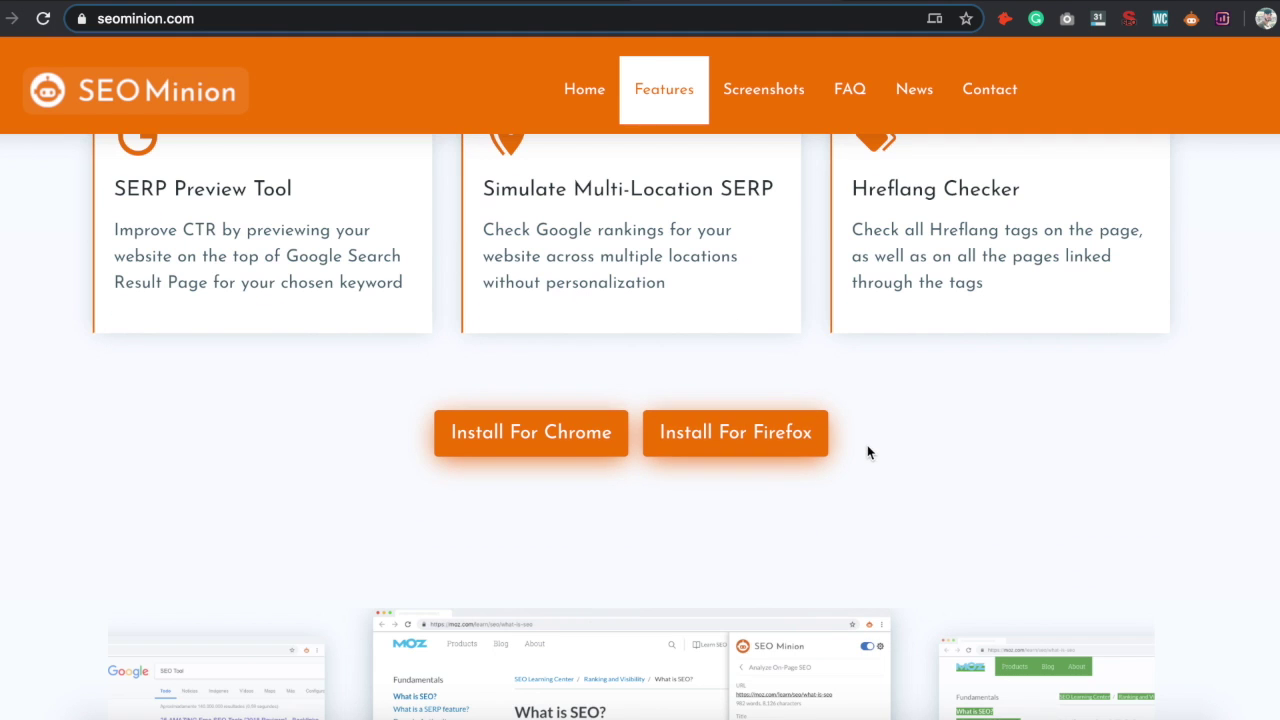
{"action": "scroll", "coordinate": [963, 478], "scroll_direction": "down", "scroll_amount": 6}
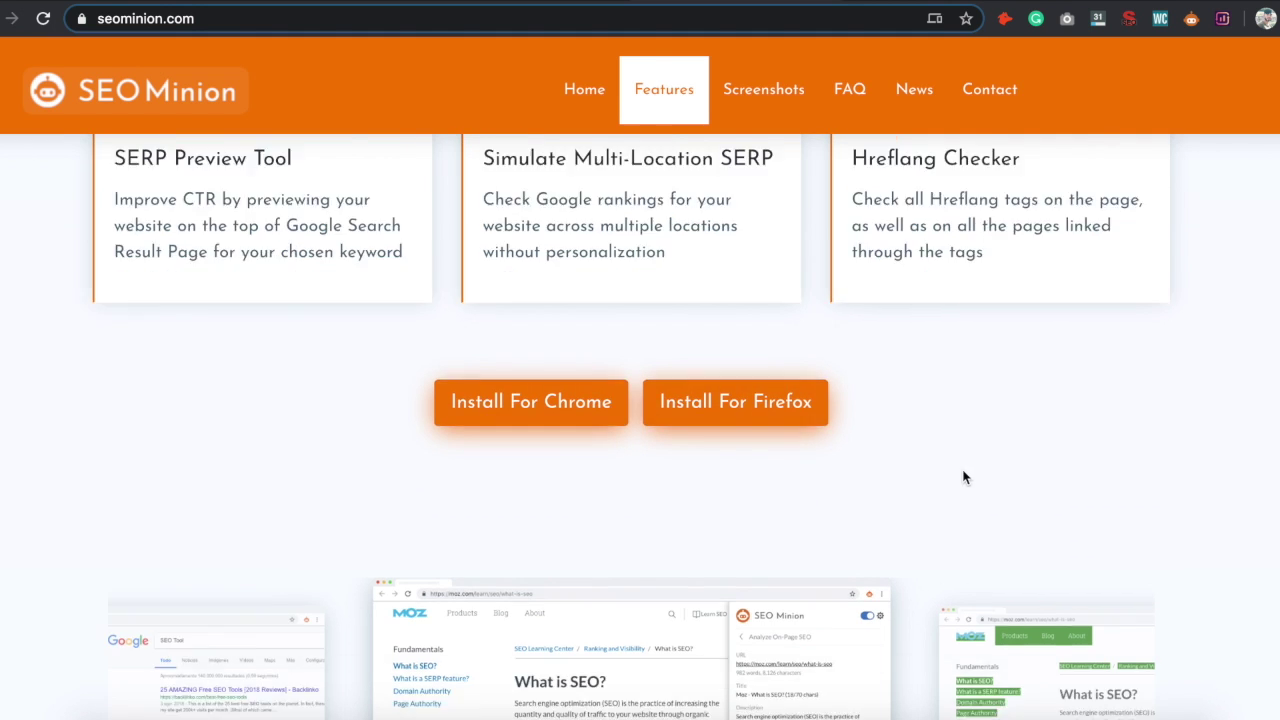
{"action": "scroll", "coordinate": [963, 476], "scroll_direction": "up", "scroll_amount": 10}
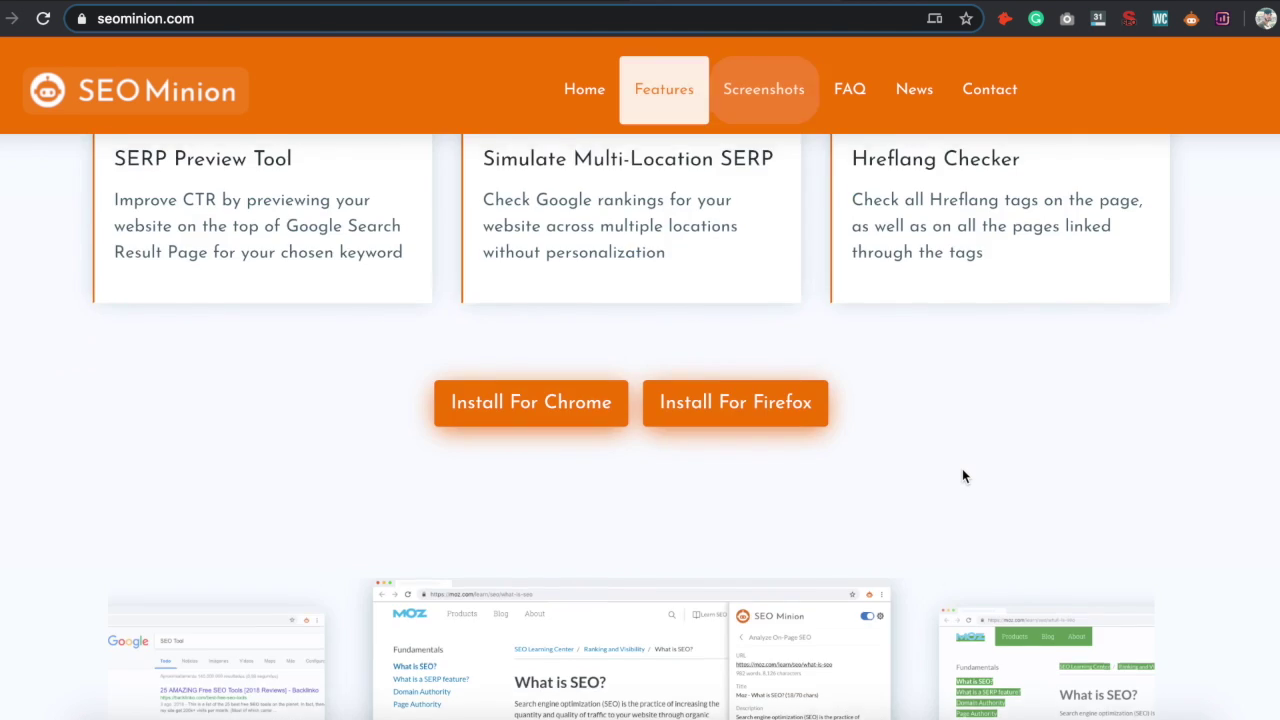
{"action": "scroll", "coordinate": [963, 476], "scroll_direction": "up", "scroll_amount": 5}
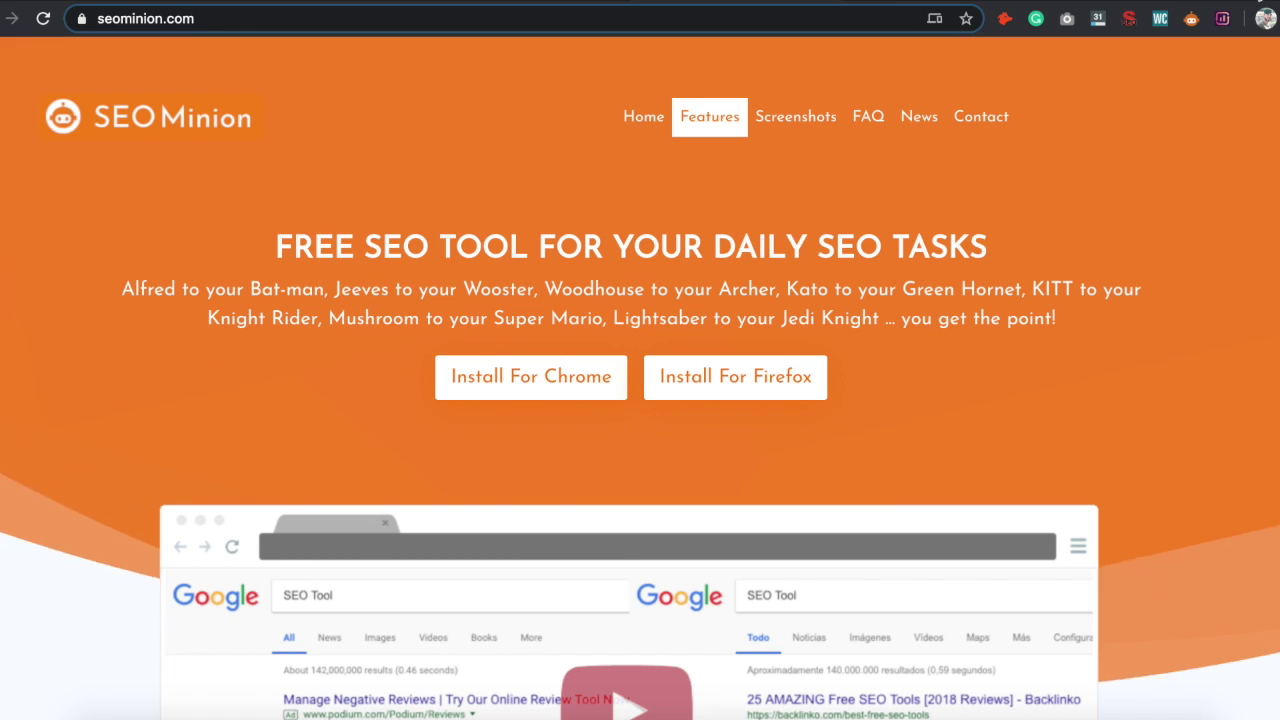
Search Google in a new tab for "cheap liquor that gets you drunk".
{"action": "key", "text": "ctrl+t"}
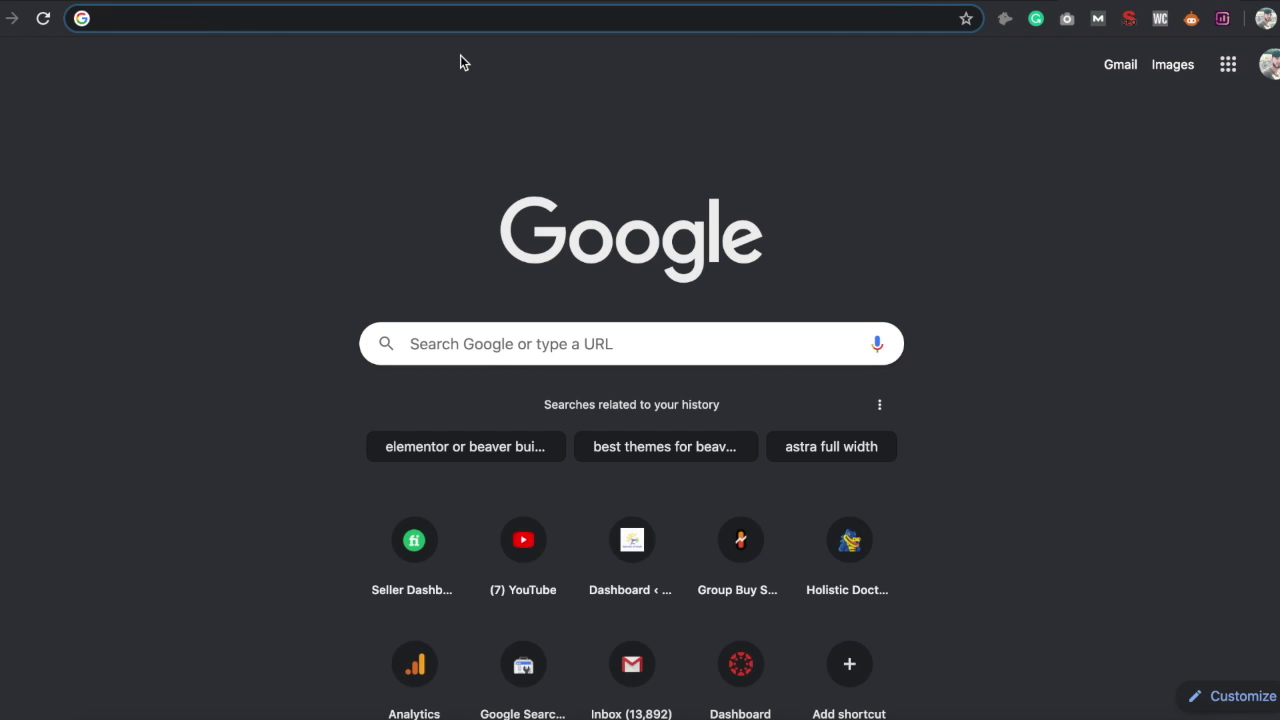
{"action": "type", "text": "cheap liquor that gets you drunk"}
{"action": "key", "text": "Return"}
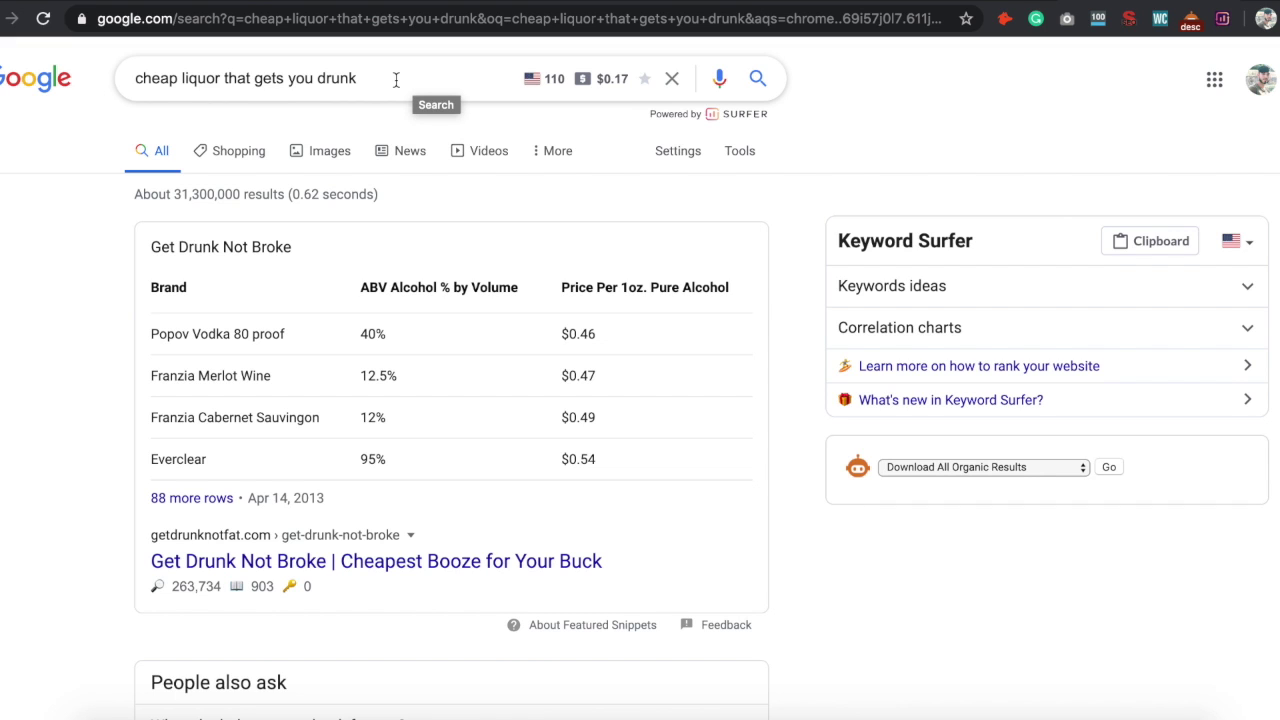
Open the Thrillist result "Best Cheap Liquor: The Guide to Good Liquor Under $20" from the search results.
{"action": "scroll", "coordinate": [78, 408], "scroll_direction": "down", "scroll_amount": 5}
{"action": "scroll", "coordinate": [79, 408], "scroll_direction": "down", "scroll_amount": 2}
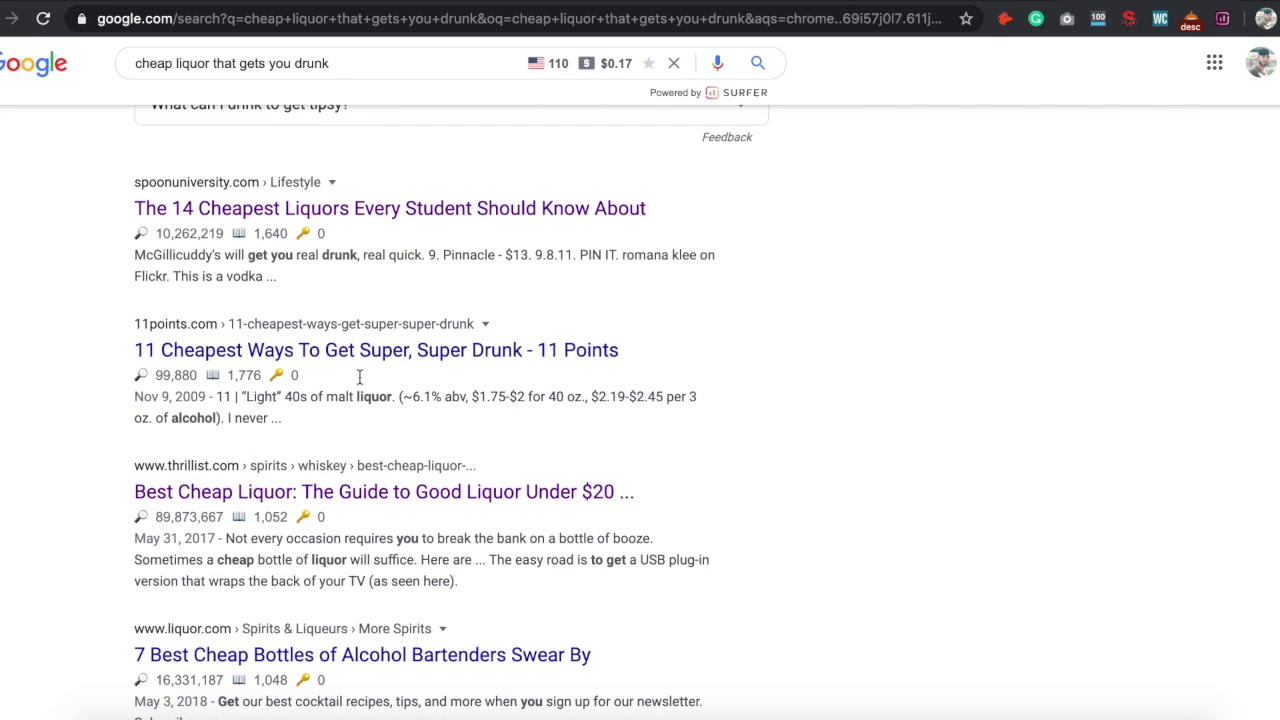
{"action": "scroll", "coordinate": [100, 486], "scroll_direction": "down", "scroll_amount": 2}
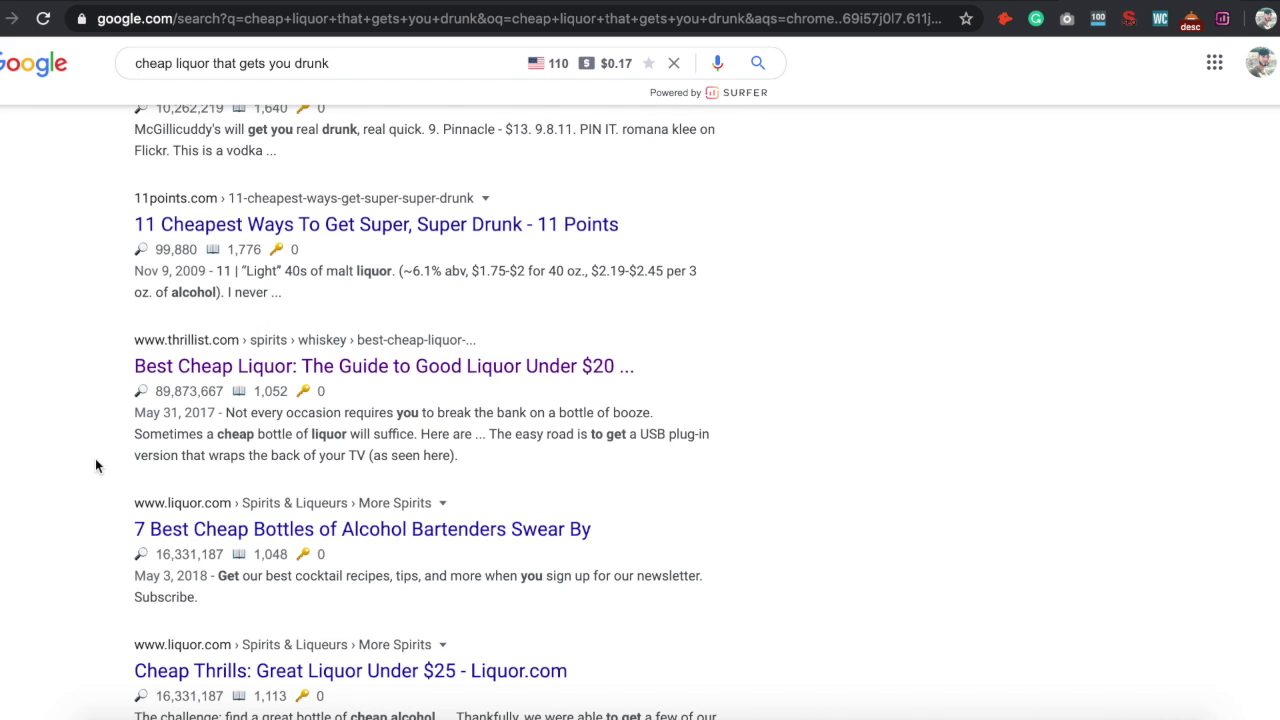
{"action": "scroll", "coordinate": [95, 458], "scroll_direction": "down", "scroll_amount": 2}
{"action": "left_click", "coordinate": [349, 64]}
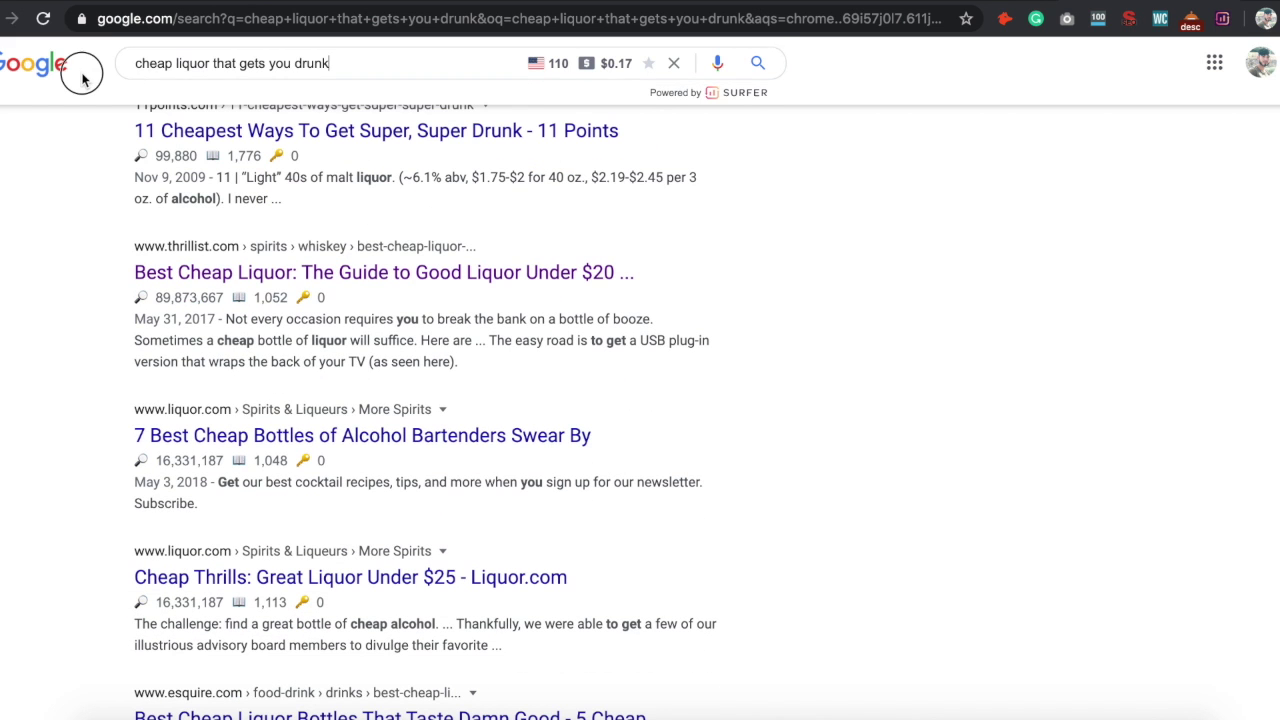
{"action": "triple_click", "coordinate": [128, 64]}
{"action": "left_click", "coordinate": [100, 274]}
{"action": "scroll", "coordinate": [100, 289], "scroll_direction": "up", "scroll_amount": 3}
{"action": "scroll", "coordinate": [115, 345], "scroll_direction": "down", "scroll_amount": 2}
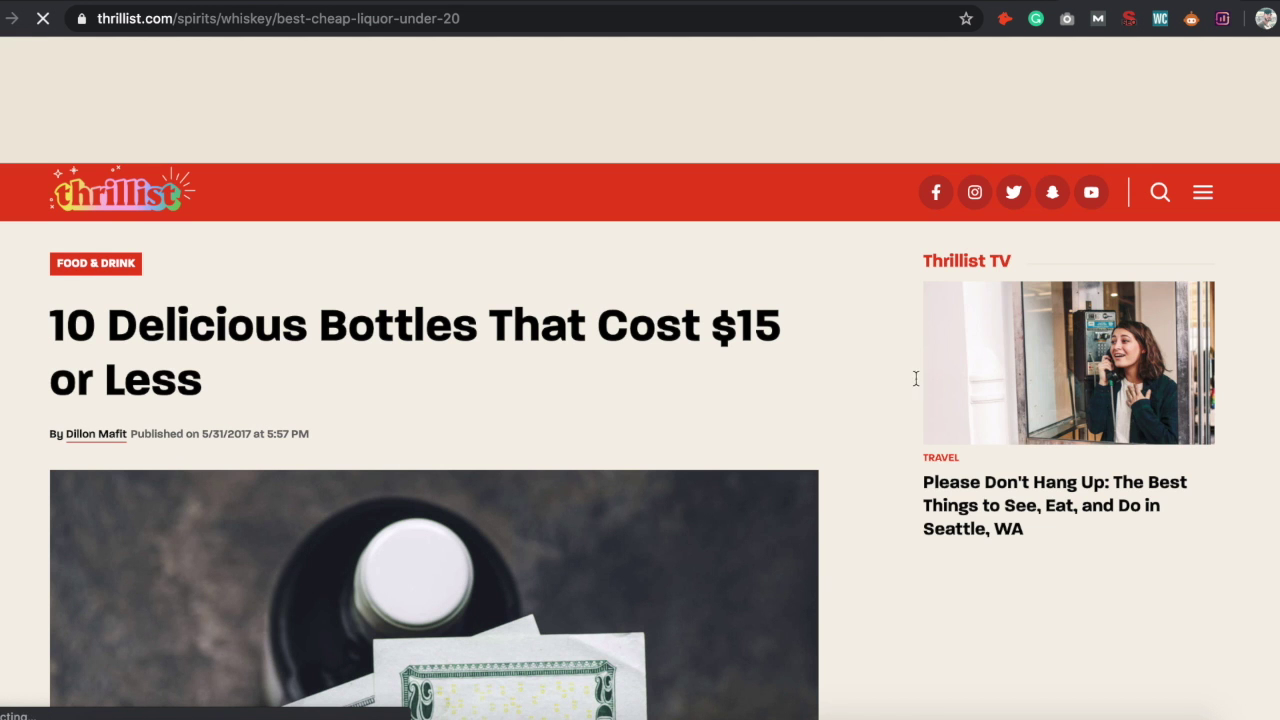
Skim the Thrillist article and run SEO Minion's Analyze On-Page SEO on it.
{"action": "scroll", "coordinate": [893, 441], "scroll_direction": "down", "scroll_amount": 2}
{"action": "scroll", "coordinate": [891, 441], "scroll_direction": "down", "scroll_amount": 5}
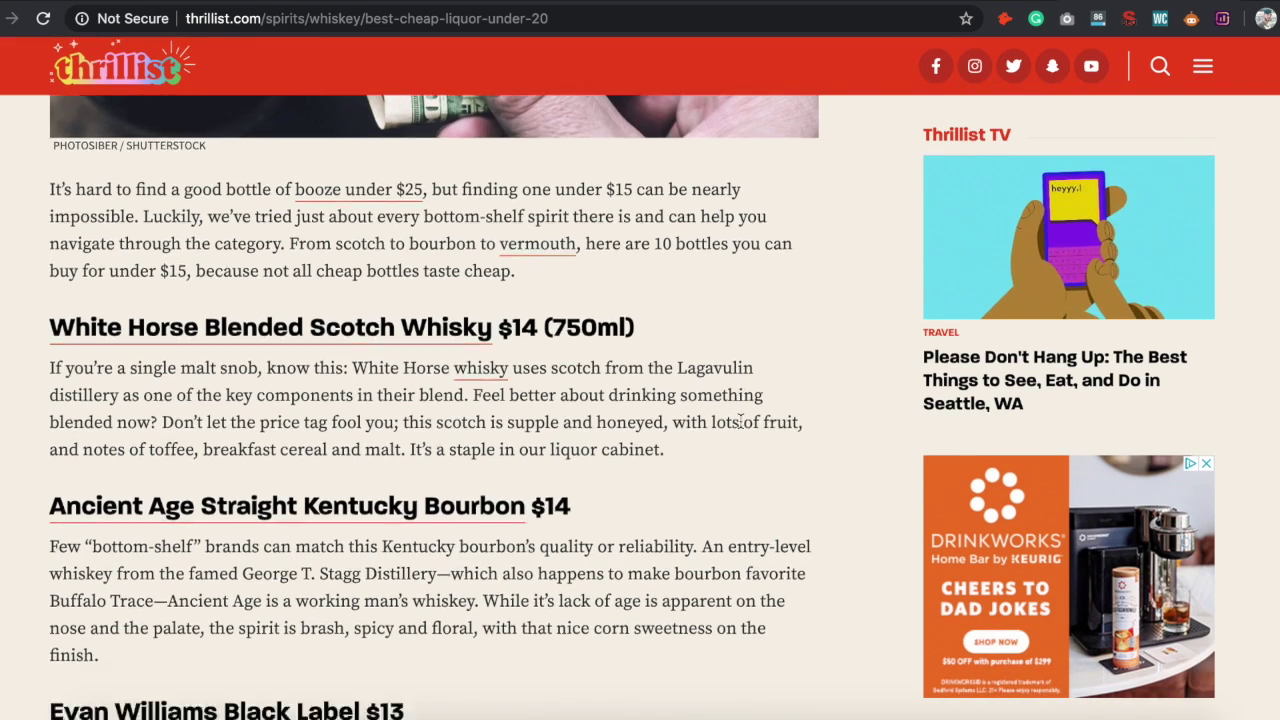
{"action": "scroll", "coordinate": [741, 421], "scroll_direction": "up", "scroll_amount": 2}
{"action": "scroll", "coordinate": [740, 421], "scroll_direction": "up", "scroll_amount": 6}
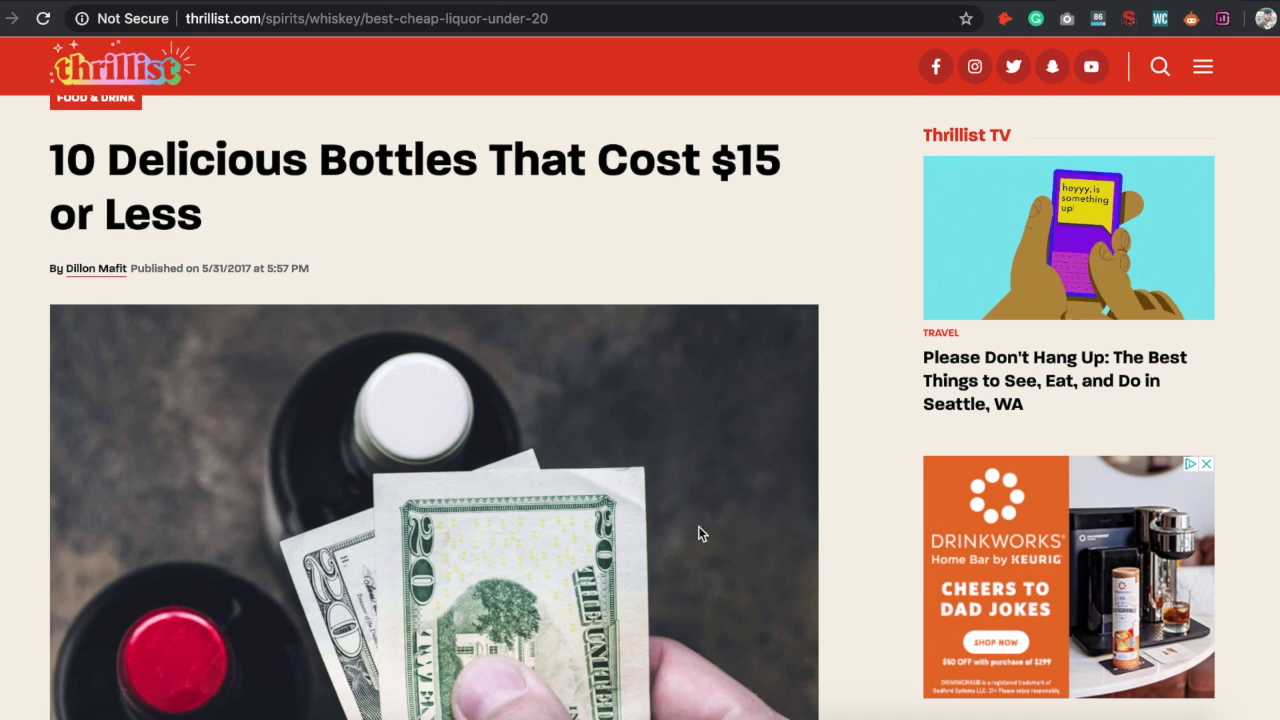
{"action": "scroll", "coordinate": [804, 576], "scroll_direction": "down", "scroll_amount": 1}
{"action": "scroll", "coordinate": [806, 572], "scroll_direction": "down", "scroll_amount": 7}
{"action": "scroll", "coordinate": [806, 572], "scroll_direction": "up", "scroll_amount": 1}
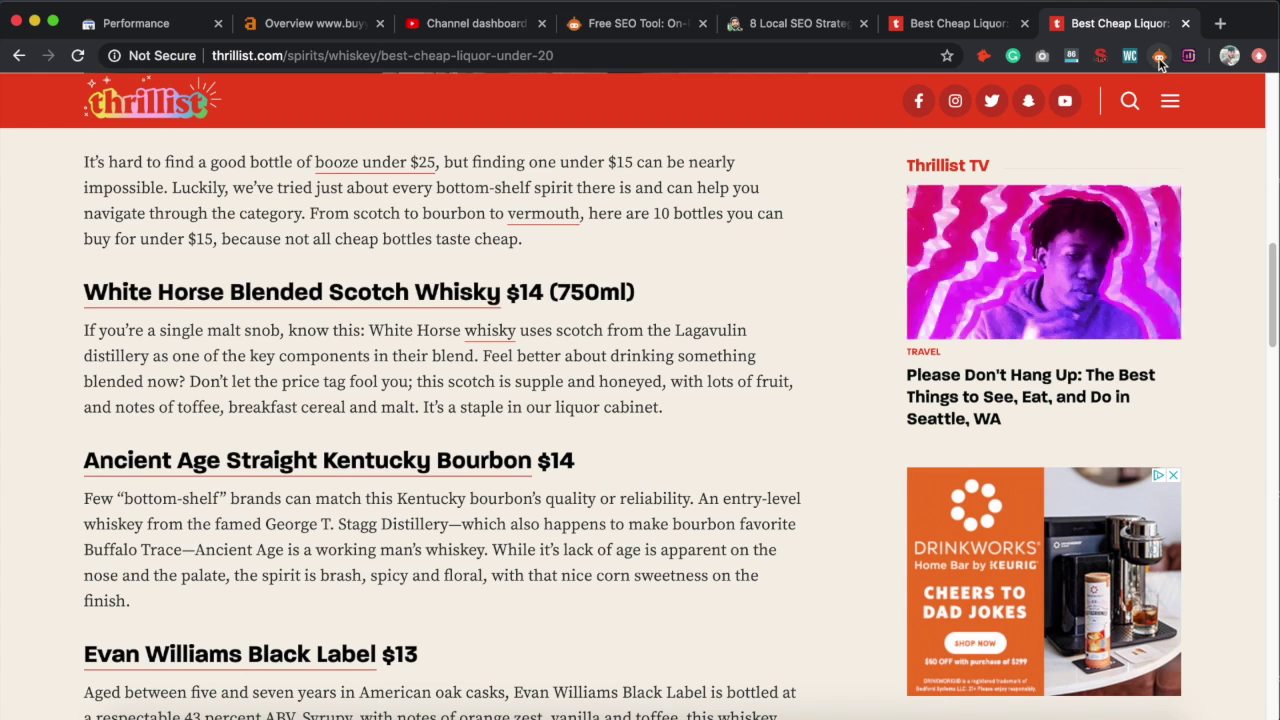
{"action": "left_click", "coordinate": [1190, 19]}
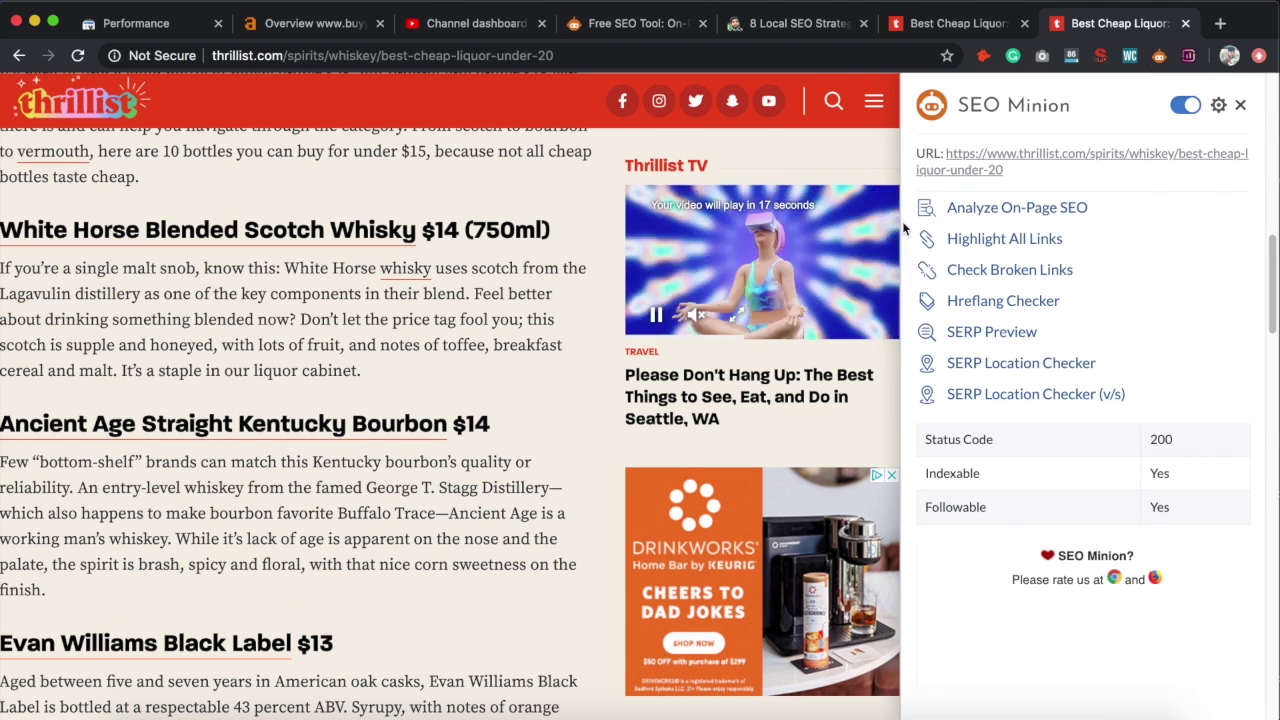
{"action": "left_click", "coordinate": [971, 216]}
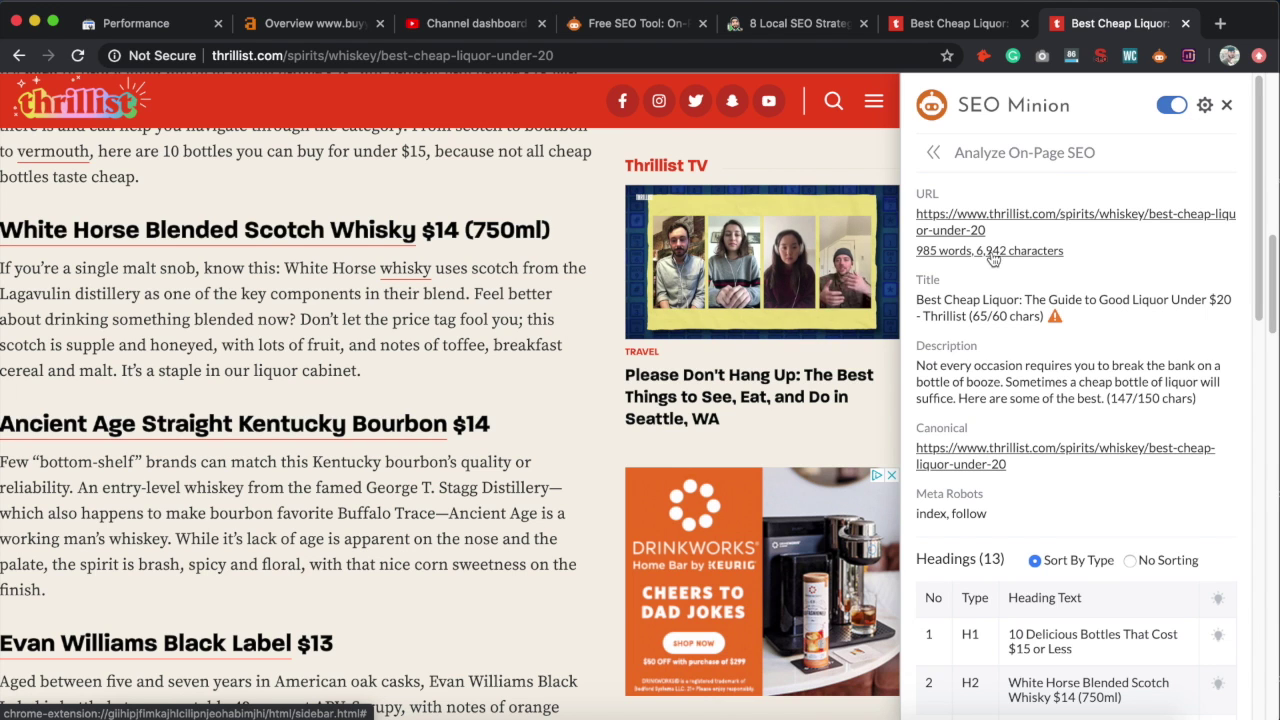
Examine the page title in the on-page SEO report, including its character count and the site name at its end.
{"action": "scroll", "coordinate": [970, 272], "scroll_direction": "down", "scroll_amount": 2}
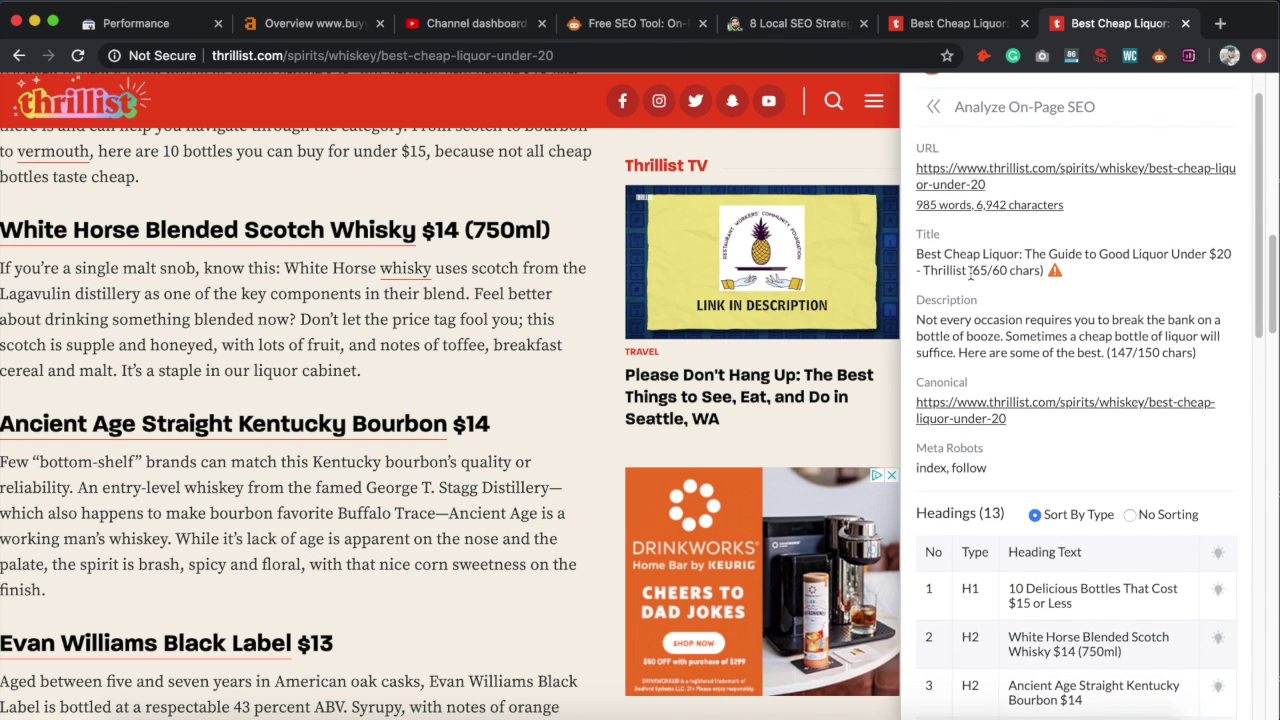
{"action": "scroll", "coordinate": [966, 272], "scroll_direction": "down", "scroll_amount": 1}
{"action": "left_click_drag", "start_coordinate": [919, 240], "coordinate": [963, 252]}
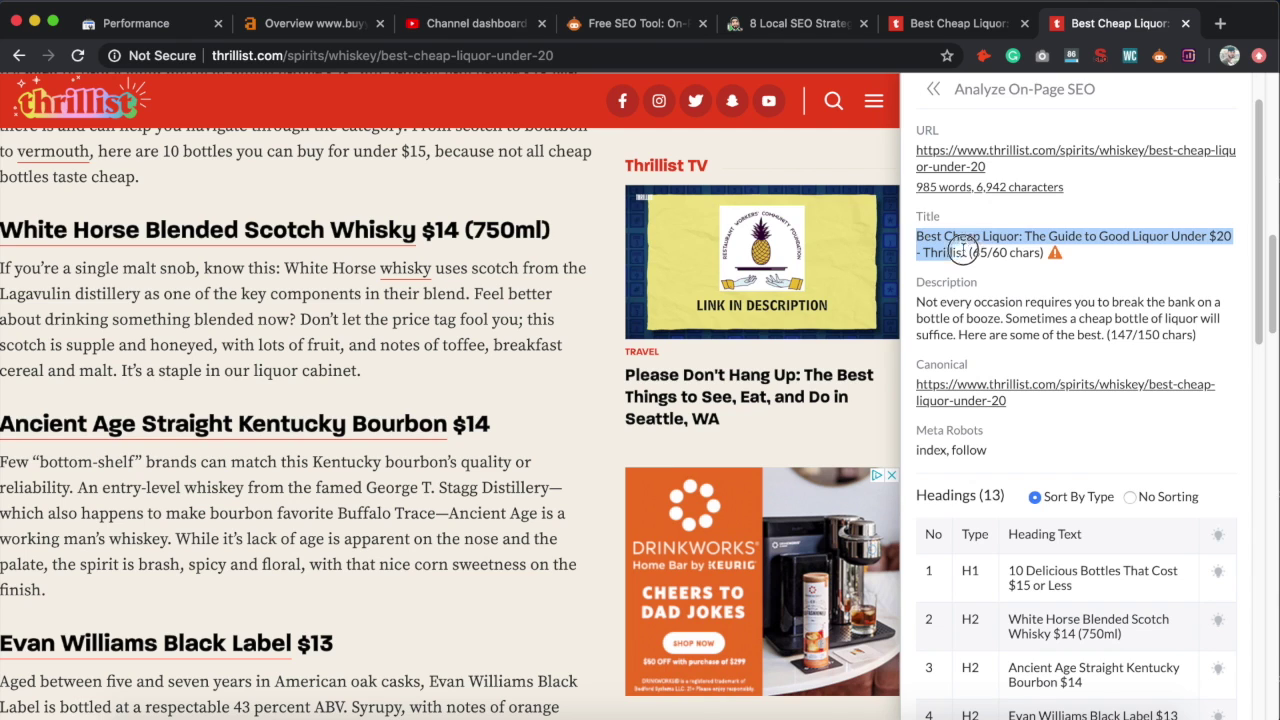
{"action": "left_click", "coordinate": [1071, 250]}
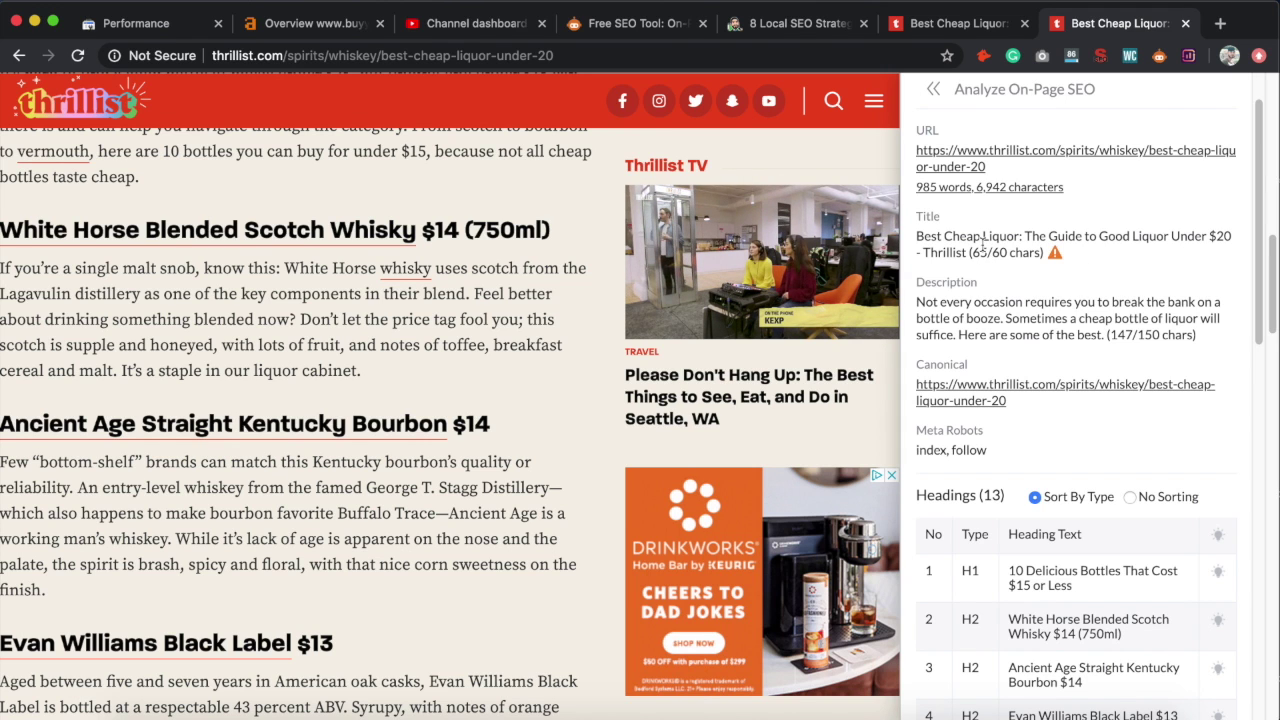
{"action": "left_click_drag", "start_coordinate": [973, 252], "coordinate": [1086, 254]}
{"action": "left_click", "coordinate": [1038, 267]}
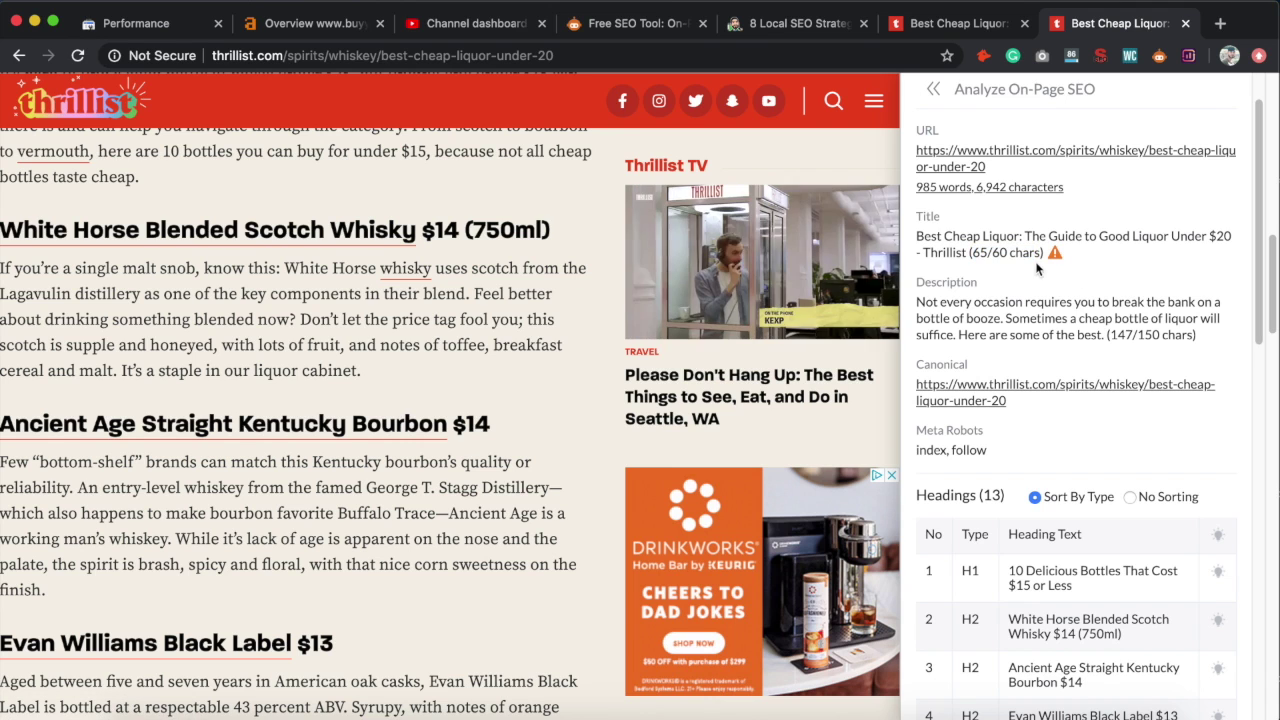
{"action": "left_click_drag", "start_coordinate": [924, 253], "coordinate": [968, 262]}
{"action": "left_click", "coordinate": [968, 262]}
{"action": "mouse_move", "coordinate": [1059, 263]}
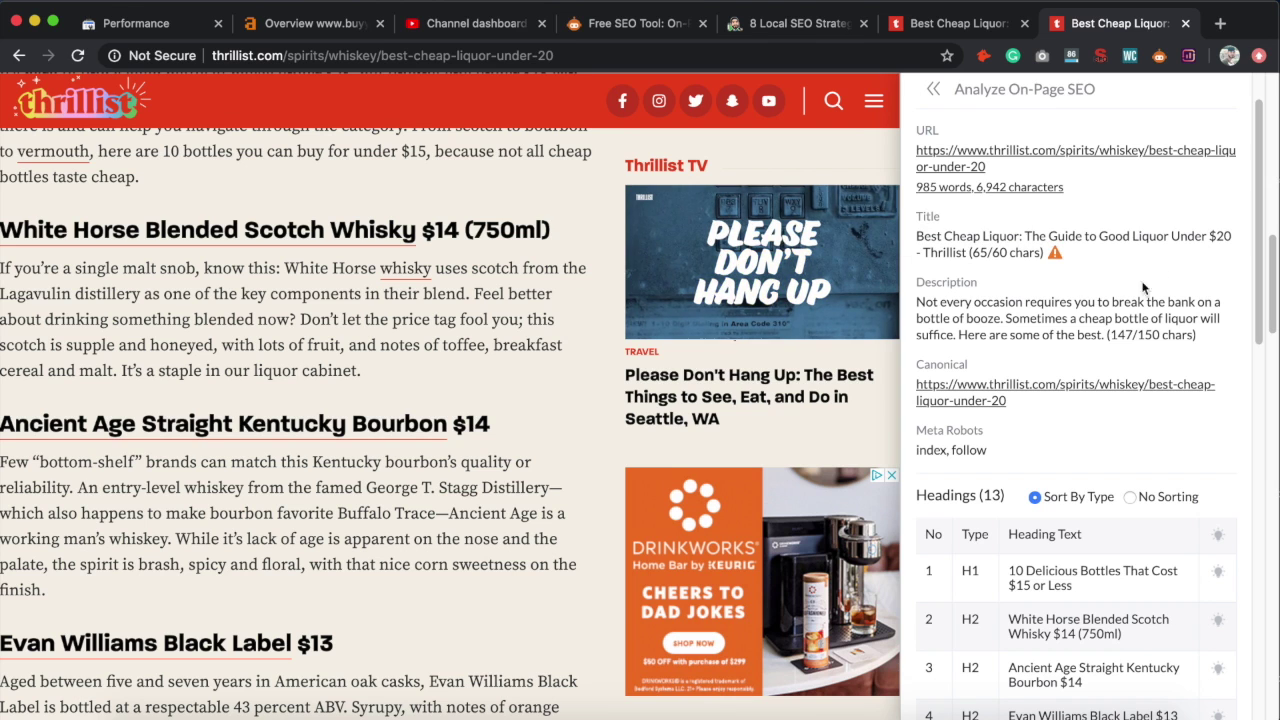
Review the meta description and canonical URL in the on-page SEO report.
{"action": "scroll", "coordinate": [1048, 316], "scroll_direction": "down", "scroll_amount": 1}
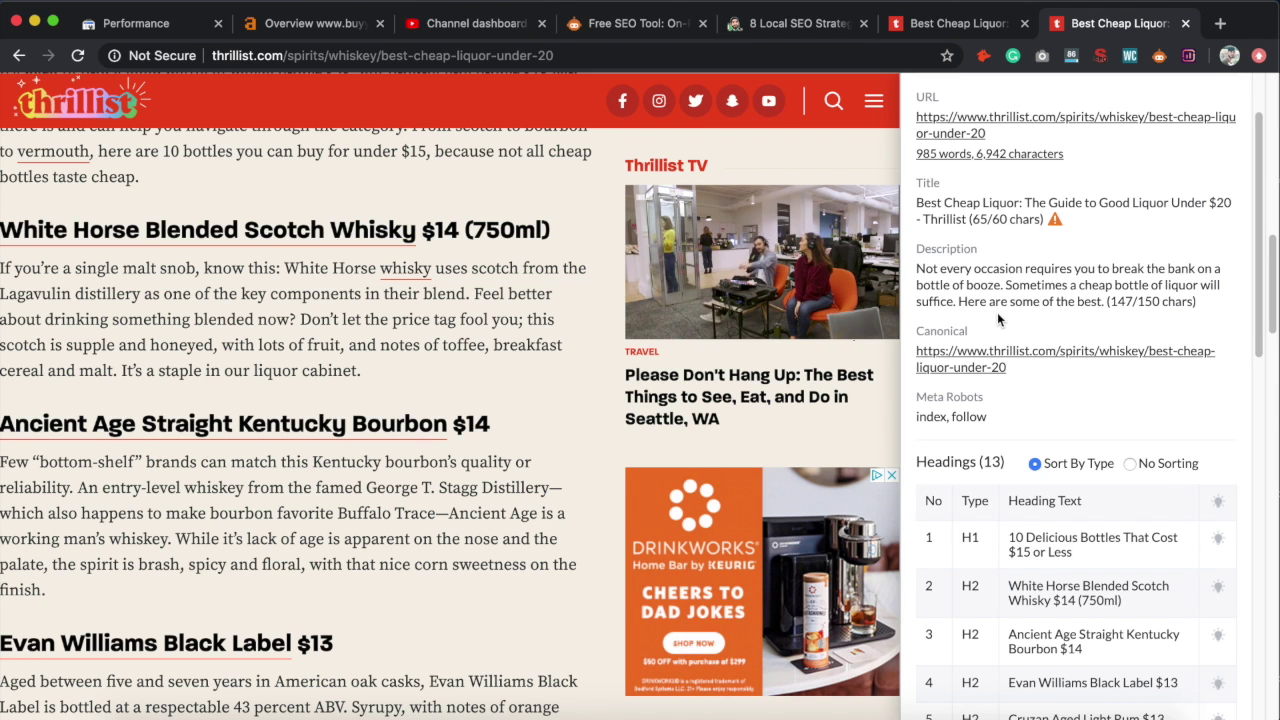
{"action": "scroll", "coordinate": [997, 316], "scroll_direction": "down", "scroll_amount": 3}
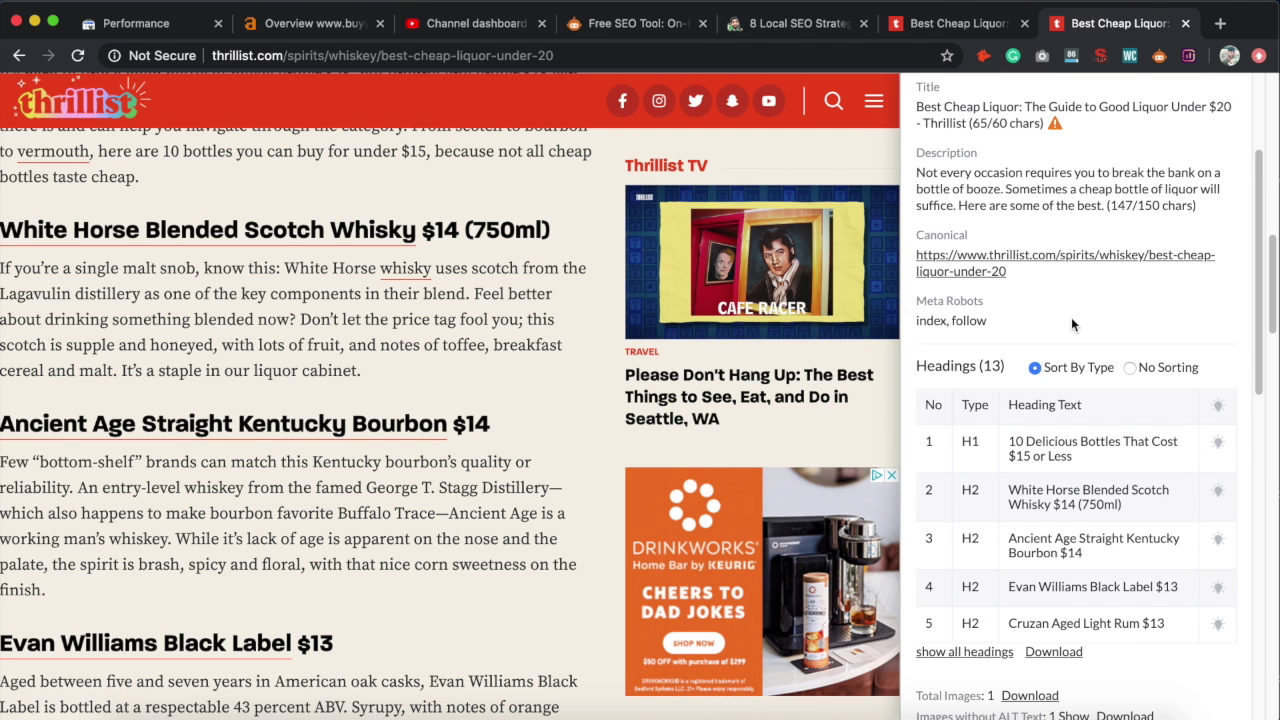
{"action": "scroll", "coordinate": [1071, 317], "scroll_direction": "down", "scroll_amount": 3}
{"action": "scroll", "coordinate": [1071, 317], "scroll_direction": "up", "scroll_amount": 6}
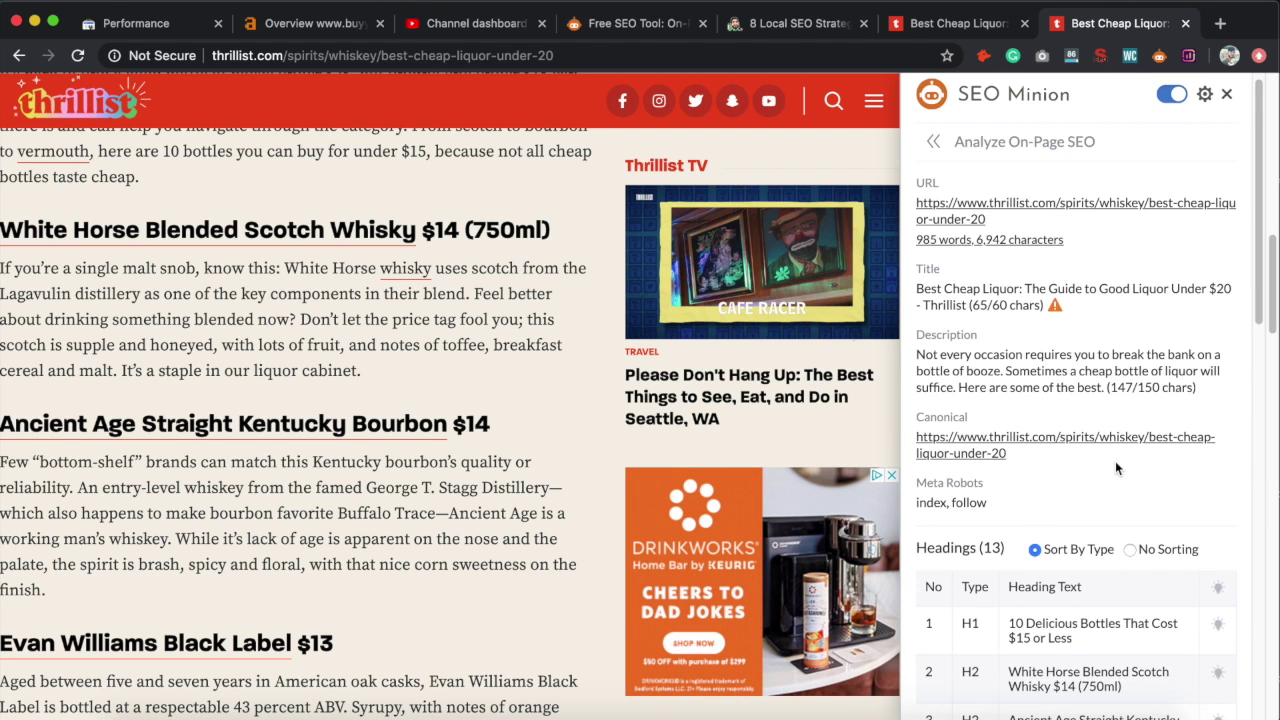
{"action": "scroll", "coordinate": [1115, 461], "scroll_direction": "down", "scroll_amount": 2}
{"action": "scroll", "coordinate": [1052, 410], "scroll_direction": "down", "scroll_amount": 1}
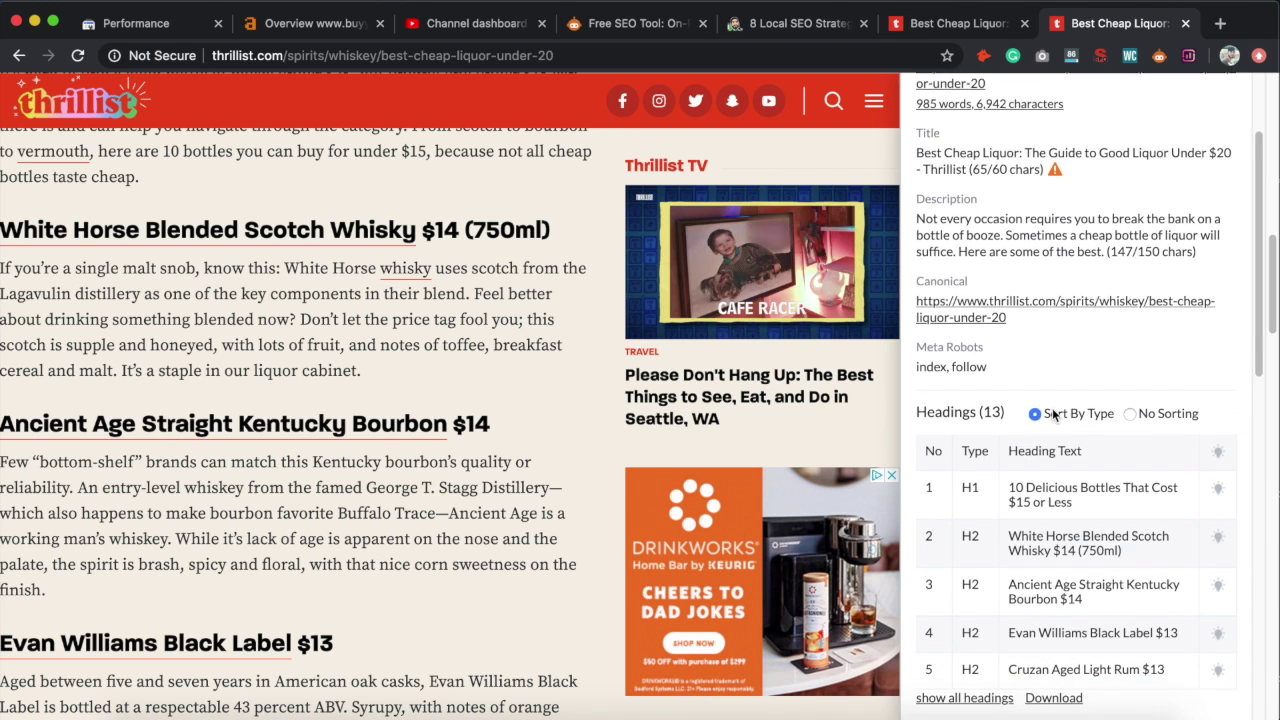
{"action": "scroll", "coordinate": [1052, 412], "scroll_direction": "down", "scroll_amount": 1}
{"action": "scroll", "coordinate": [1065, 322], "scroll_direction": "down", "scroll_amount": 5}
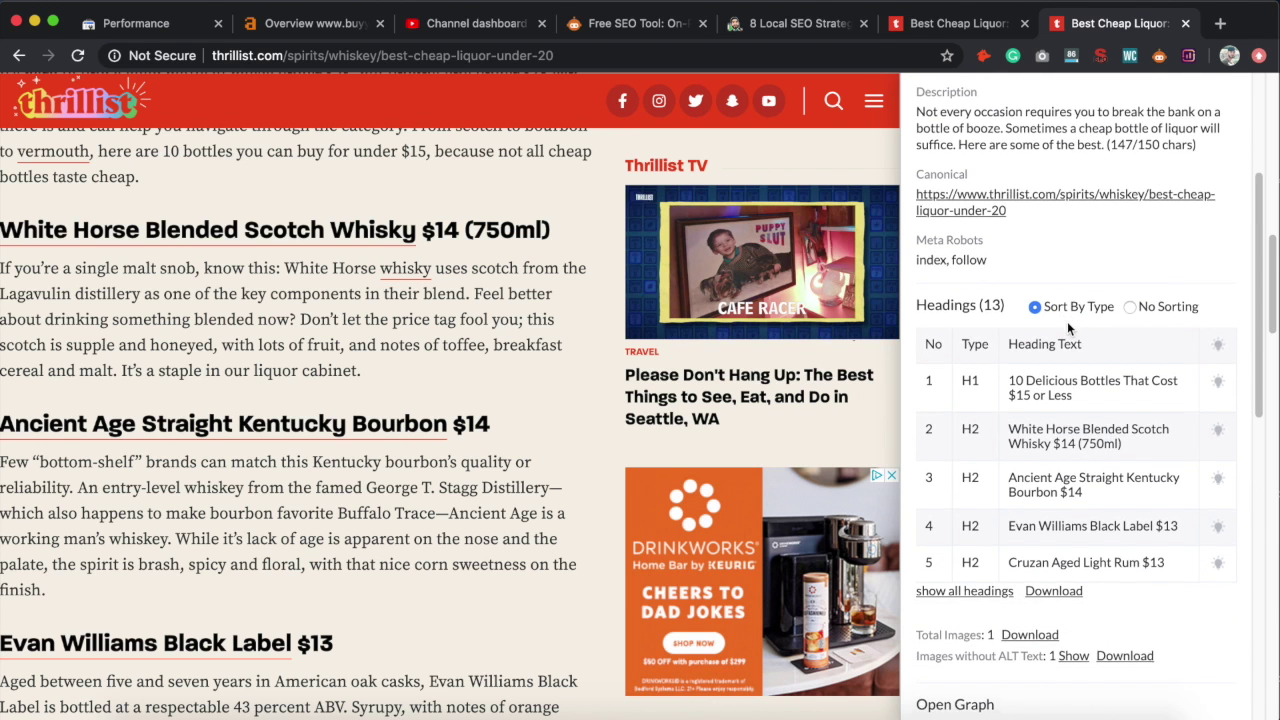
Examine the meta robots directives and the headings table in the on-page SEO report.
{"action": "scroll", "coordinate": [1067, 324], "scroll_direction": "down", "scroll_amount": 1}
{"action": "scroll", "coordinate": [1066, 327], "scroll_direction": "up", "scroll_amount": 1}
{"action": "scroll", "coordinate": [1066, 327], "scroll_direction": "up", "scroll_amount": 2}
{"action": "scroll", "coordinate": [980, 260], "scroll_direction": "down", "scroll_amount": 1}
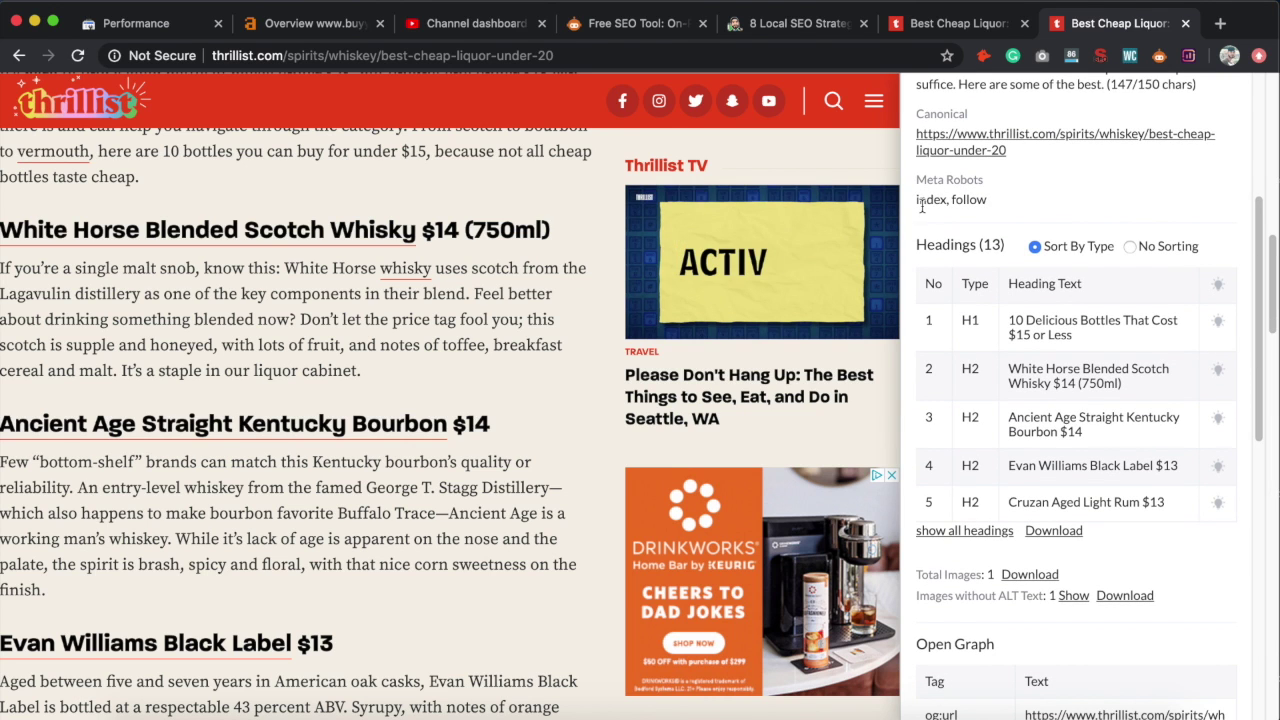
{"action": "left_click", "coordinate": [928, 206]}
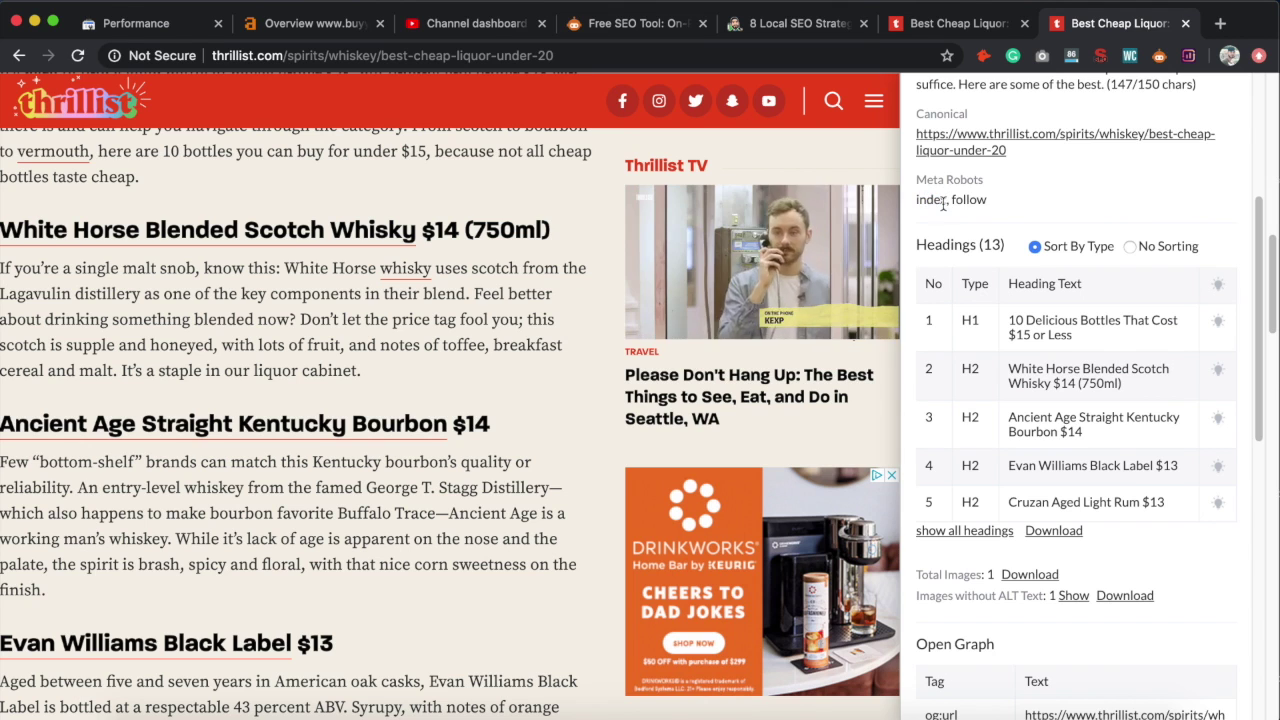
{"action": "scroll", "coordinate": [1040, 226], "scroll_direction": "down", "scroll_amount": 2}
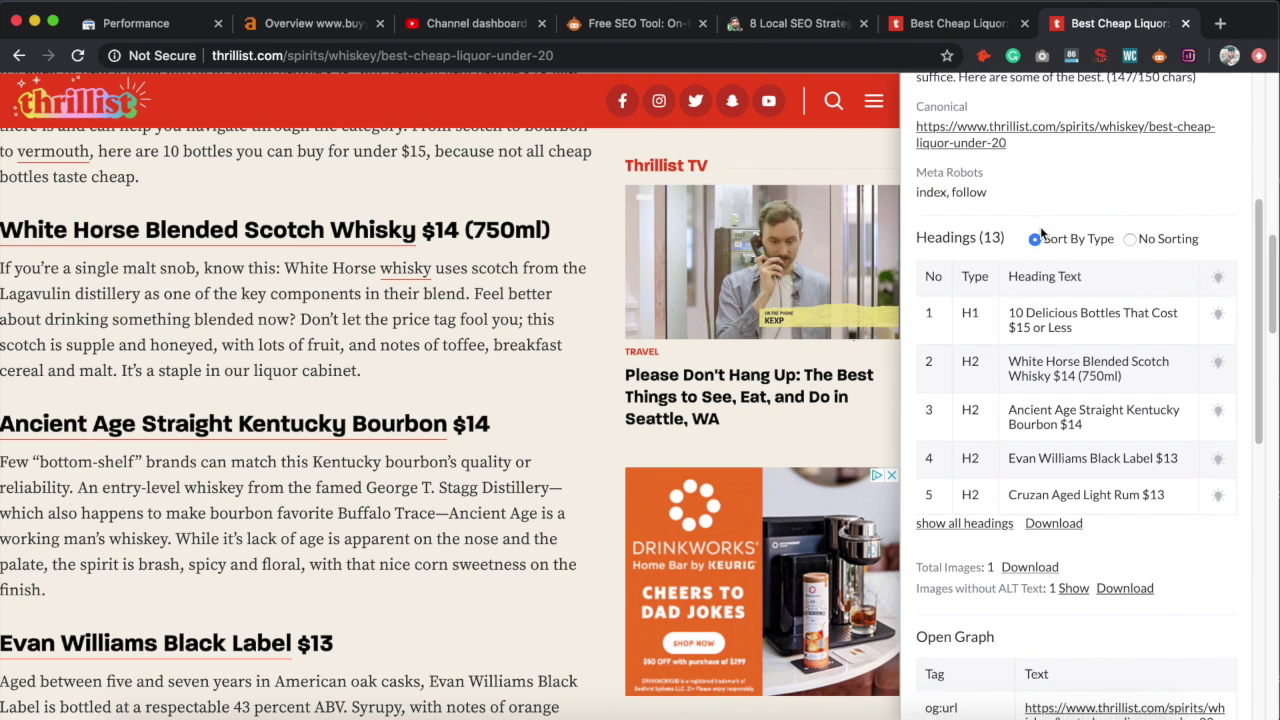
{"action": "scroll", "coordinate": [1040, 226], "scroll_direction": "down", "scroll_amount": 1}
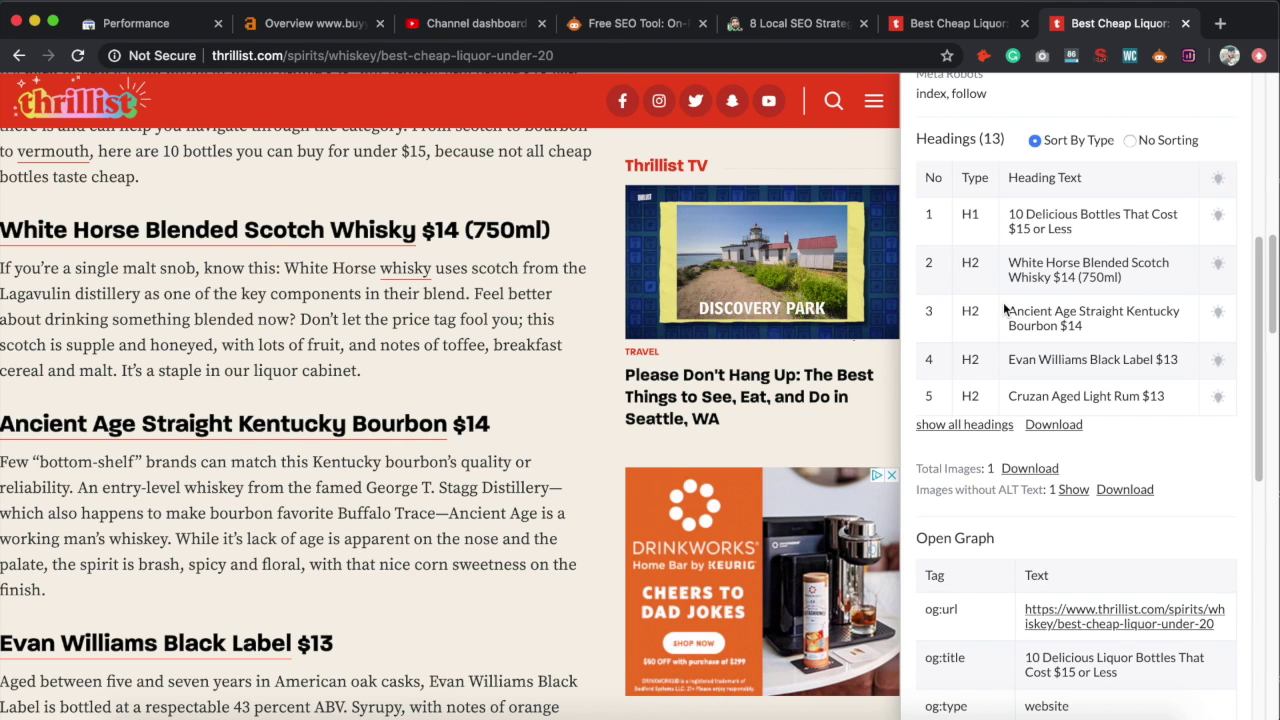
{"action": "scroll", "coordinate": [1028, 358], "scroll_direction": "up", "scroll_amount": 1}
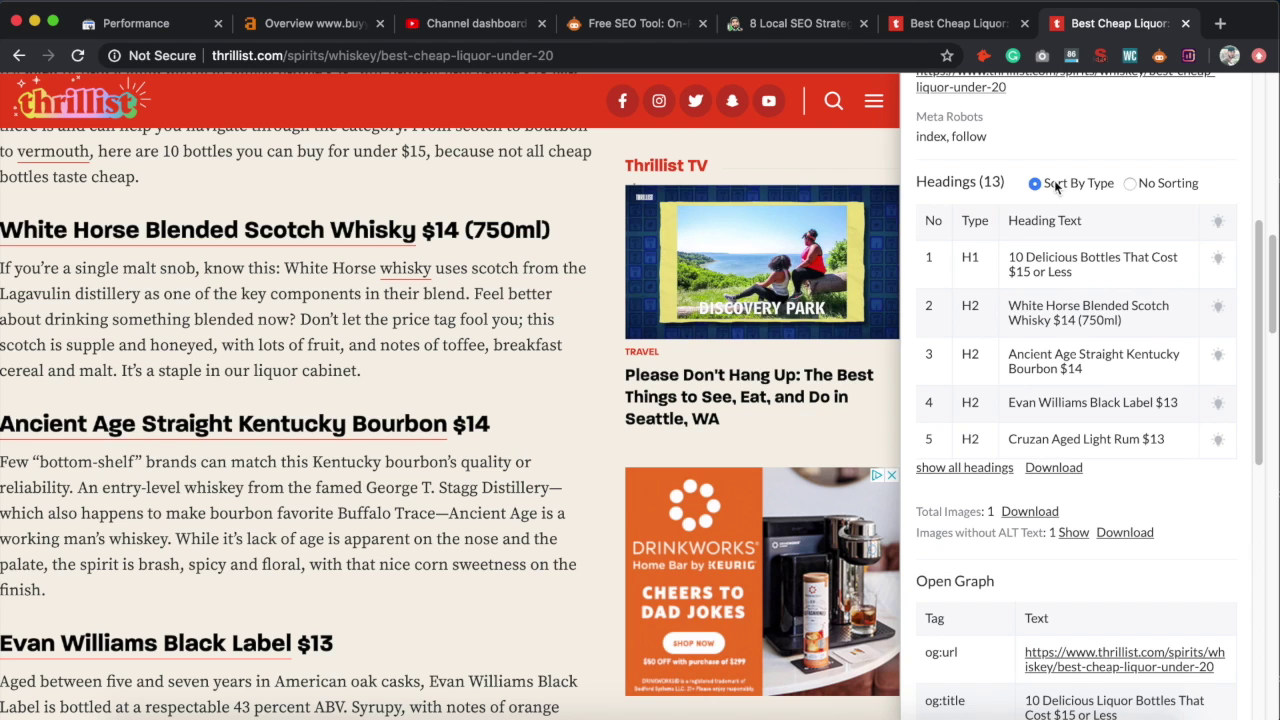
Switch the headings table to No Sorting and expand it to show all headings.
{"action": "left_click", "coordinate": [1131, 184]}
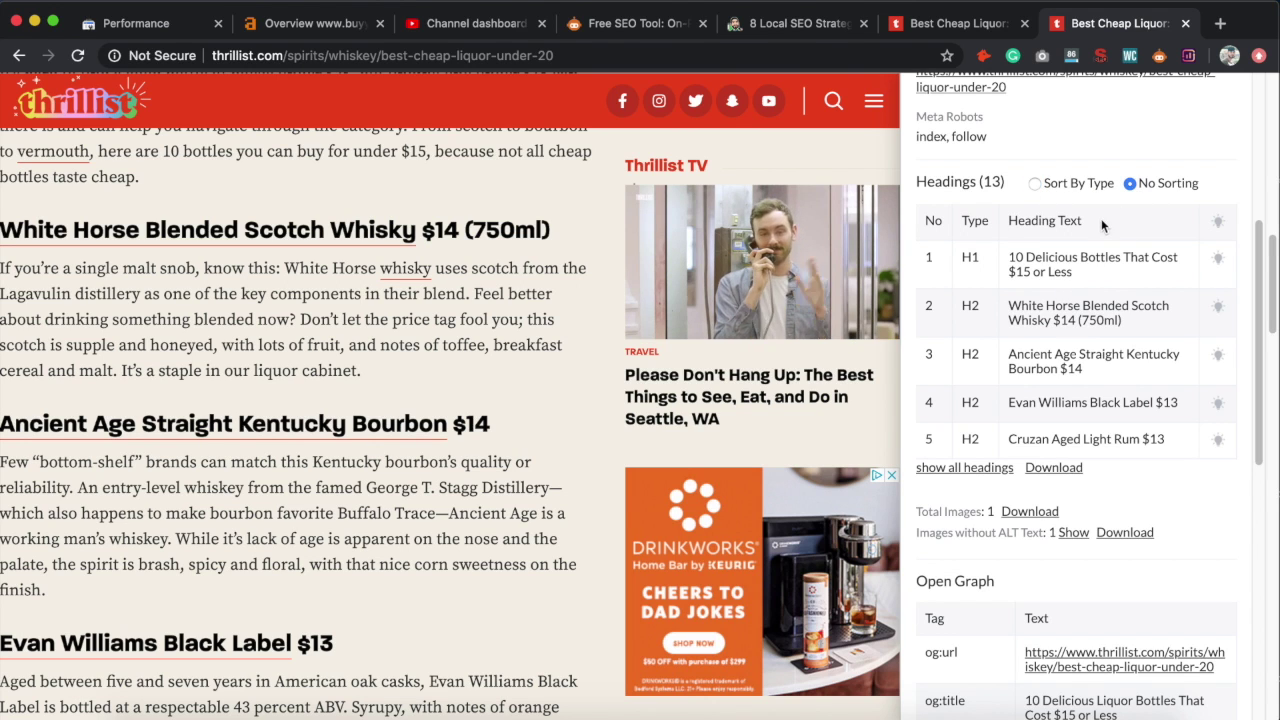
{"action": "left_click", "coordinate": [975, 475]}
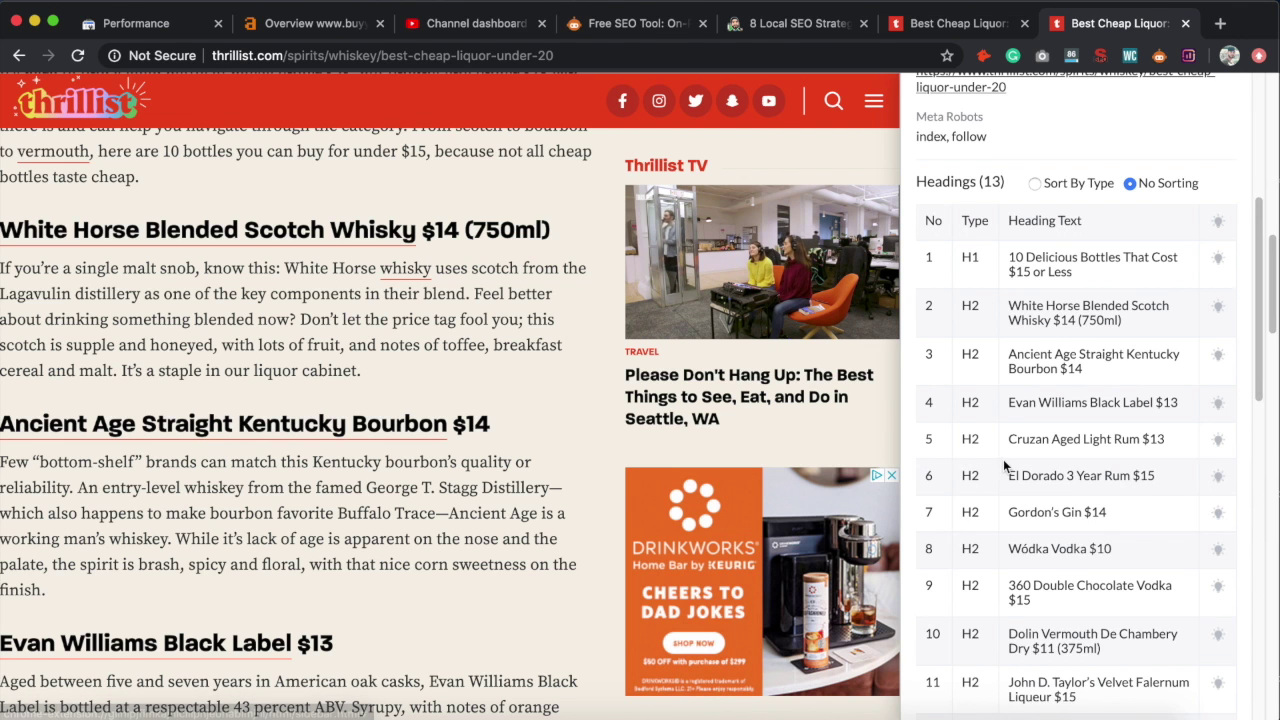
{"action": "scroll", "coordinate": [1003, 459], "scroll_direction": "down", "scroll_amount": 2}
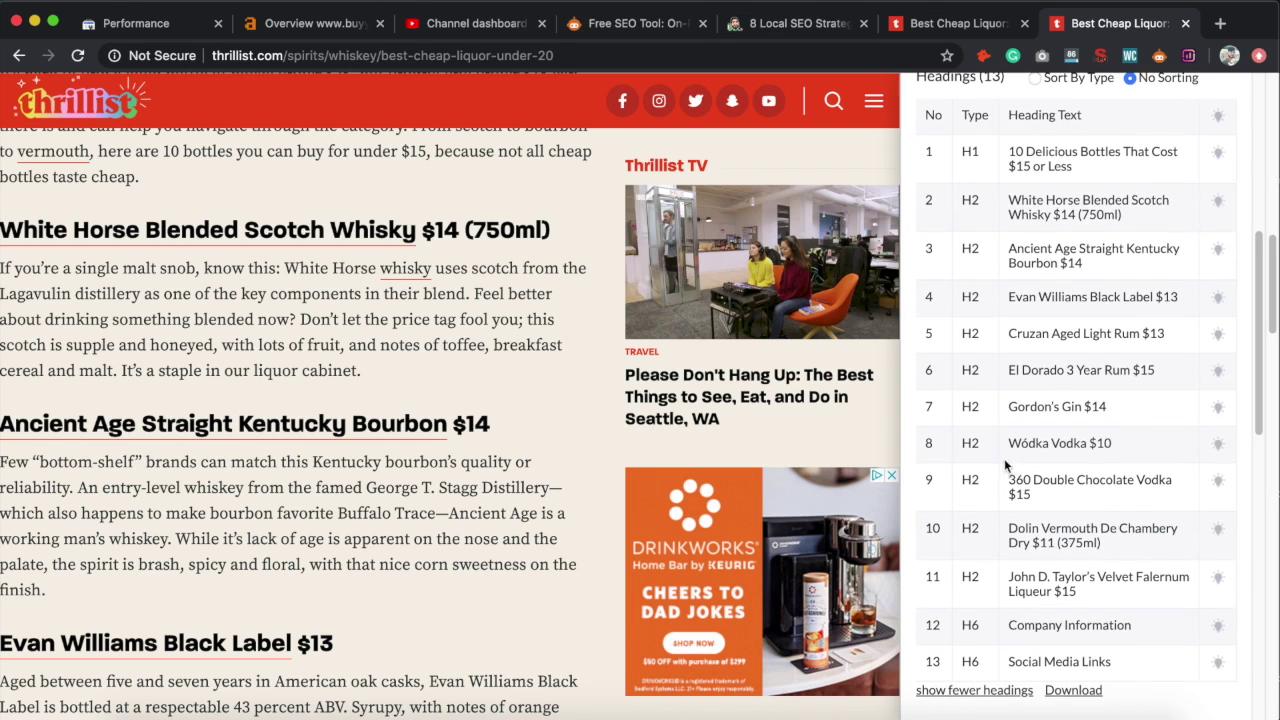
{"action": "scroll", "coordinate": [1078, 412], "scroll_direction": "up", "scroll_amount": 1}
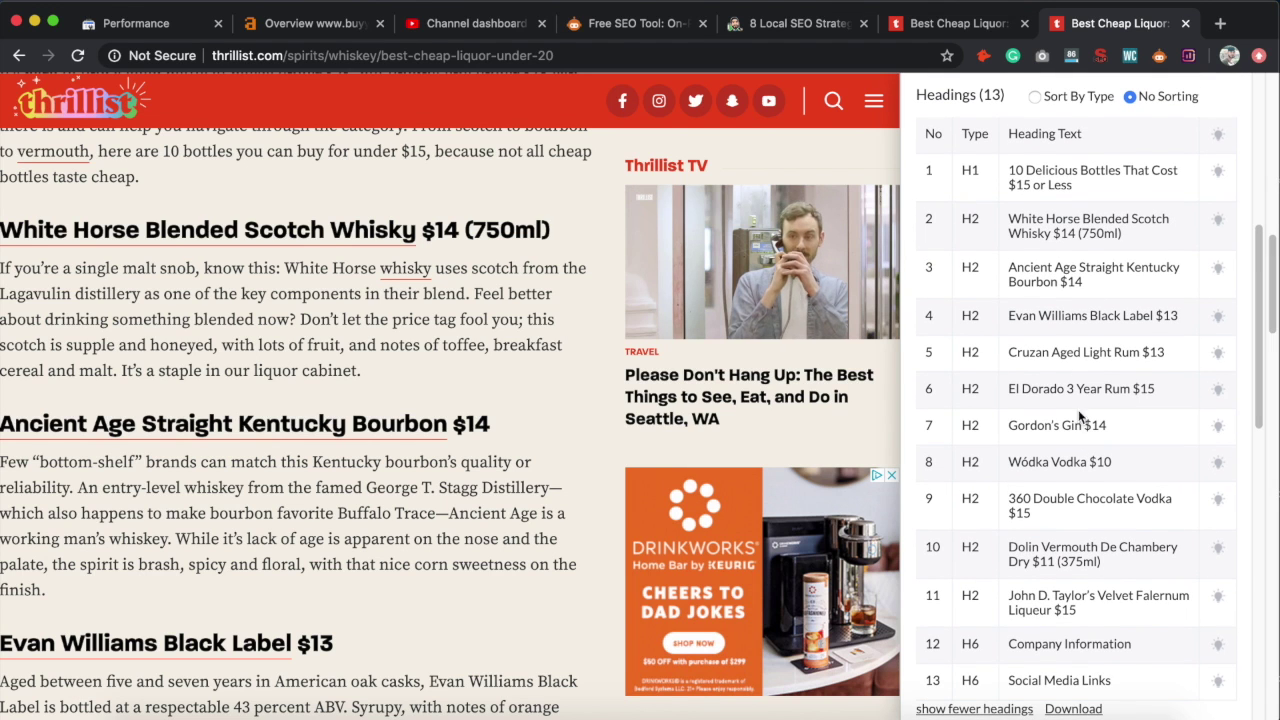
Sort the headings table by type and examine the wording of the H1 heading.
{"action": "left_click", "coordinate": [1035, 98]}
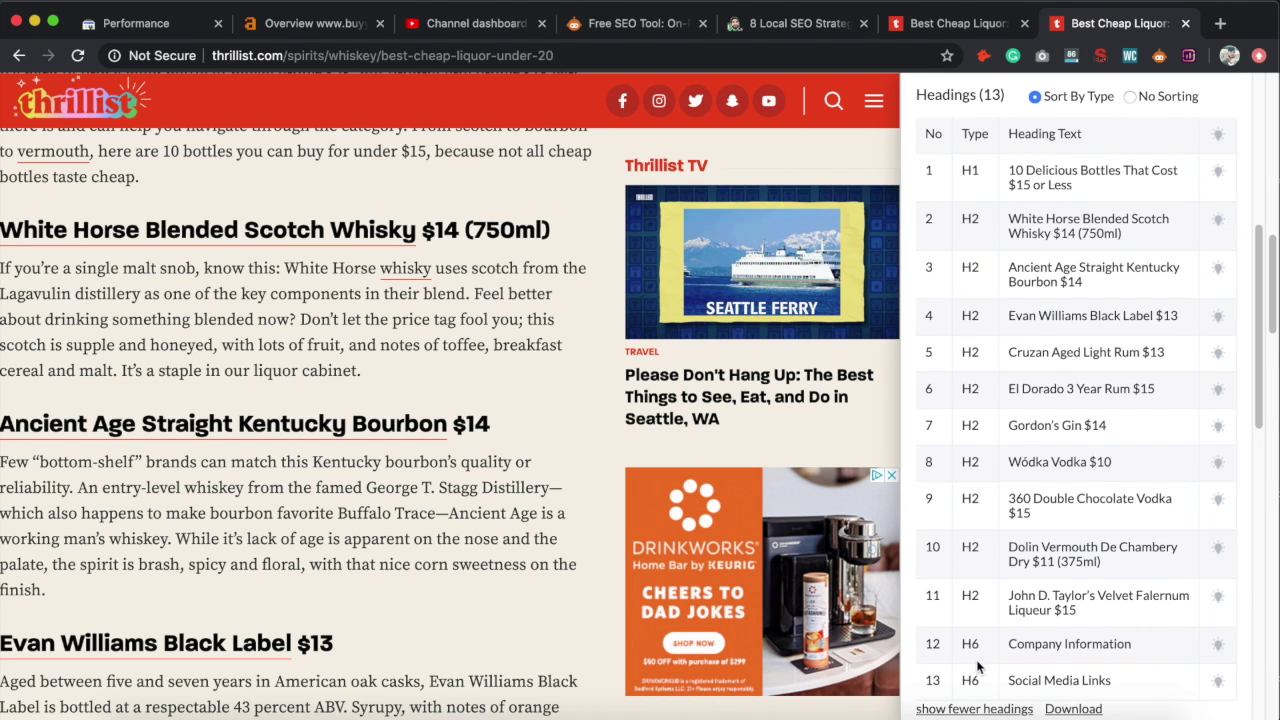
{"action": "scroll", "coordinate": [977, 664], "scroll_direction": "down", "scroll_amount": 1}
{"action": "scroll", "coordinate": [977, 661], "scroll_direction": "up", "scroll_amount": 1}
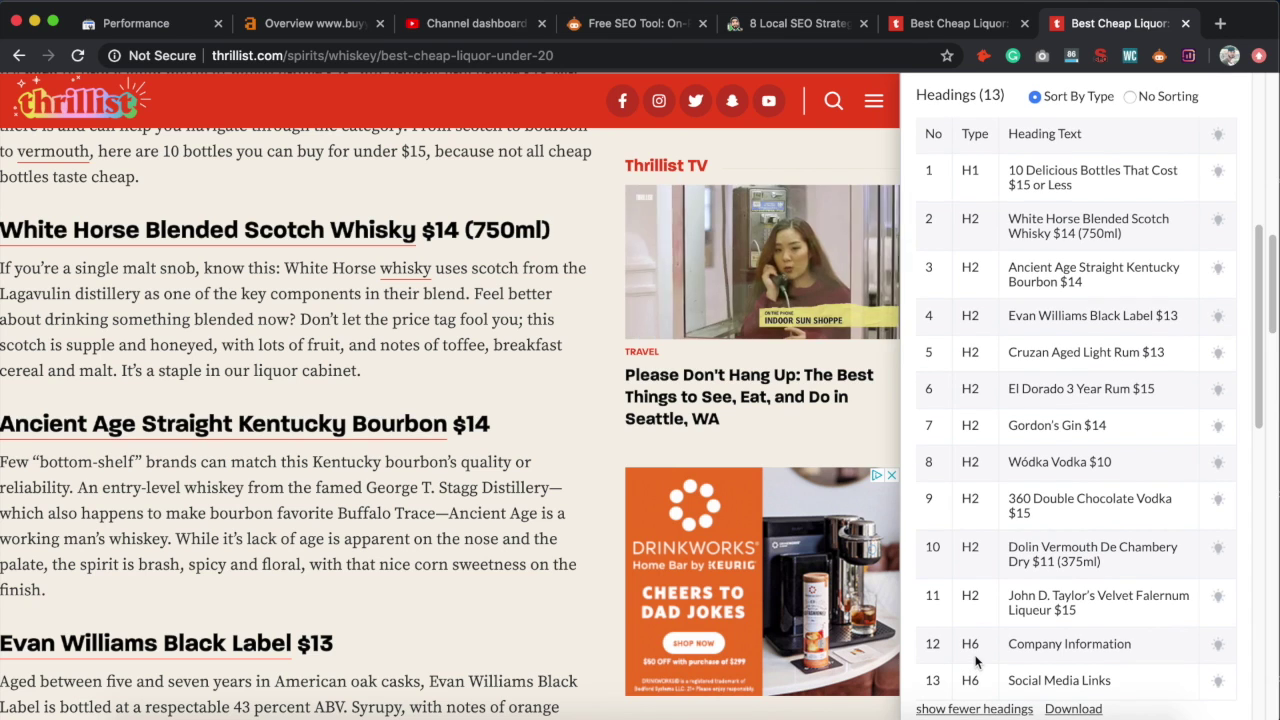
{"action": "scroll", "coordinate": [977, 652], "scroll_direction": "up", "scroll_amount": 1}
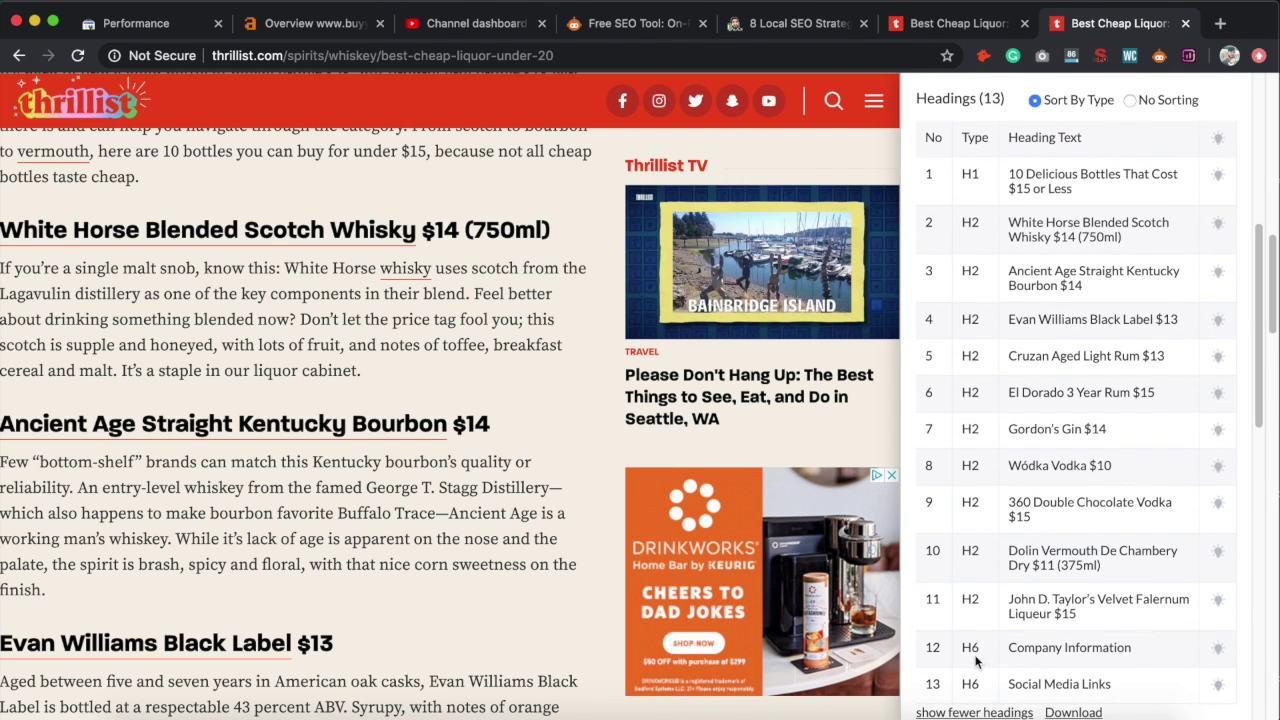
{"action": "left_click_drag", "start_coordinate": [966, 170], "coordinate": [1020, 175]}
{"action": "left_click", "coordinate": [1015, 178]}
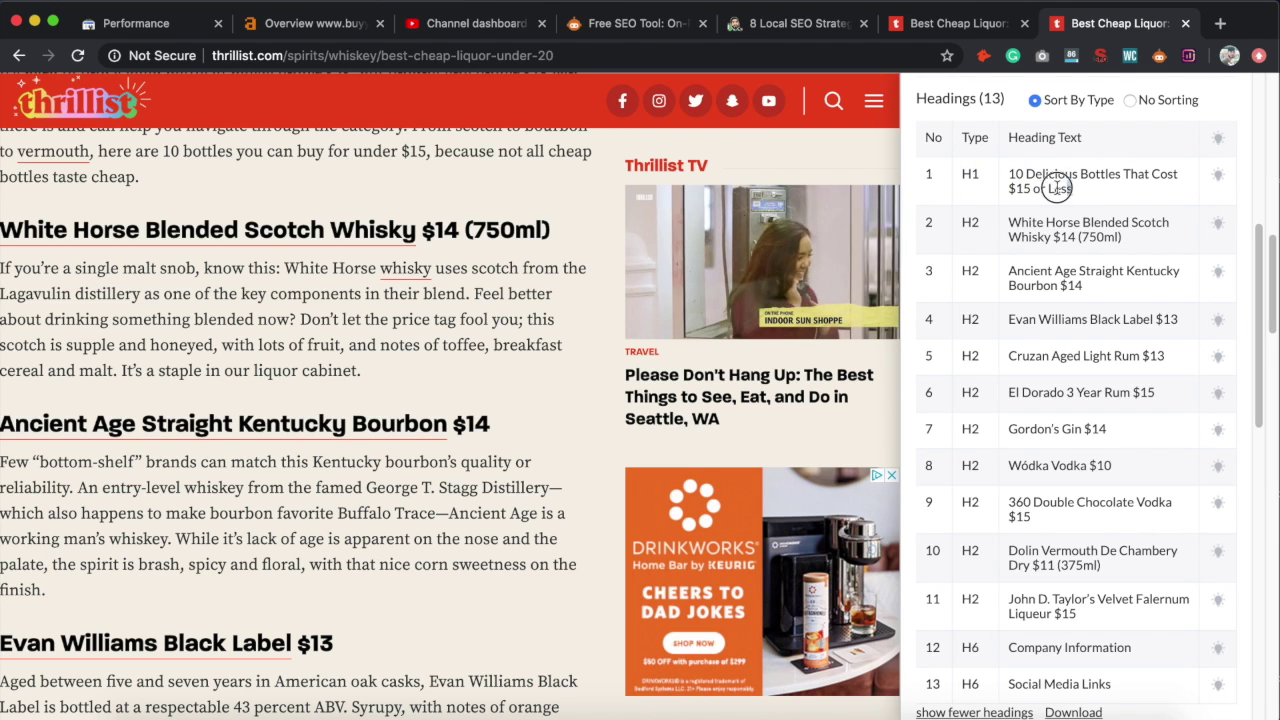
{"action": "left_click_drag", "start_coordinate": [1057, 188], "coordinate": [1014, 177]}
{"action": "left_click", "coordinate": [1060, 189]}
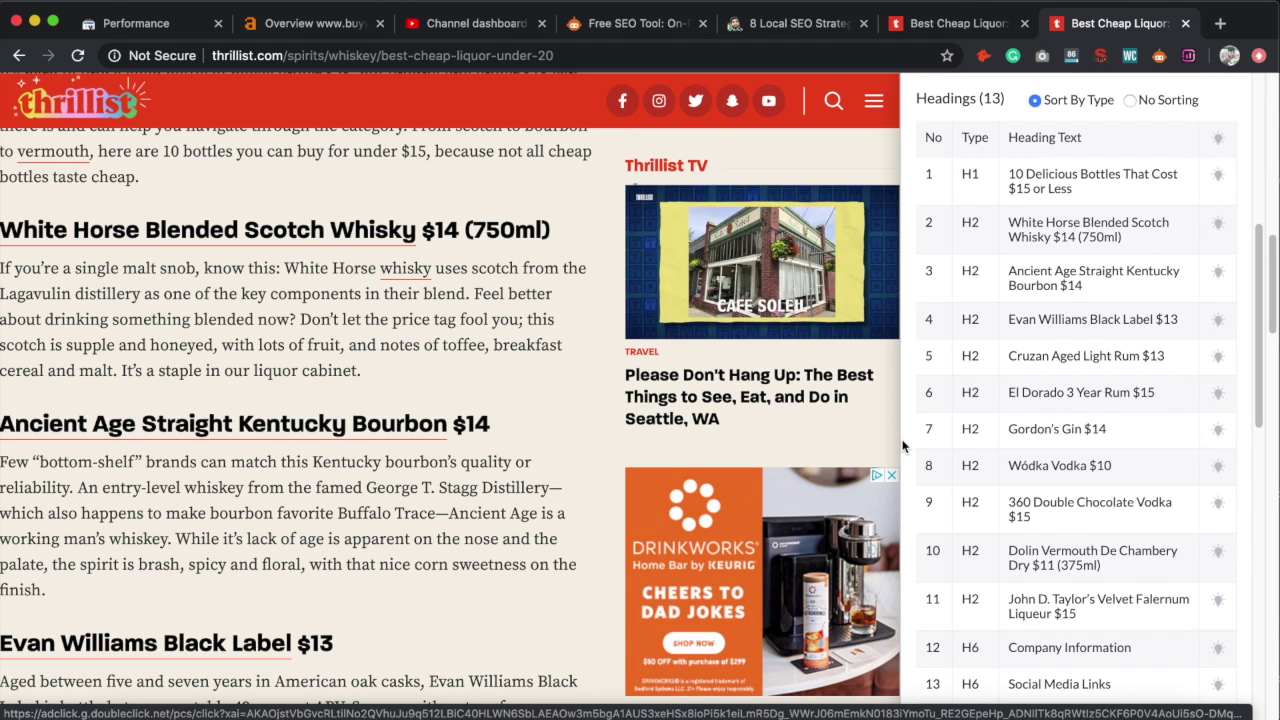
Review the total image count and the images without ALT text in the on-page SEO report.
{"action": "scroll", "coordinate": [903, 444], "scroll_direction": "down", "scroll_amount": 6}
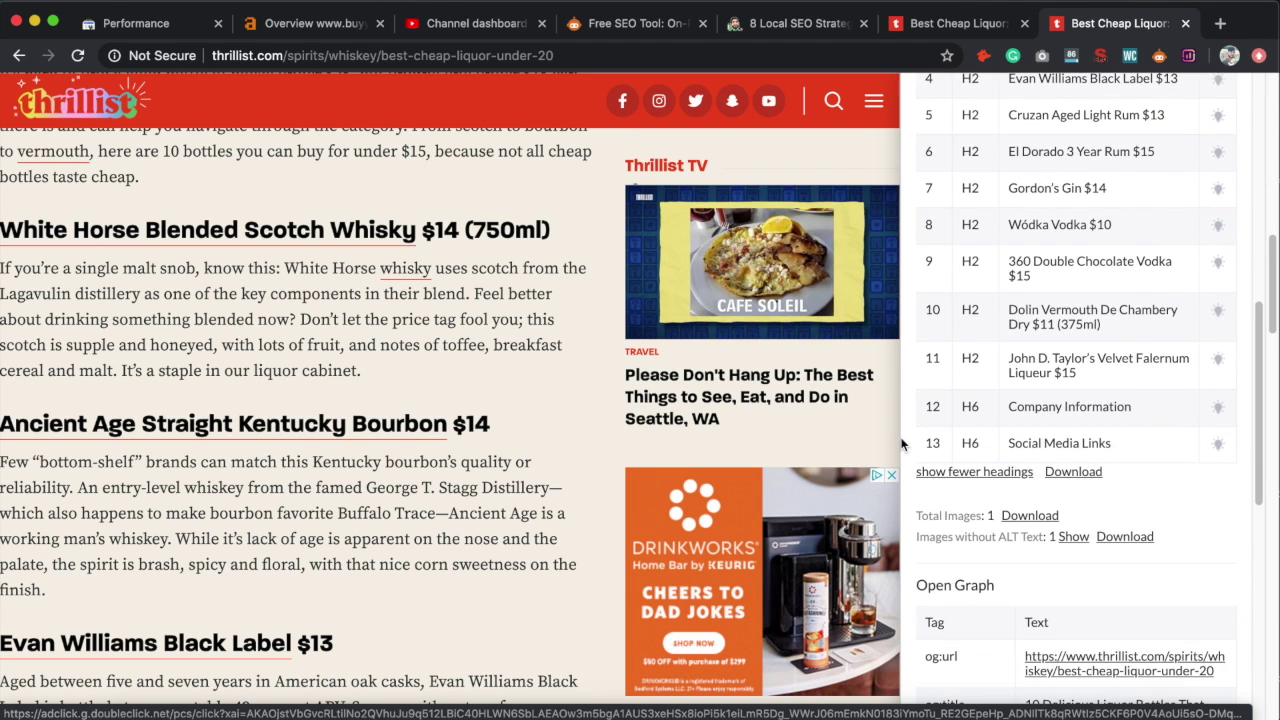
{"action": "scroll", "coordinate": [1004, 440], "scroll_direction": "down", "scroll_amount": 1}
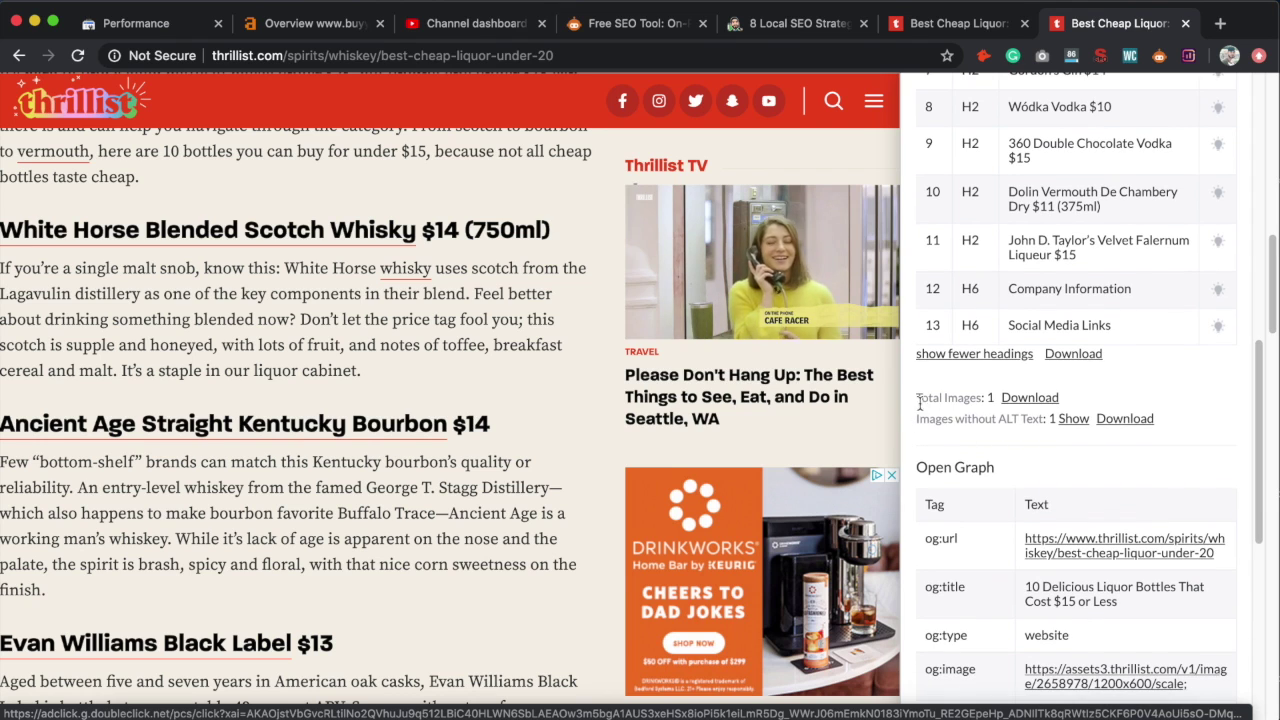
{"action": "left_click_drag", "start_coordinate": [919, 398], "coordinate": [970, 397]}
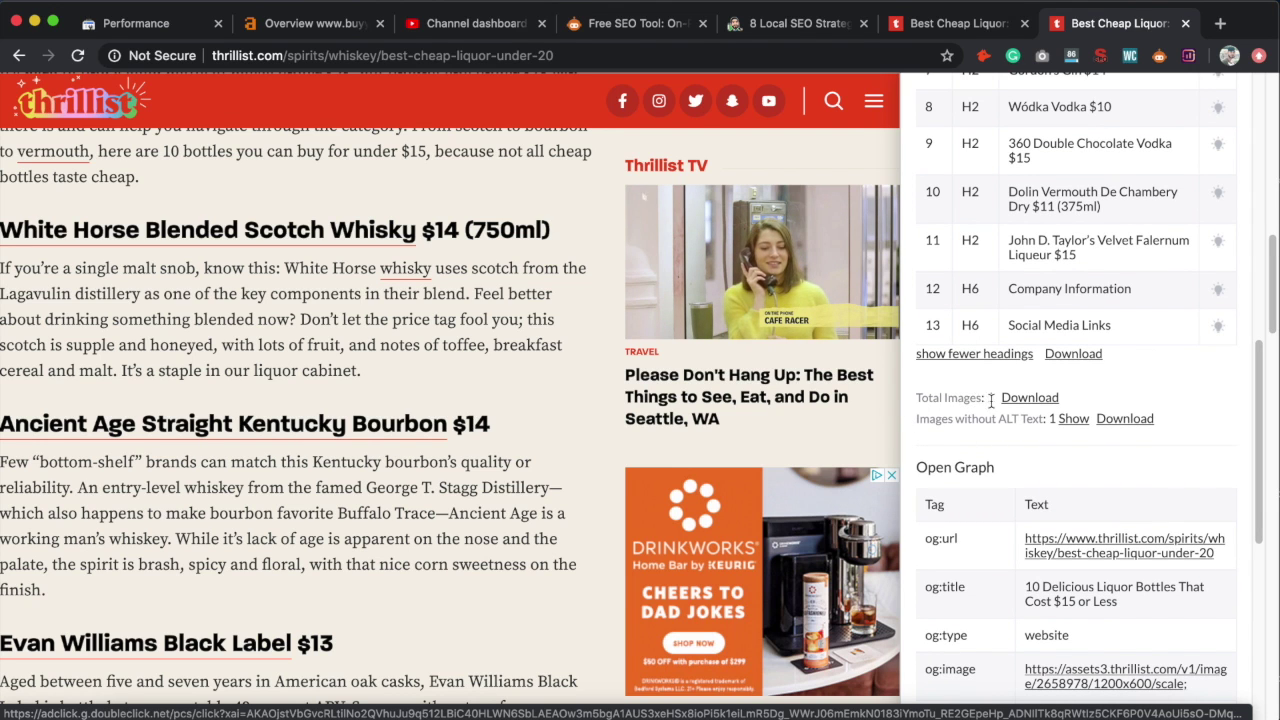
{"action": "left_click_drag", "start_coordinate": [919, 420], "coordinate": [1031, 421]}
{"action": "left_click", "coordinate": [1031, 421]}
{"action": "left_click", "coordinate": [1041, 423]}
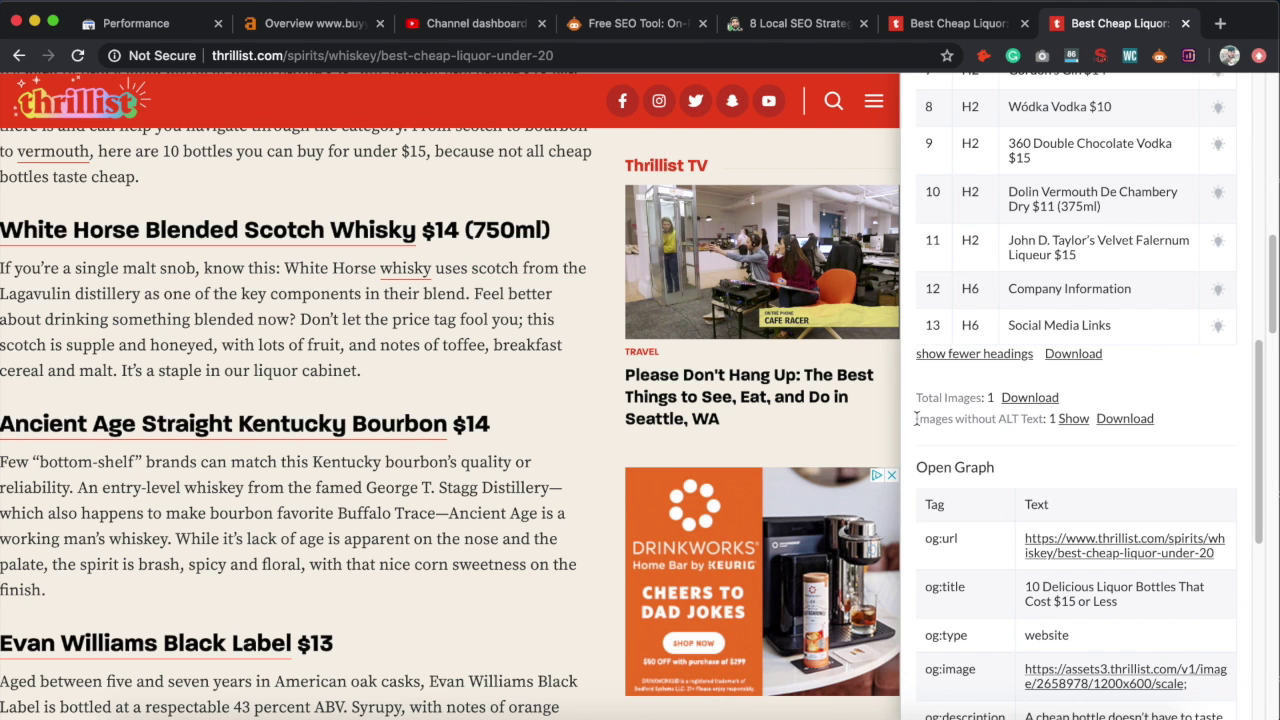
{"action": "left_click_drag", "start_coordinate": [916, 418], "coordinate": [1045, 420]}
{"action": "left_click", "coordinate": [990, 422]}
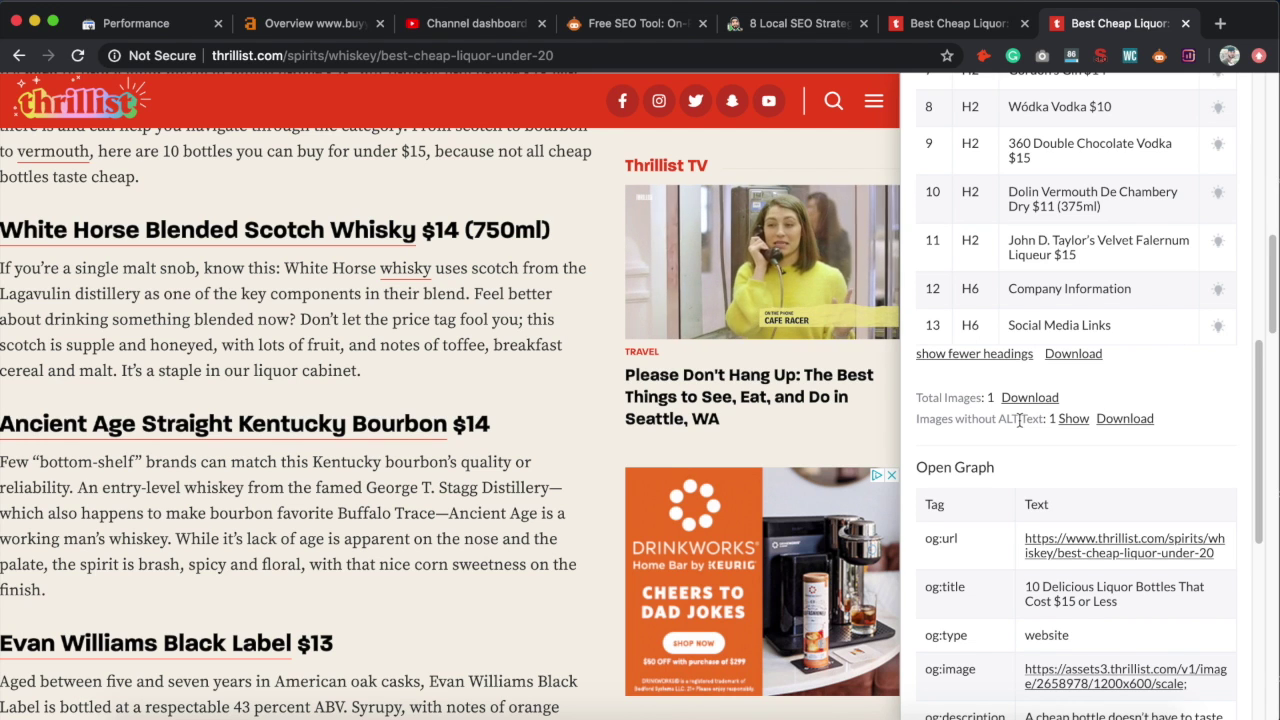
{"action": "scroll", "coordinate": [1020, 420], "scroll_direction": "down", "scroll_amount": 1}
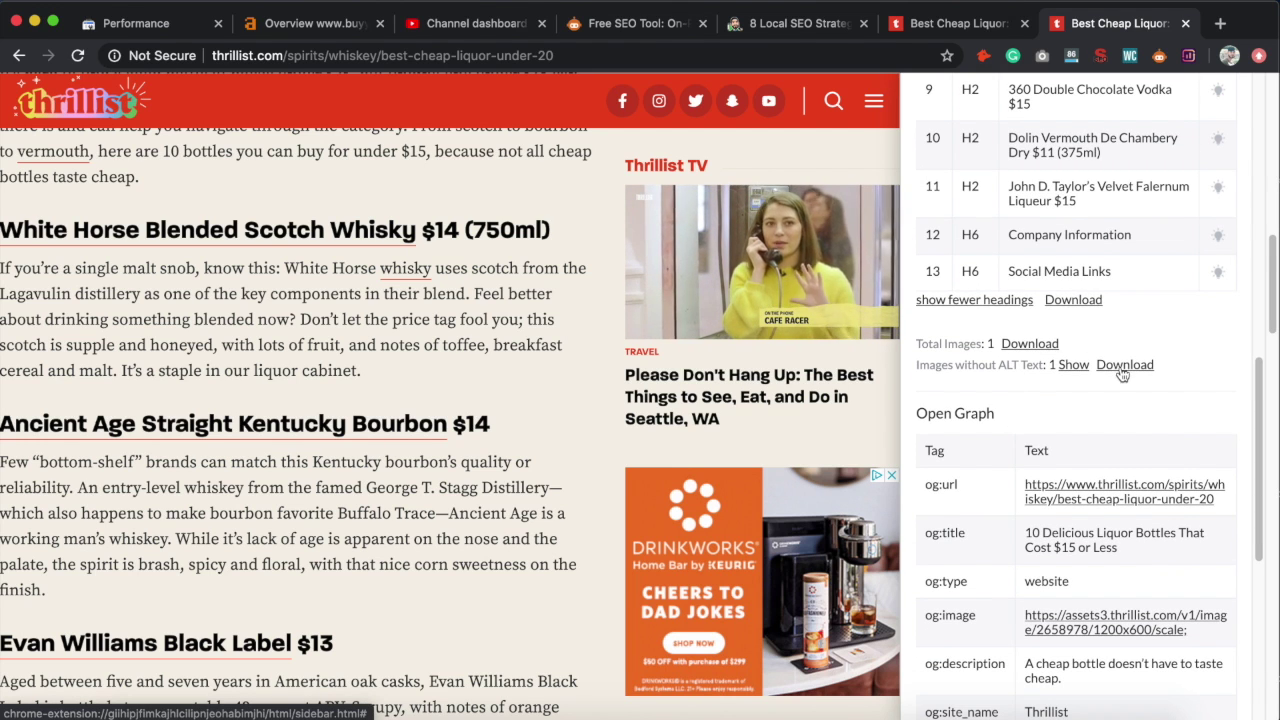
Examine the Open Graph and Twitter Graph tags in the on-page SEO report.
{"action": "scroll", "coordinate": [1023, 391], "scroll_direction": "down", "scroll_amount": 2}
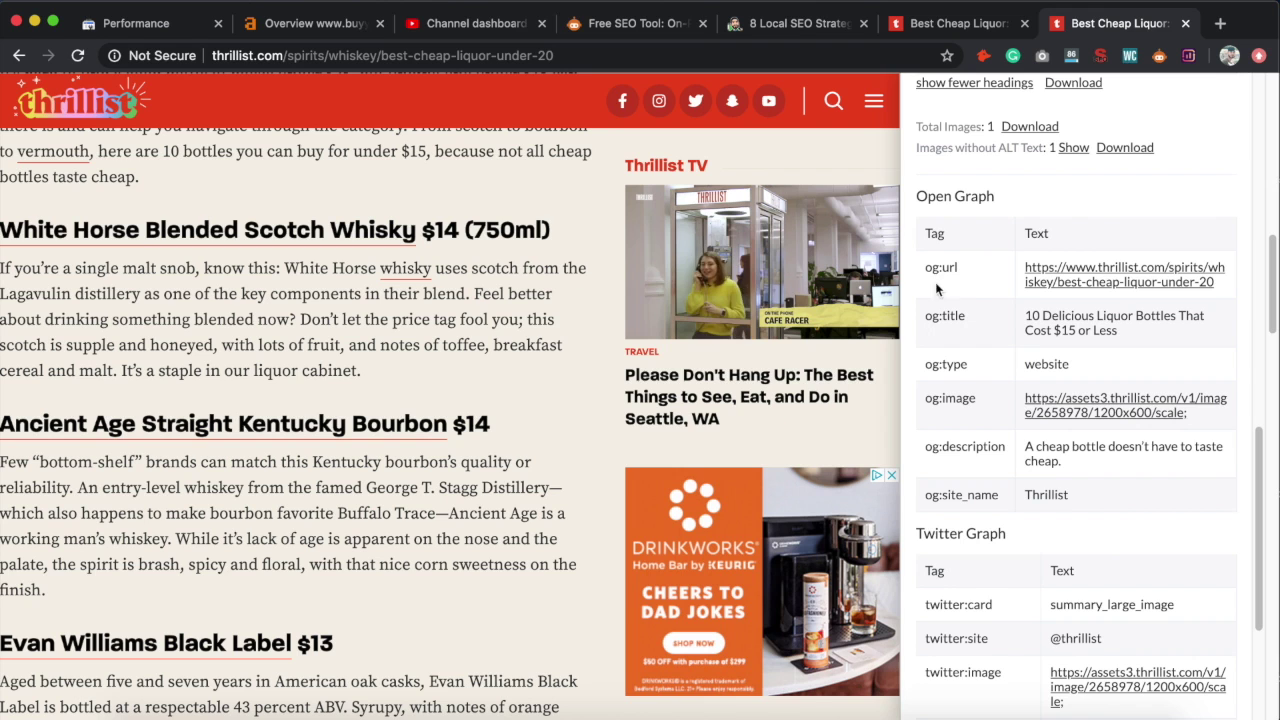
{"action": "scroll", "coordinate": [973, 418], "scroll_direction": "down", "scroll_amount": 1}
{"action": "scroll", "coordinate": [1071, 446], "scroll_direction": "down", "scroll_amount": 5}
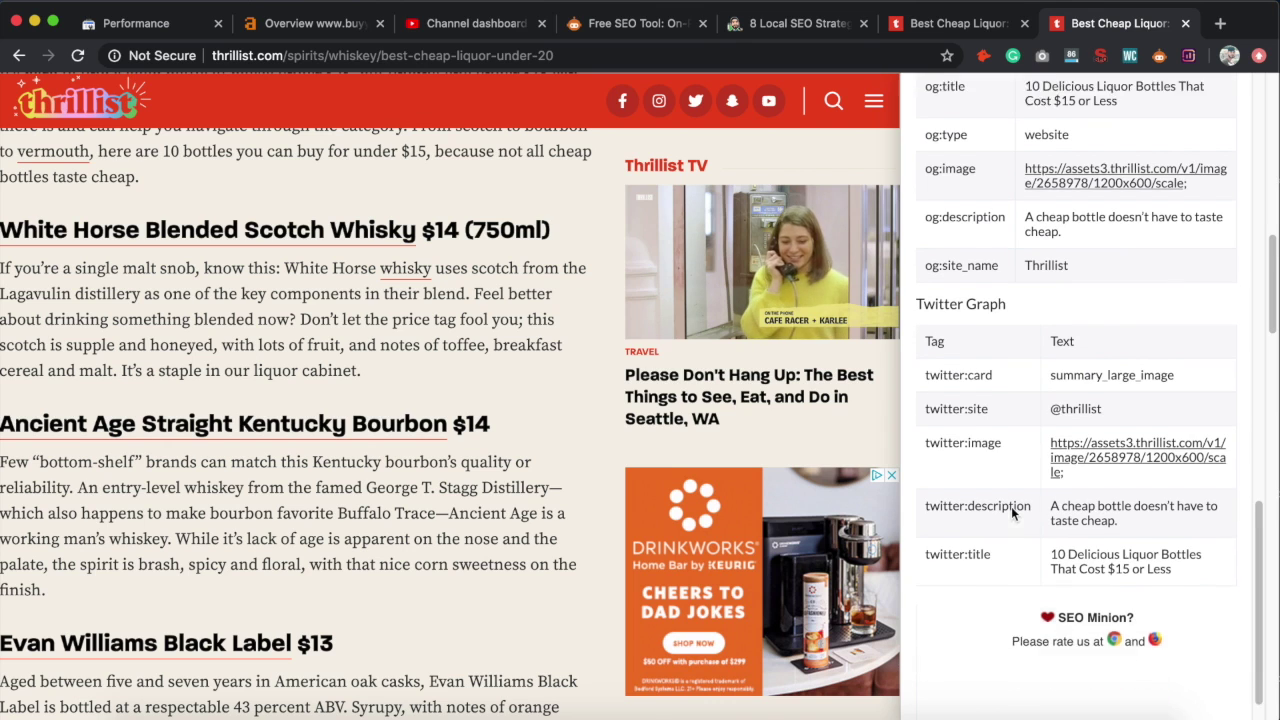
{"action": "scroll", "coordinate": [1011, 512], "scroll_direction": "down", "scroll_amount": 1}
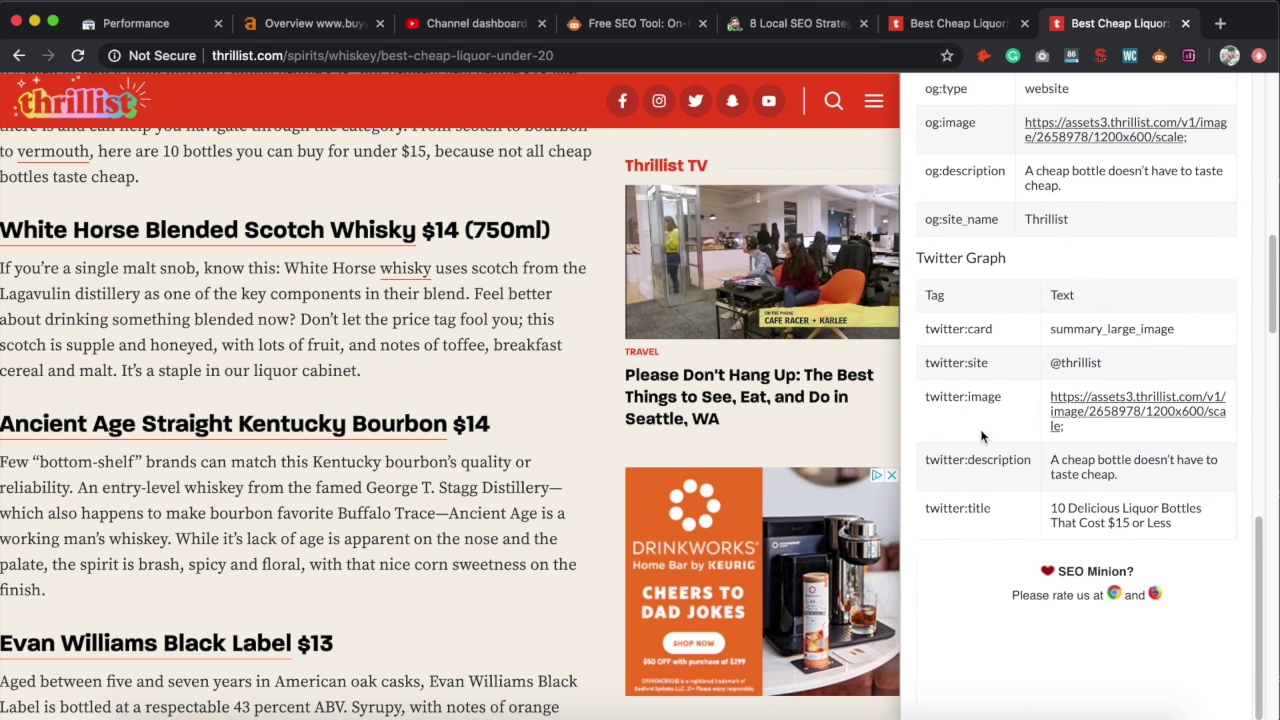
{"action": "scroll", "coordinate": [991, 428], "scroll_direction": "up", "scroll_amount": 1}
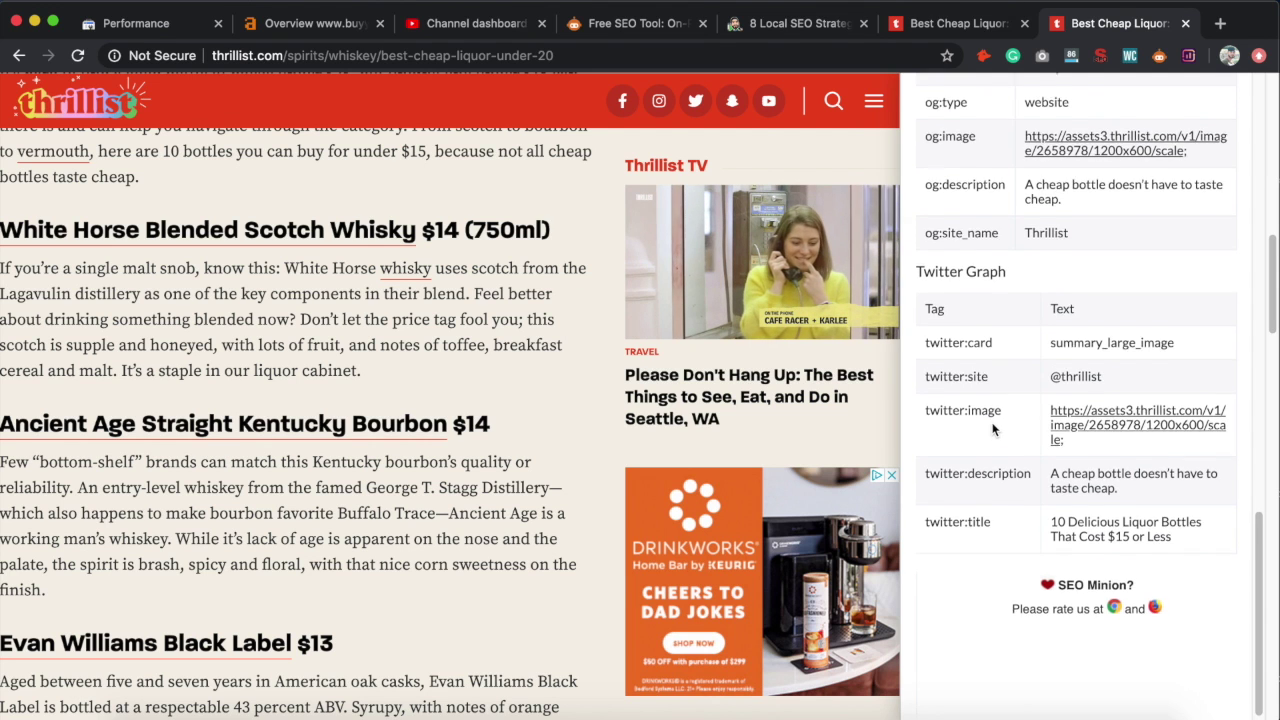
{"action": "scroll", "coordinate": [991, 428], "scroll_direction": "up", "scroll_amount": 3}
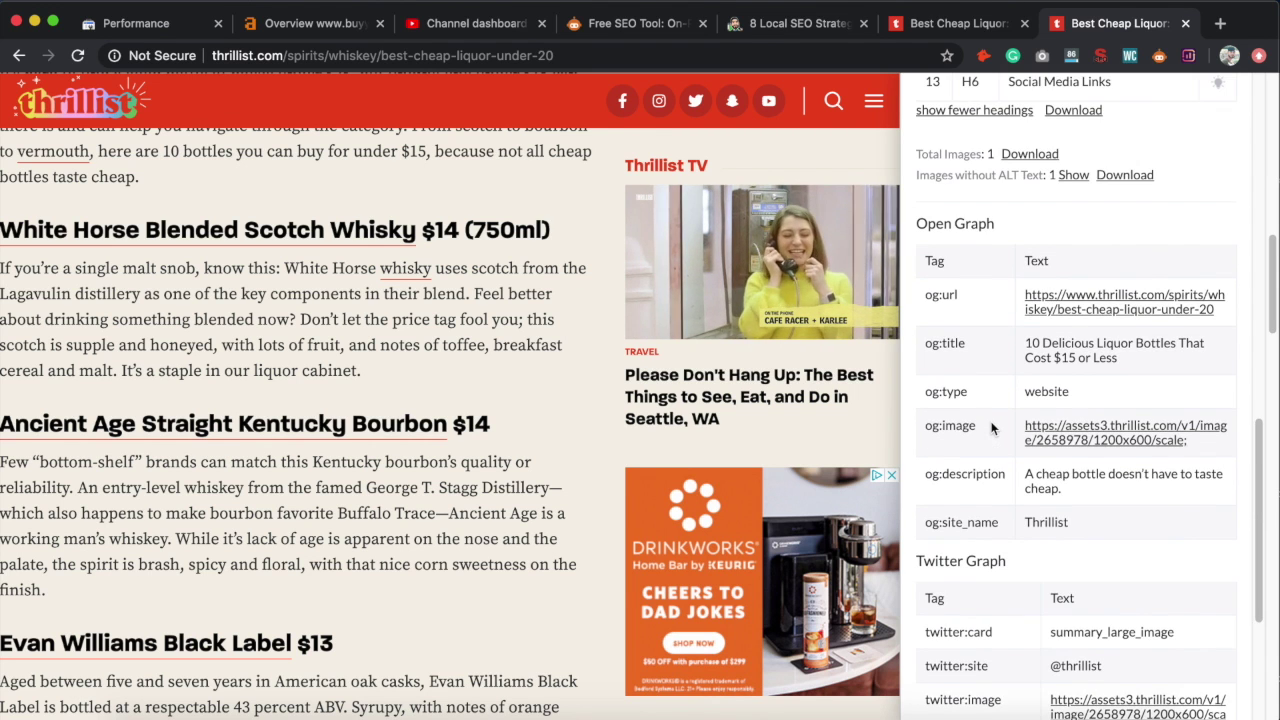
{"action": "scroll", "coordinate": [991, 428], "scroll_direction": "down", "scroll_amount": 3}
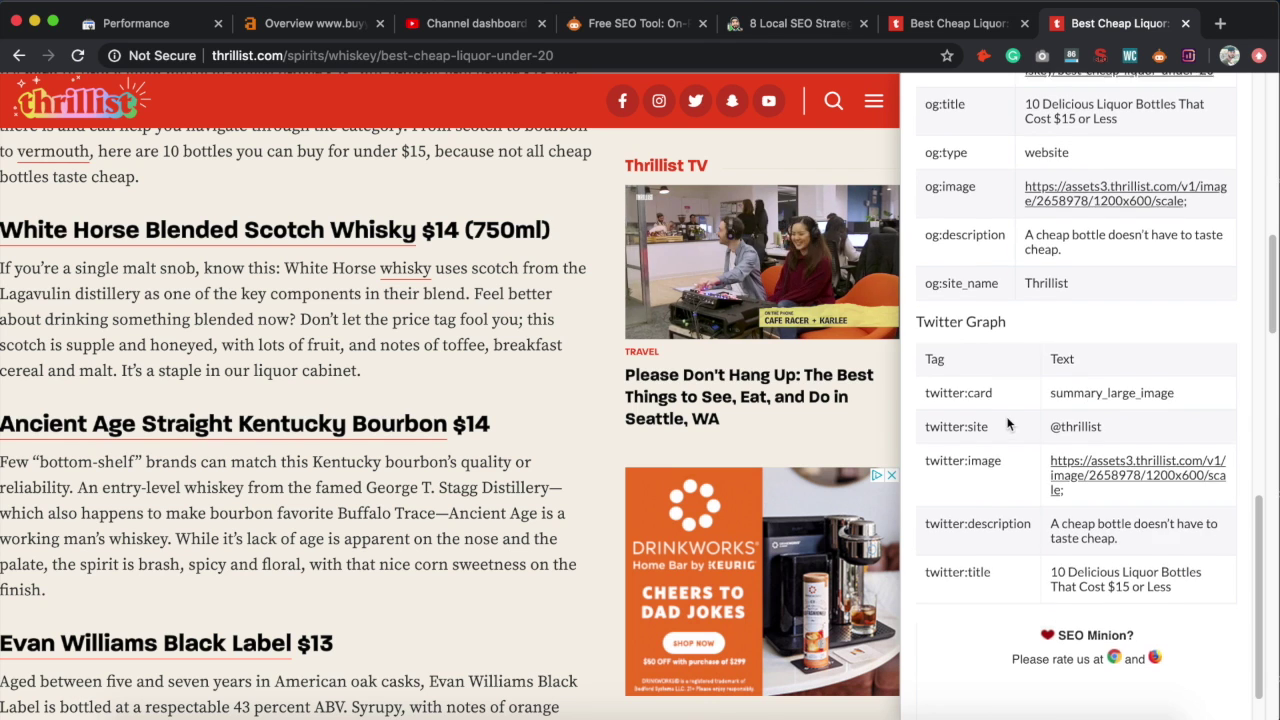
Leave the on-page SEO report and return to SEO Minion's list of tools.
{"action": "scroll", "coordinate": [990, 424], "scroll_direction": "up", "scroll_amount": 8}
{"action": "scroll", "coordinate": [1008, 422], "scroll_direction": "up", "scroll_amount": 10}
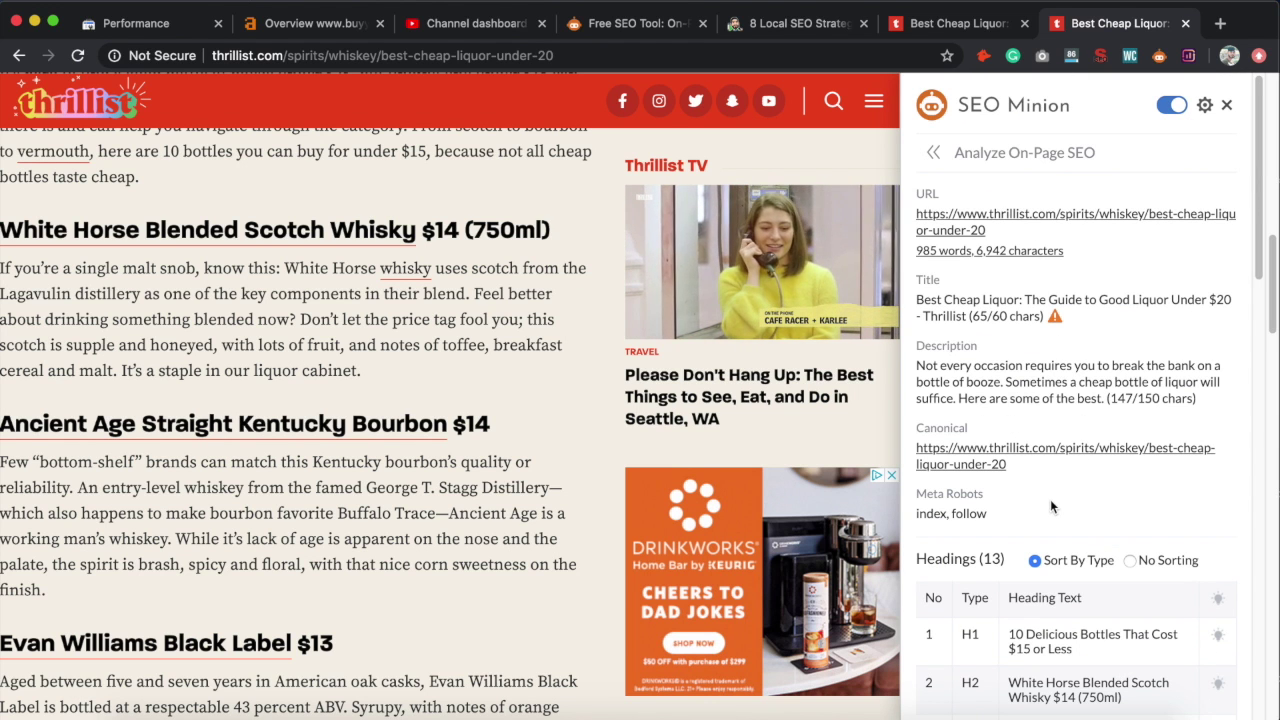
{"action": "scroll", "coordinate": [1092, 490], "scroll_direction": "down", "scroll_amount": 3}
{"action": "scroll", "coordinate": [1092, 472], "scroll_direction": "up", "scroll_amount": 3}
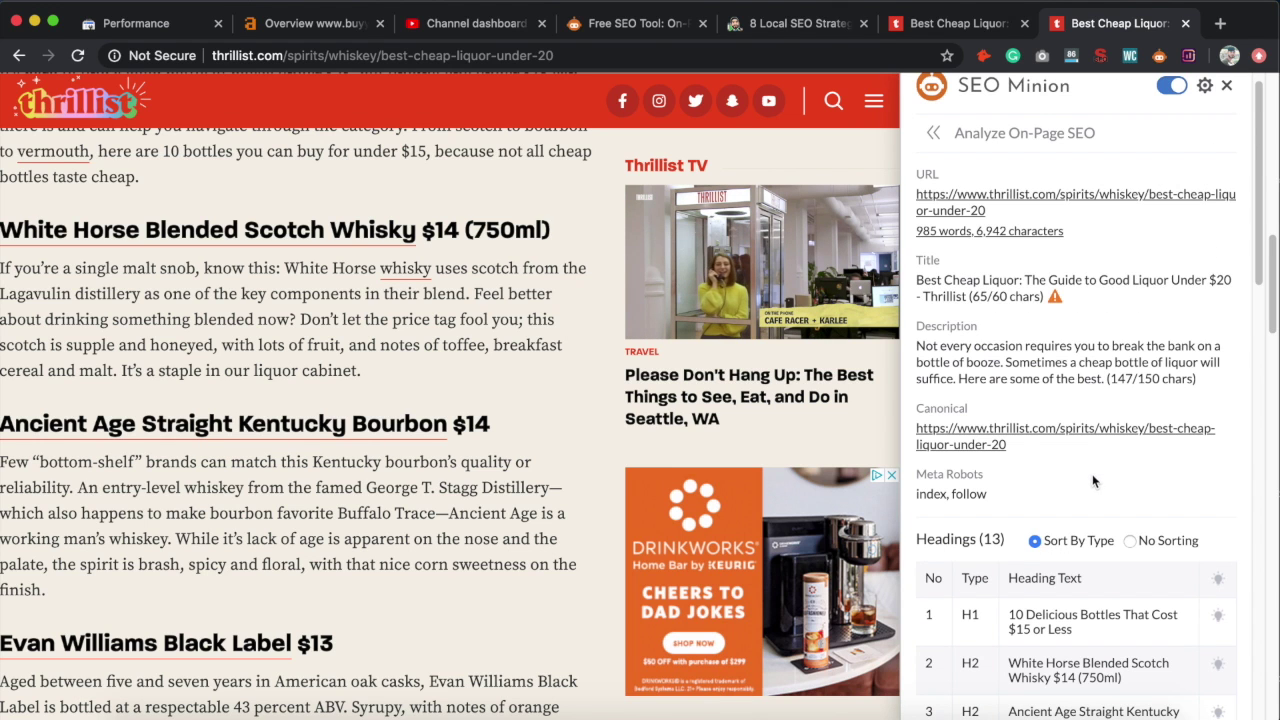
{"action": "scroll", "coordinate": [1088, 494], "scroll_direction": "up", "scroll_amount": 1}
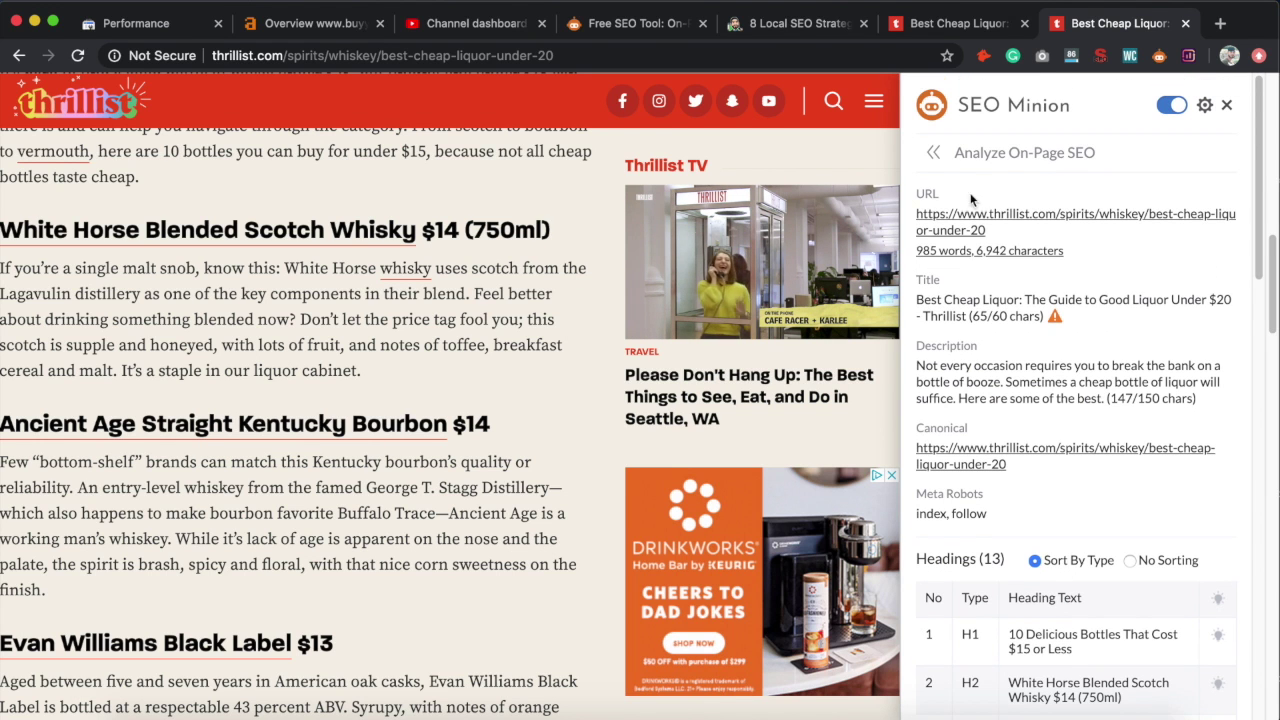
{"action": "left_click", "coordinate": [935, 155]}
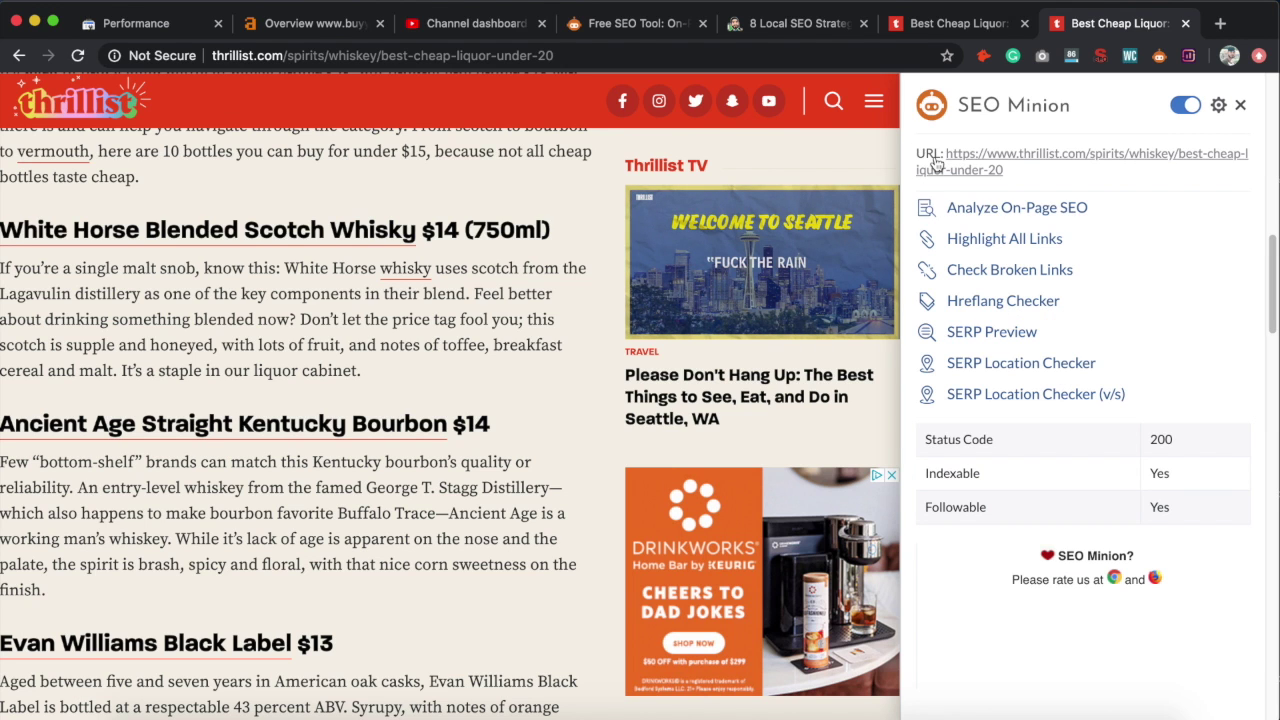
Highlight the links on the Thrillist article and limit the highlighting to external links.
{"action": "left_click", "coordinate": [1025, 245]}
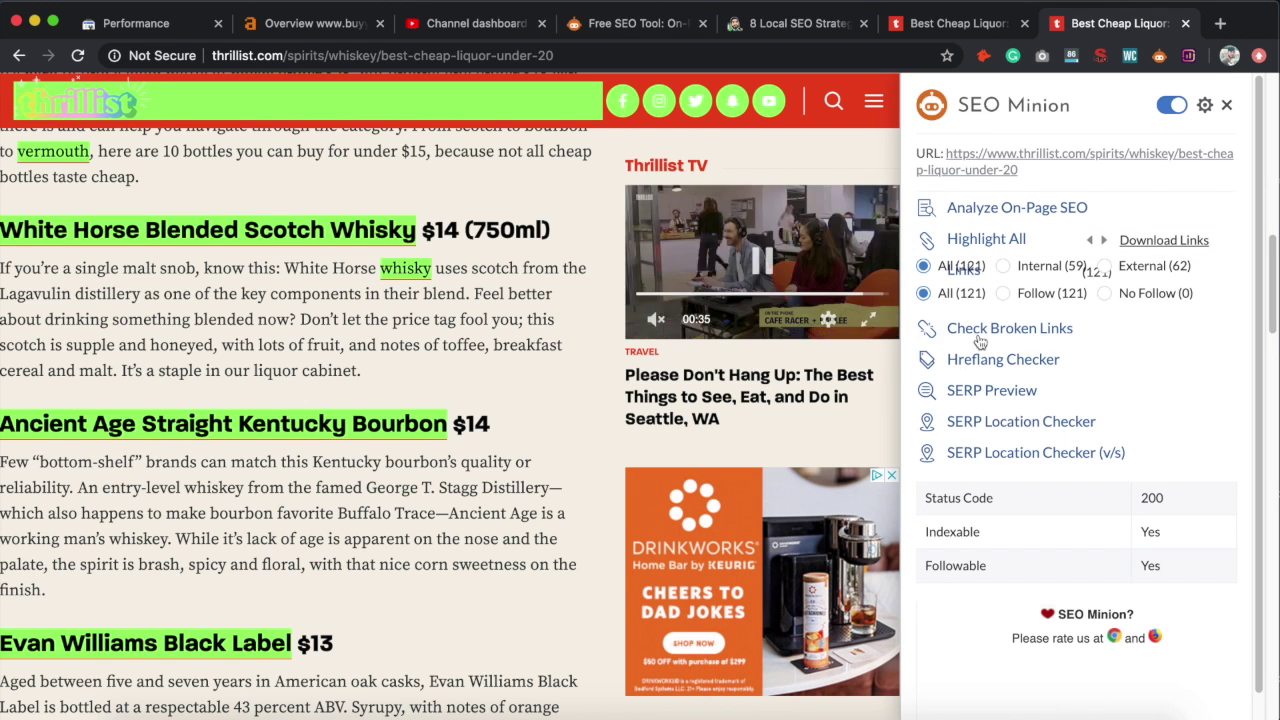
{"action": "scroll", "coordinate": [980, 323], "scroll_direction": "up", "scroll_amount": 1}
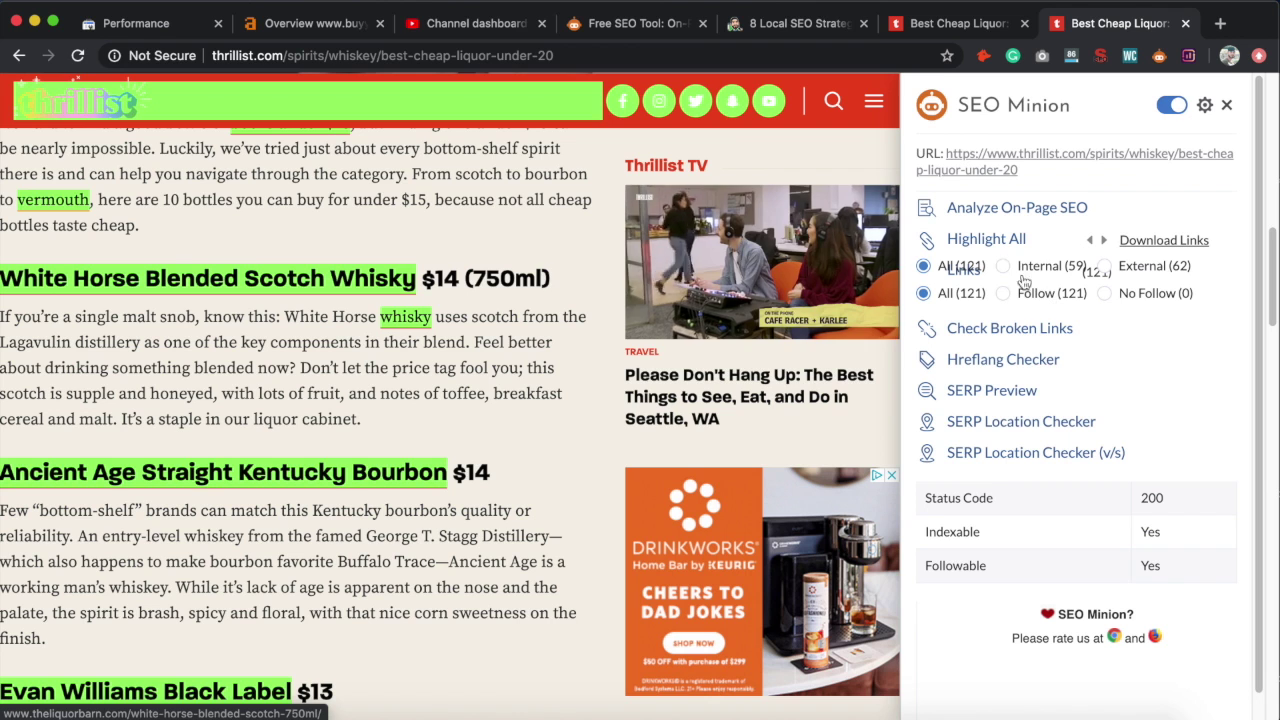
{"action": "left_click", "coordinate": [1104, 266]}
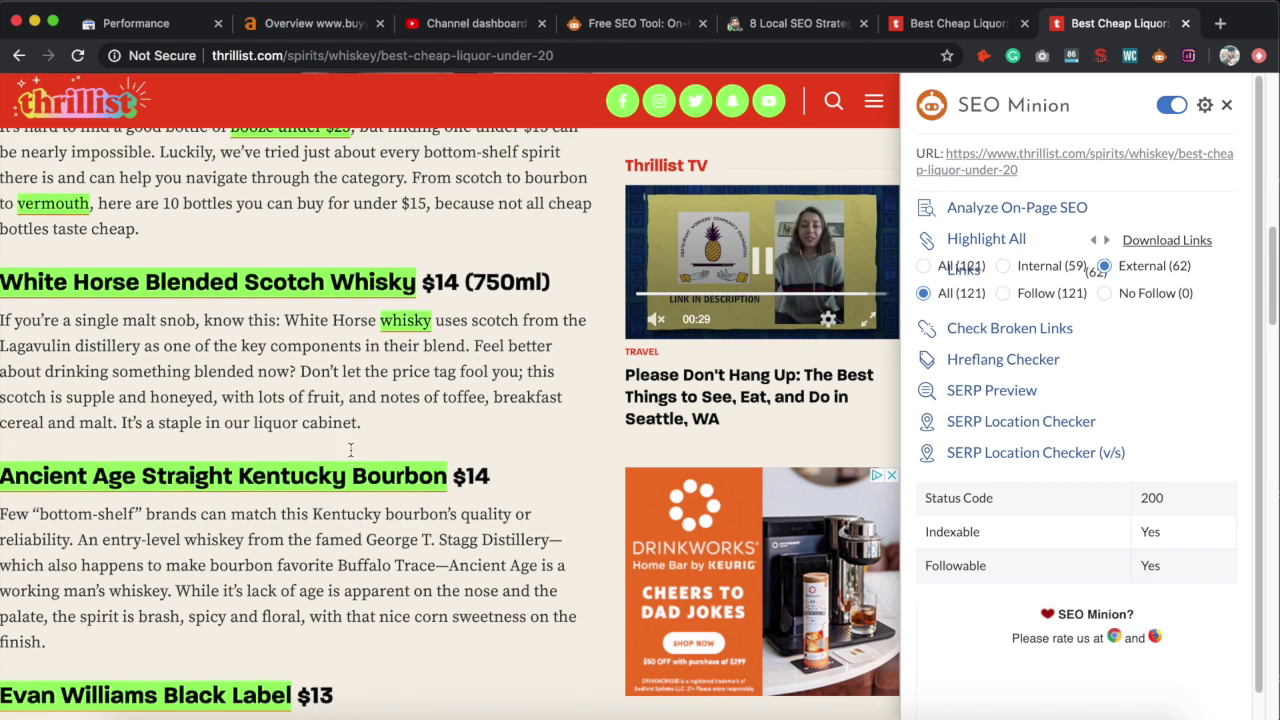
Examine the highlighted external links throughout the article, from the introduction to the vodka sections.
{"action": "scroll", "coordinate": [355, 457], "scroll_direction": "up", "scroll_amount": 3}
{"action": "scroll", "coordinate": [352, 452], "scroll_direction": "down", "scroll_amount": 1}
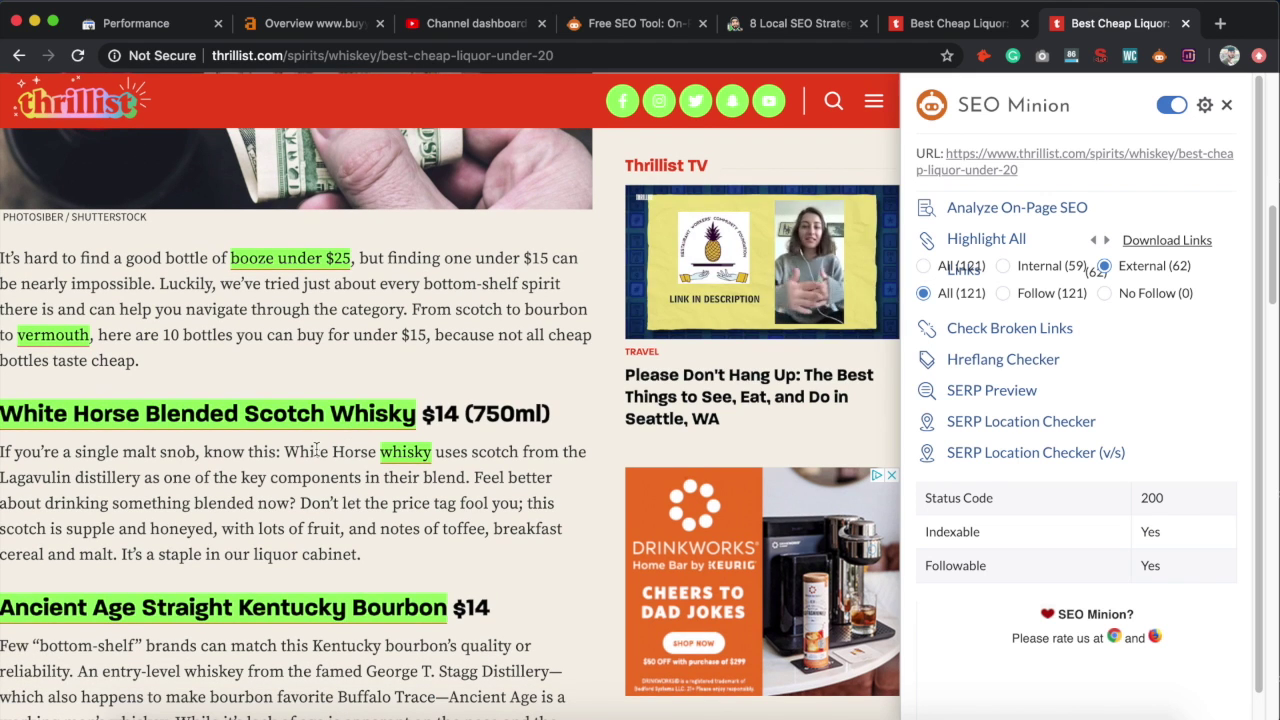
{"action": "scroll", "coordinate": [290, 420], "scroll_direction": "down", "scroll_amount": 2}
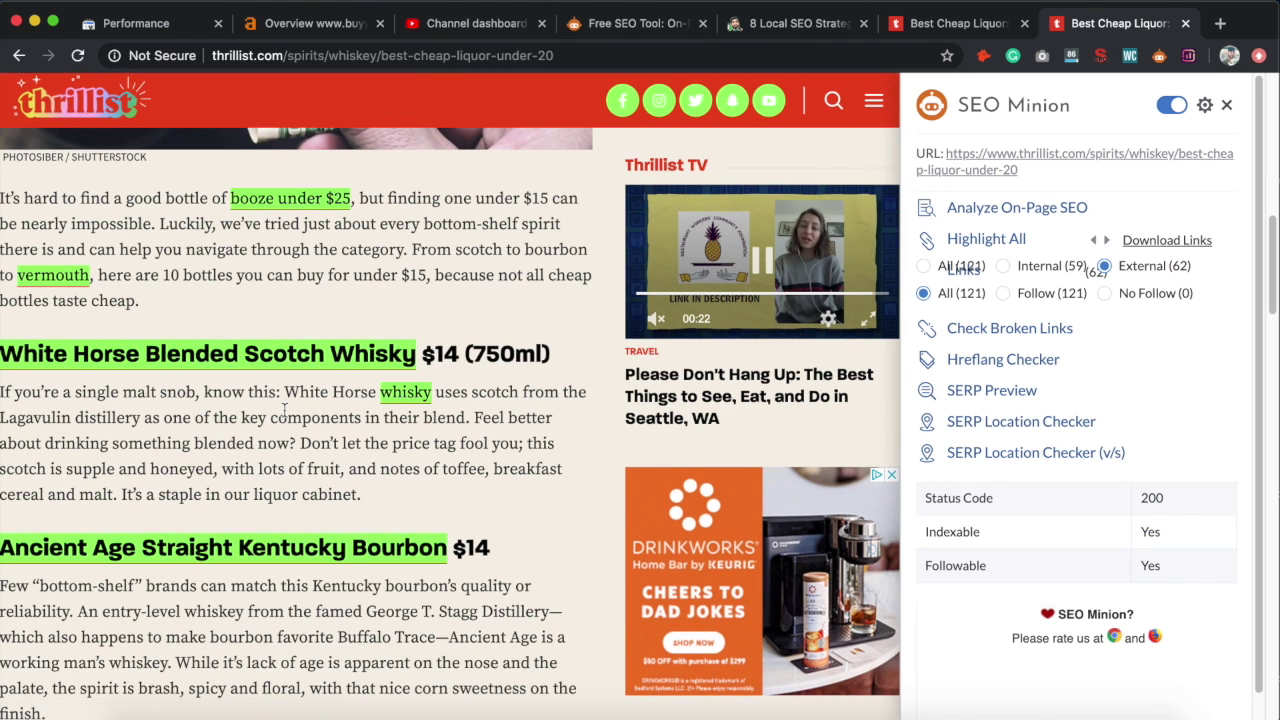
{"action": "scroll", "coordinate": [284, 412], "scroll_direction": "down", "scroll_amount": 1}
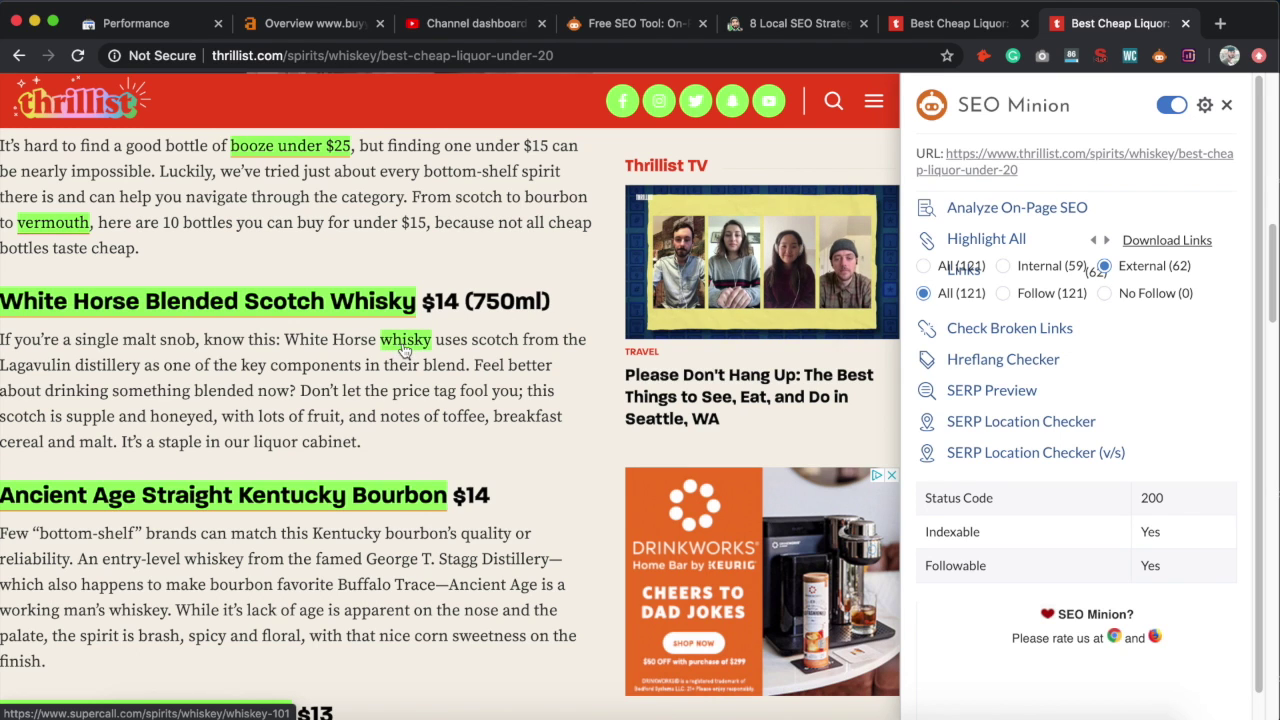
{"action": "scroll", "coordinate": [394, 490], "scroll_direction": "down", "scroll_amount": 5}
{"action": "scroll", "coordinate": [394, 486], "scroll_direction": "down", "scroll_amount": 7}
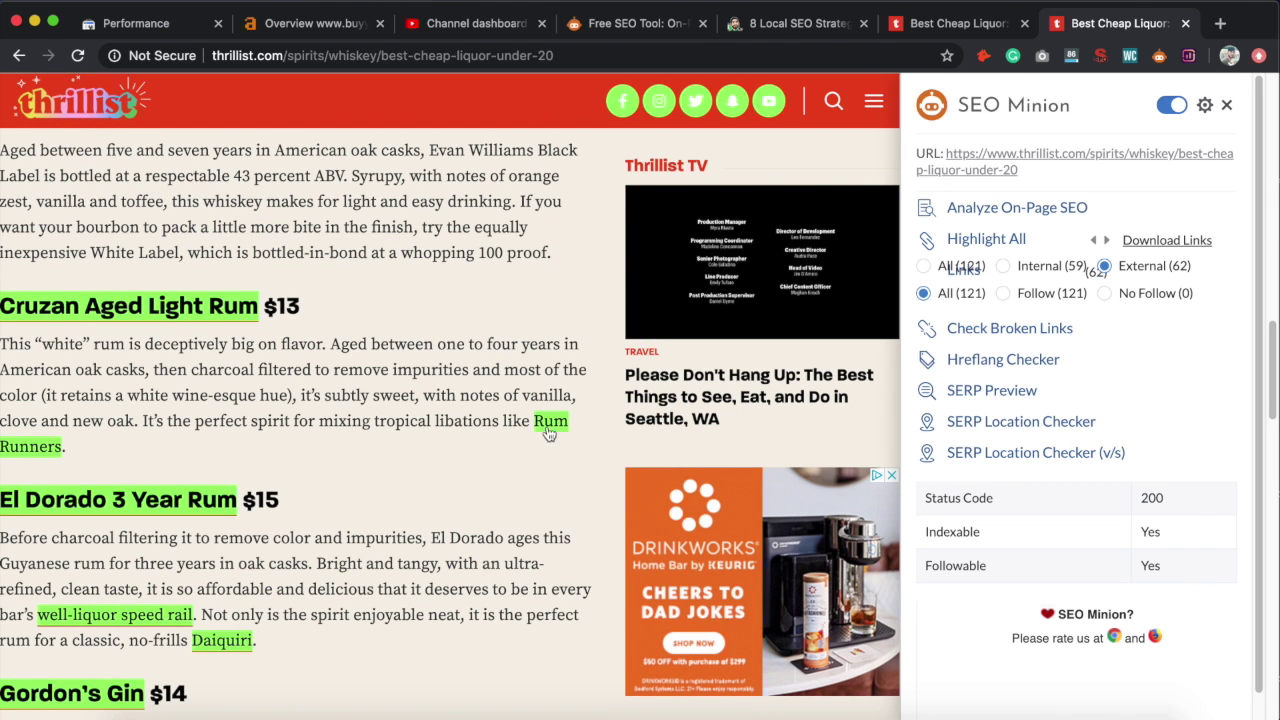
{"action": "scroll", "coordinate": [408, 505], "scroll_direction": "down", "scroll_amount": 2}
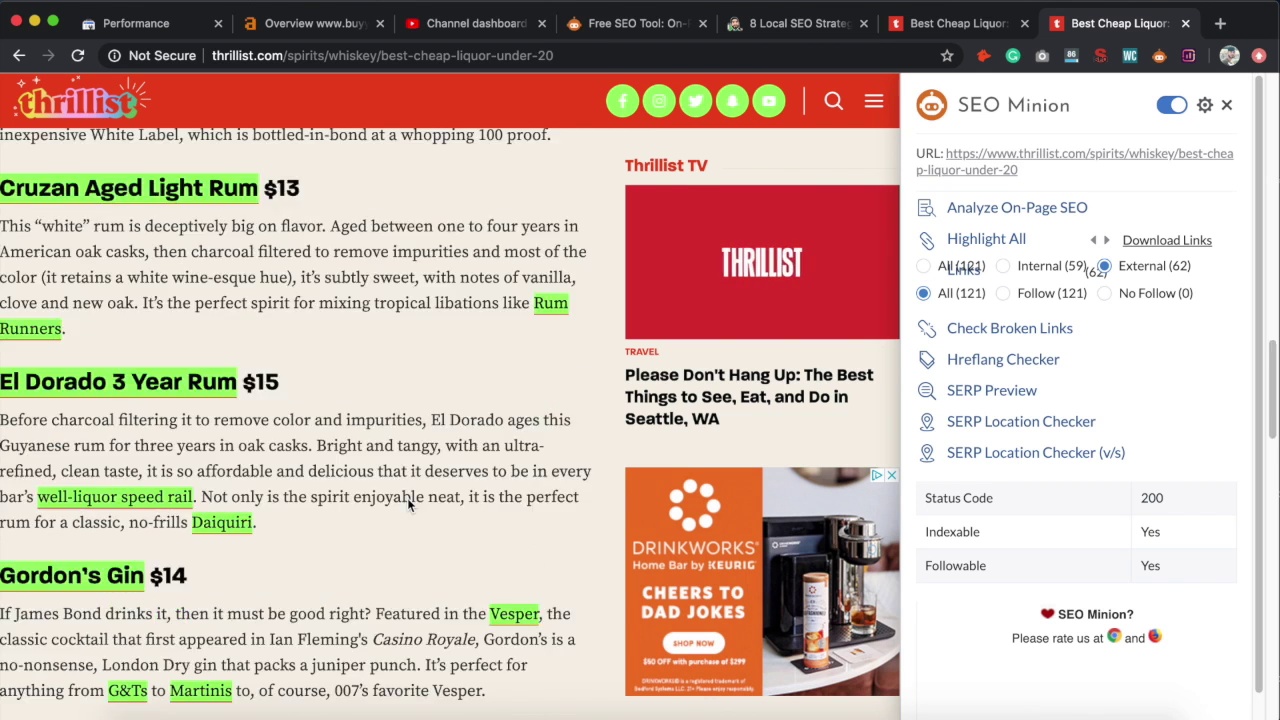
{"action": "scroll", "coordinate": [408, 505], "scroll_direction": "down", "scroll_amount": 2}
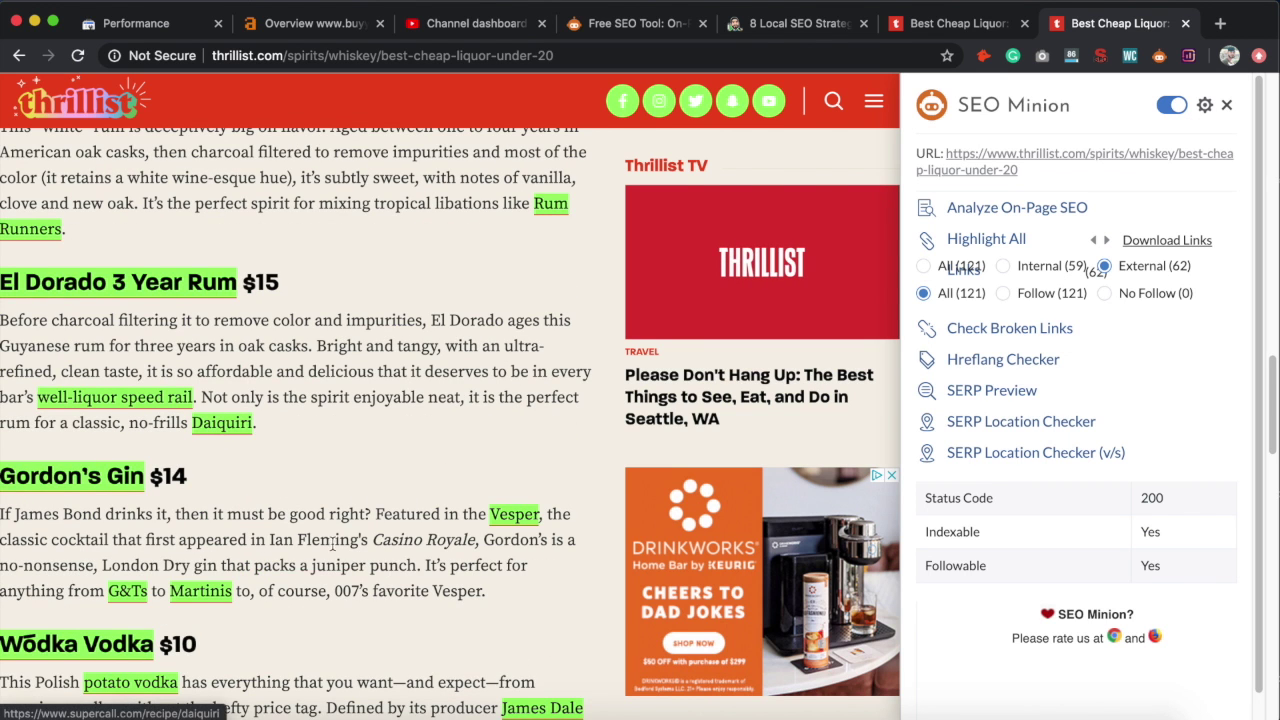
{"action": "scroll", "coordinate": [208, 432], "scroll_direction": "down", "scroll_amount": 4}
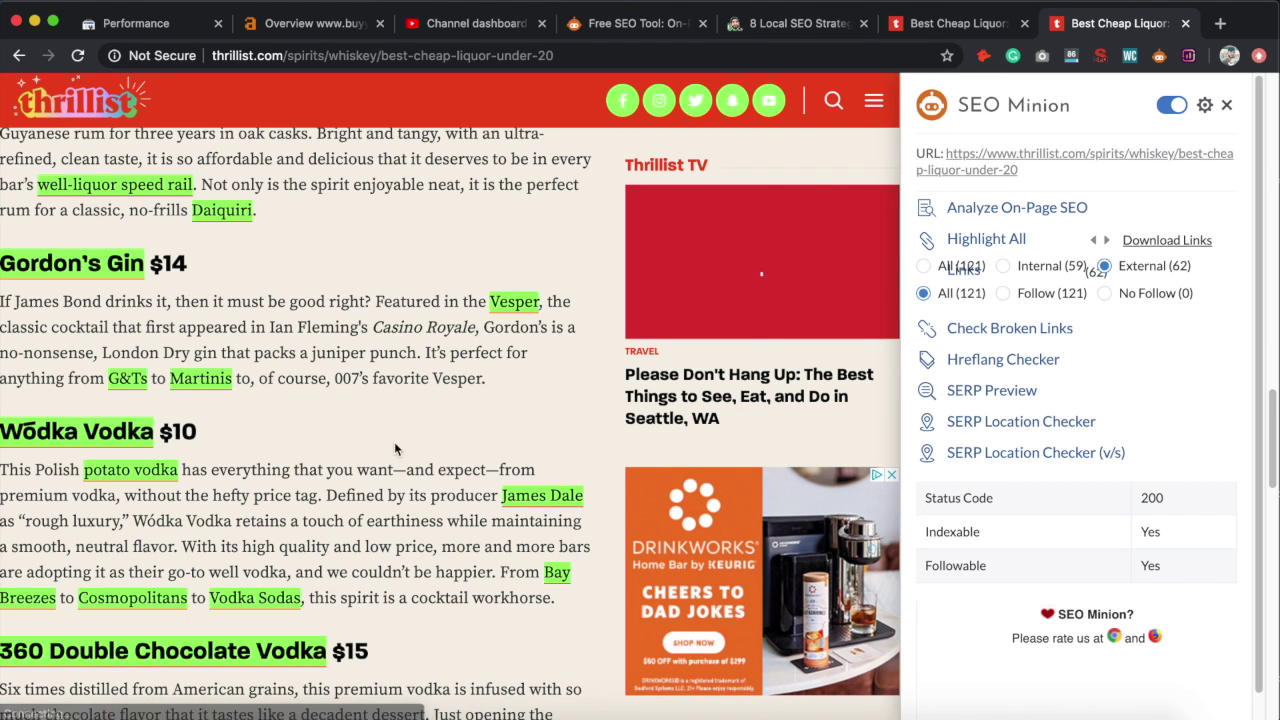
Examine the highlighted external links in the article's gin, vodka, vermouth and Velvet Falernum liqueur sections.
{"action": "scroll", "coordinate": [377, 547], "scroll_direction": "down", "scroll_amount": 12}
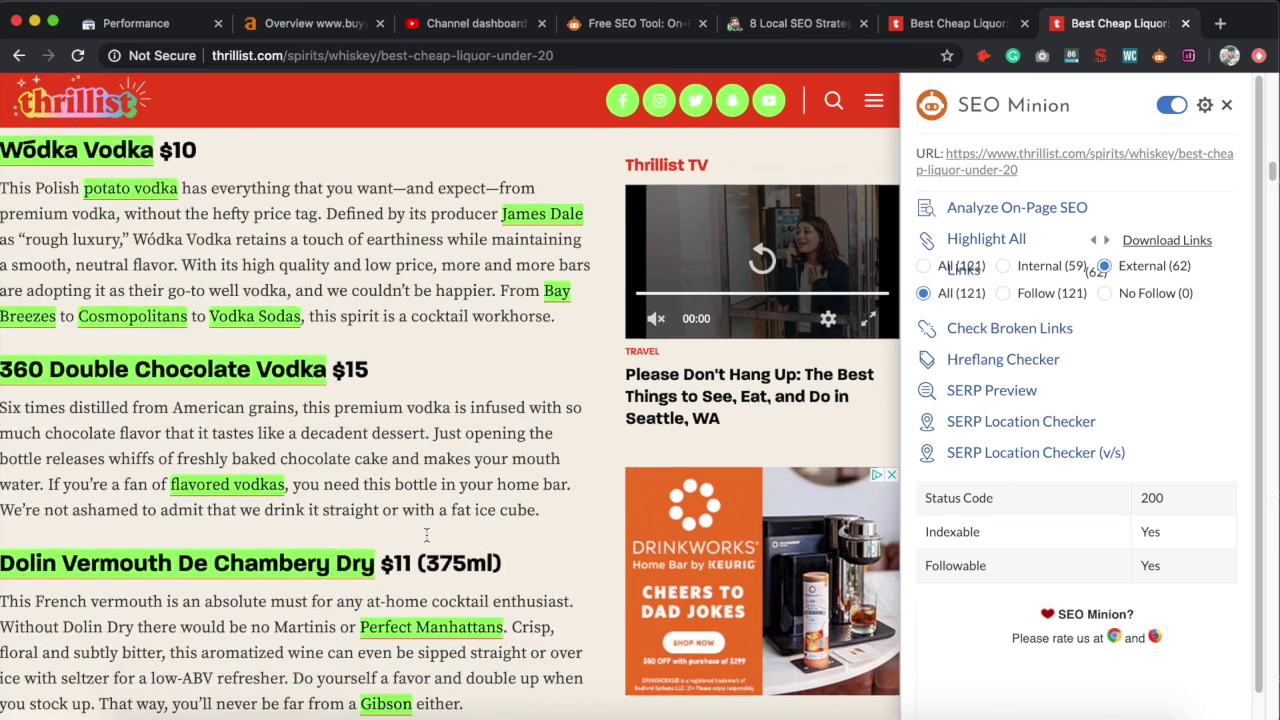
{"action": "scroll", "coordinate": [427, 536], "scroll_direction": "up", "scroll_amount": 5}
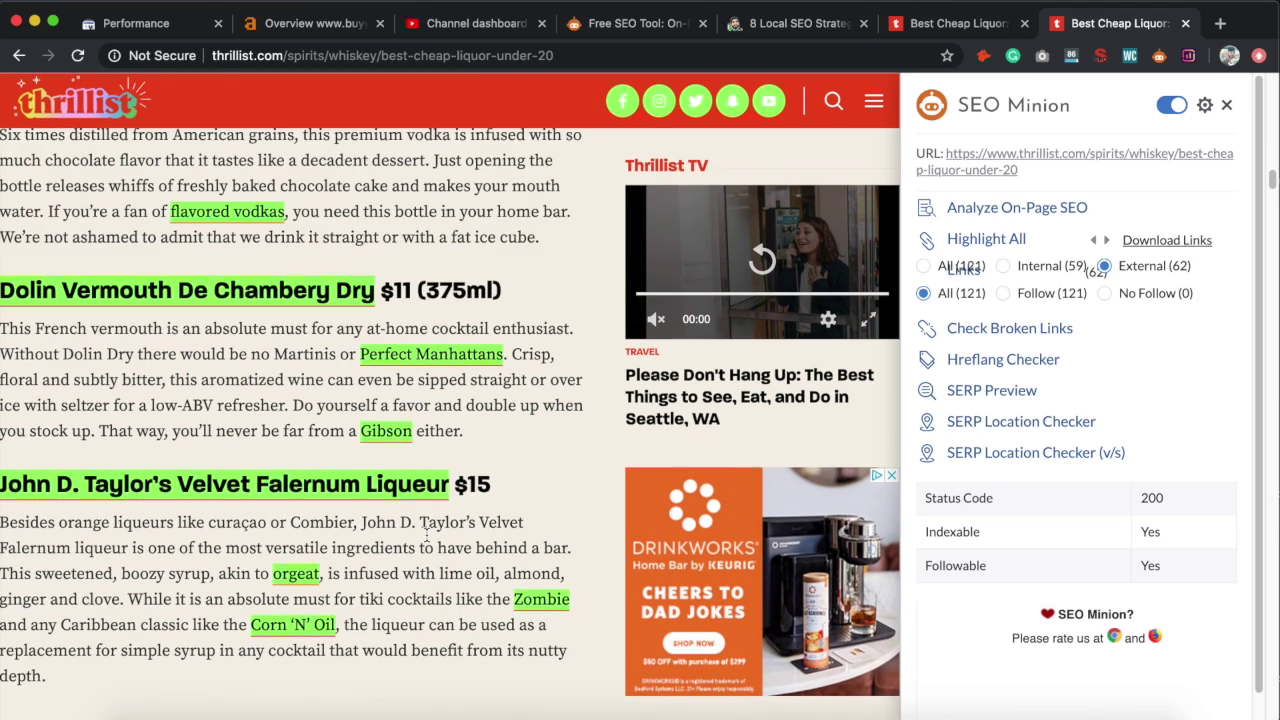
{"action": "scroll", "coordinate": [427, 536], "scroll_direction": "up", "scroll_amount": 6}
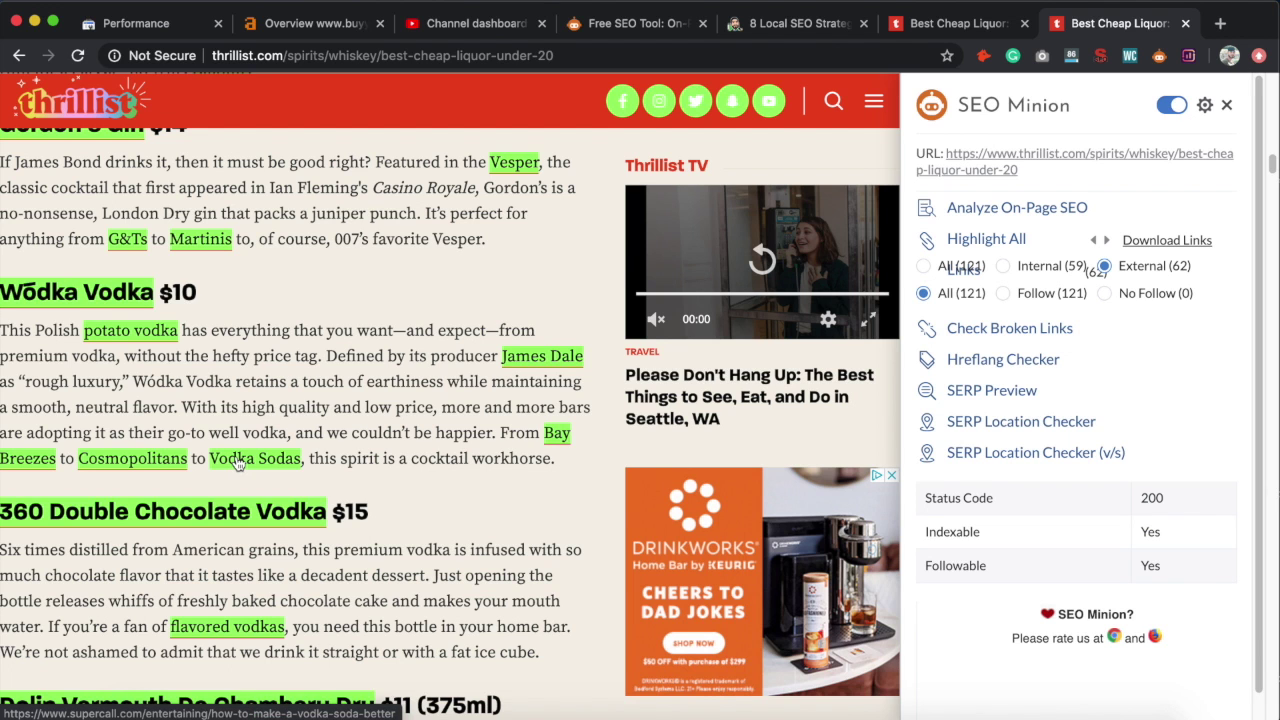
{"action": "scroll", "coordinate": [500, 431], "scroll_direction": "up", "scroll_amount": 2}
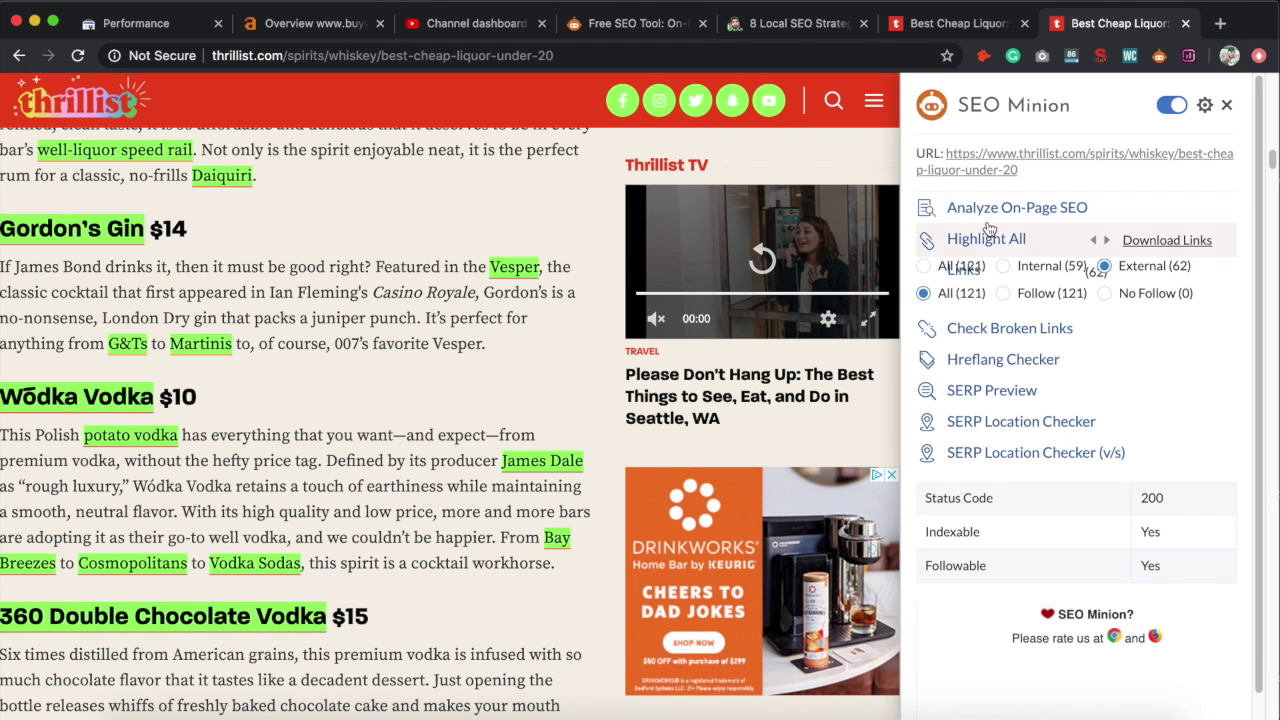
Limit the link highlighting to internal links that are follow links.
{"action": "left_click", "coordinate": [1004, 266]}
{"action": "scroll", "coordinate": [1012, 270], "scroll_direction": "down", "scroll_amount": 7}
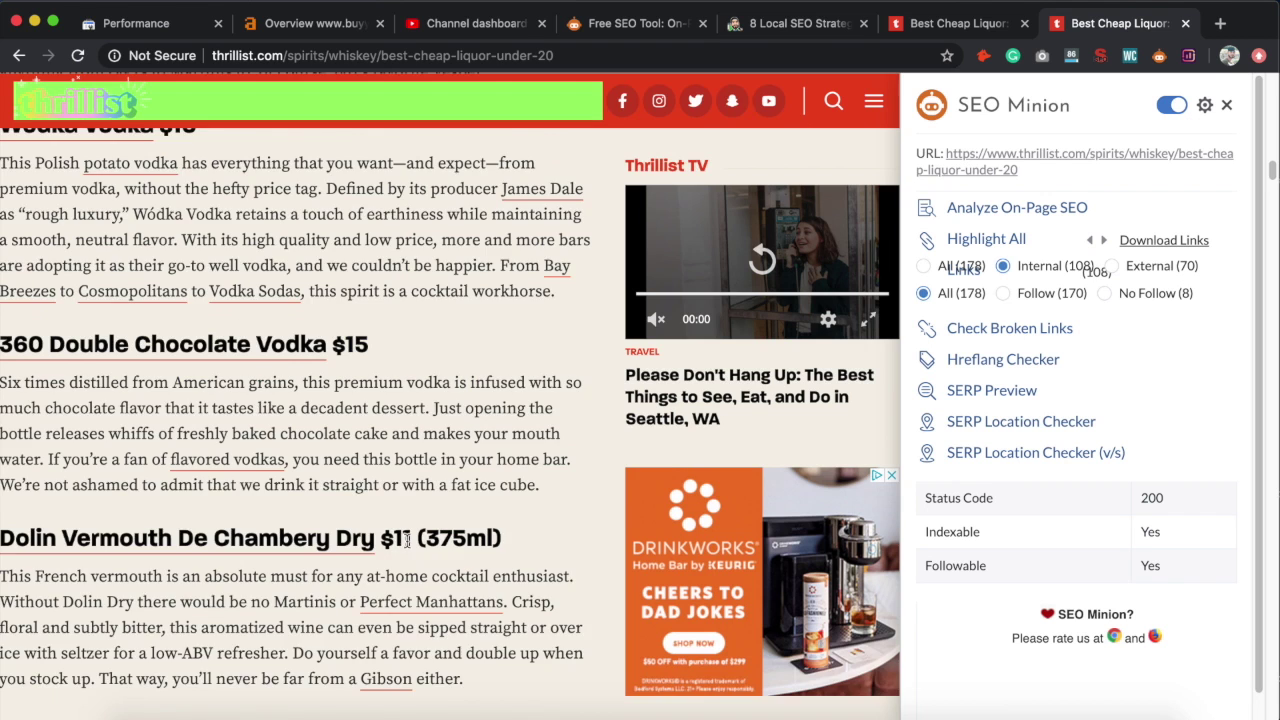
{"action": "left_click", "coordinate": [923, 266]}
{"action": "left_click", "coordinate": [1004, 266]}
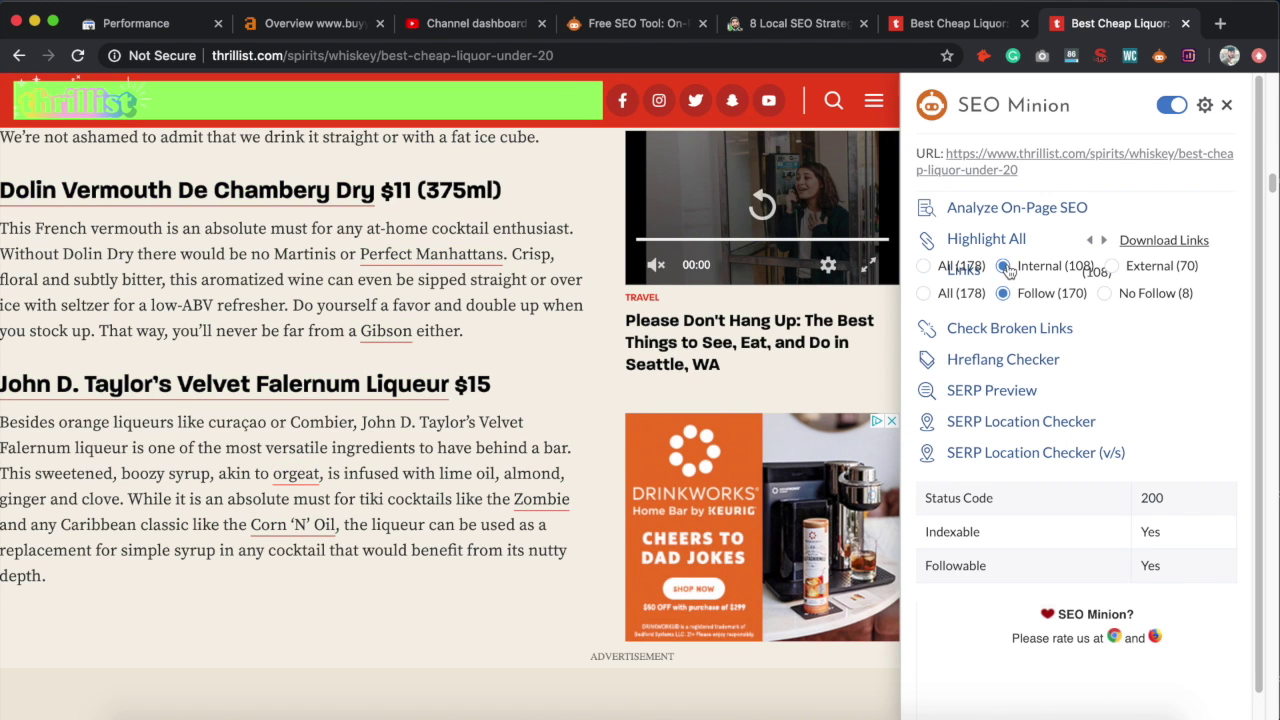
Switch the highlighting to external follow links and examine them in the article's vodka and vermouth sections.
{"action": "left_click", "coordinate": [1108, 268]}
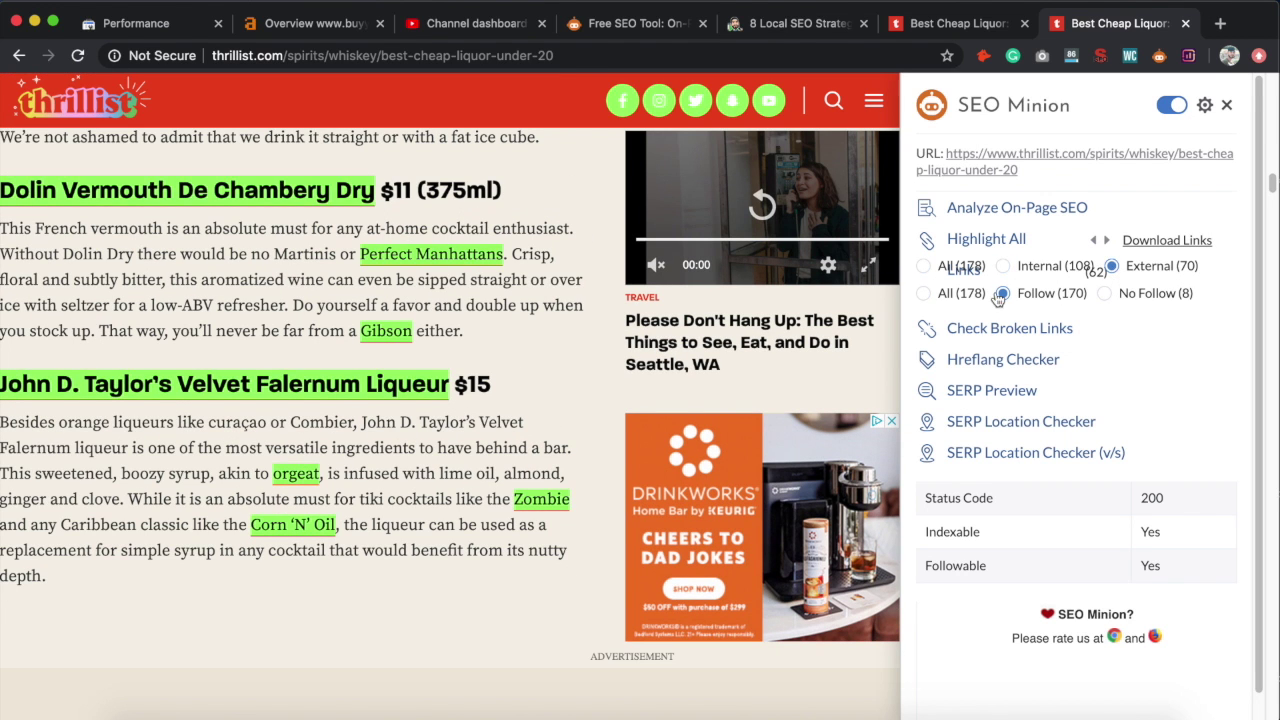
{"action": "scroll", "coordinate": [598, 371], "scroll_direction": "up", "scroll_amount": 5}
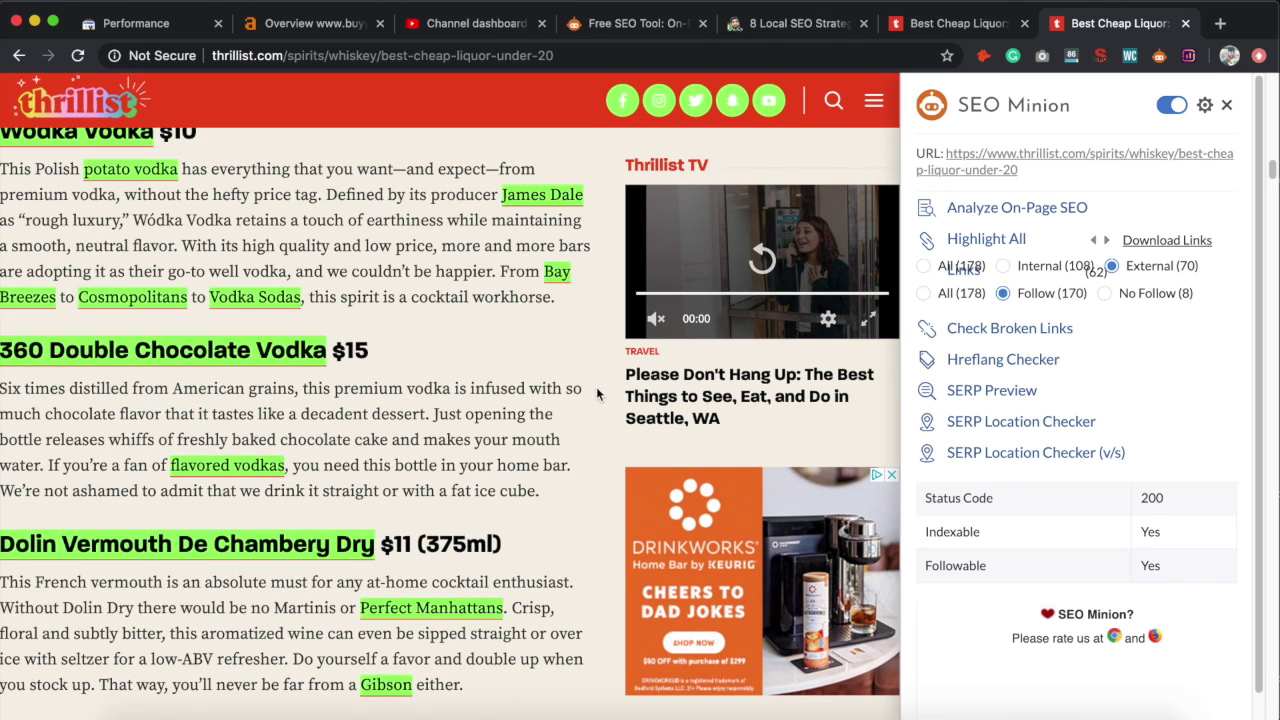
{"action": "scroll", "coordinate": [592, 392], "scroll_direction": "up", "scroll_amount": 1}
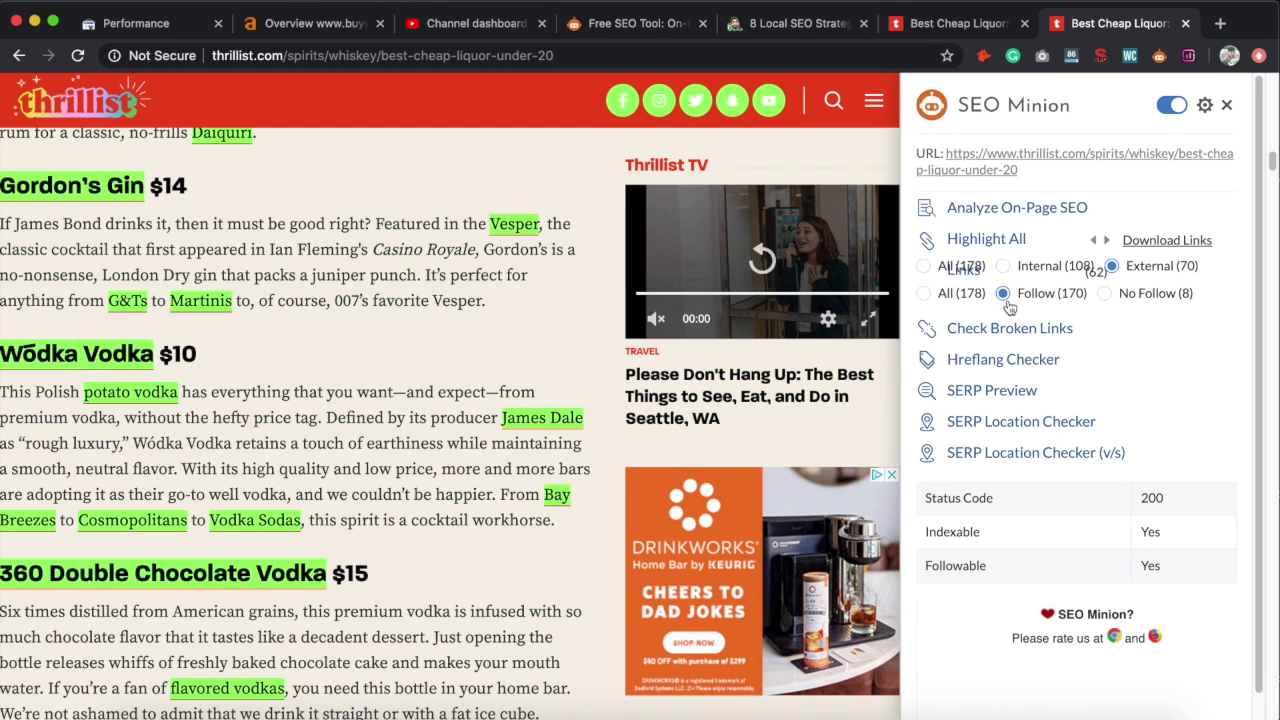
Limit the external link highlighting to no-follow links and turn the link highlighting off.
{"action": "left_click", "coordinate": [1105, 293]}
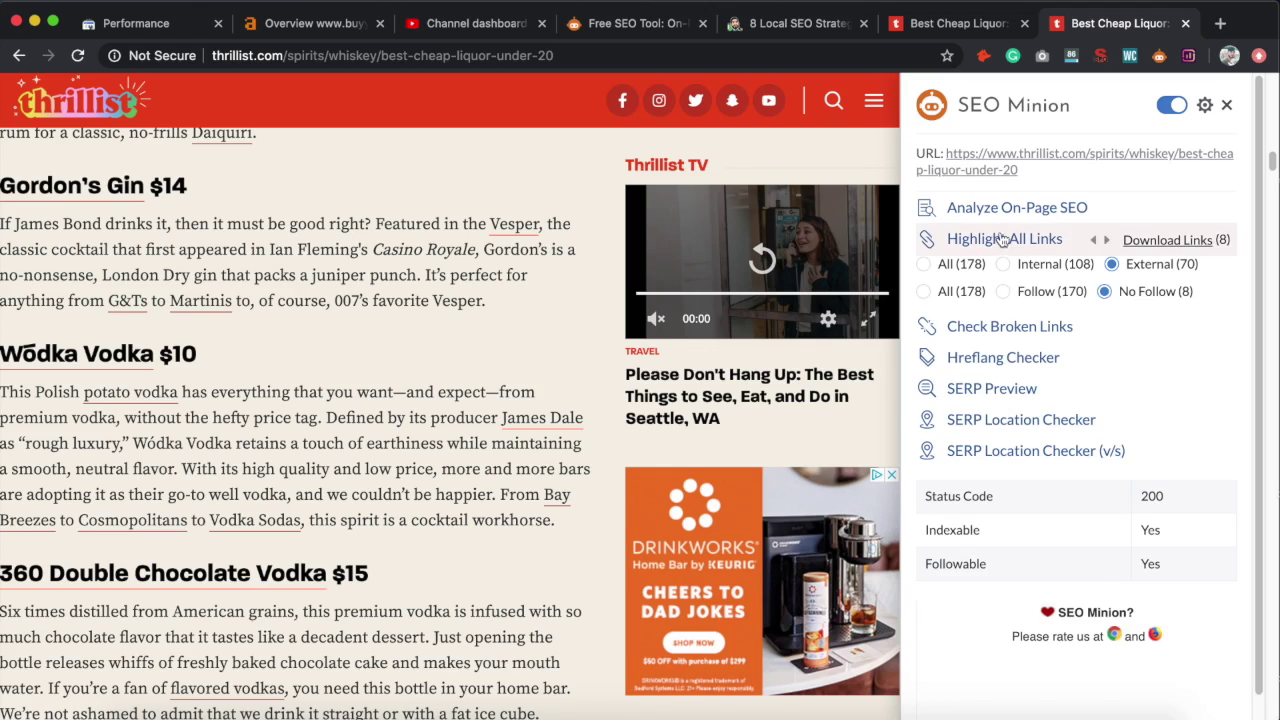
{"action": "left_click", "coordinate": [1001, 241]}
Go back to the article's introduction and check the page for broken links with SEO Minion.
{"action": "scroll", "coordinate": [596, 347], "scroll_direction": "up", "scroll_amount": 10}
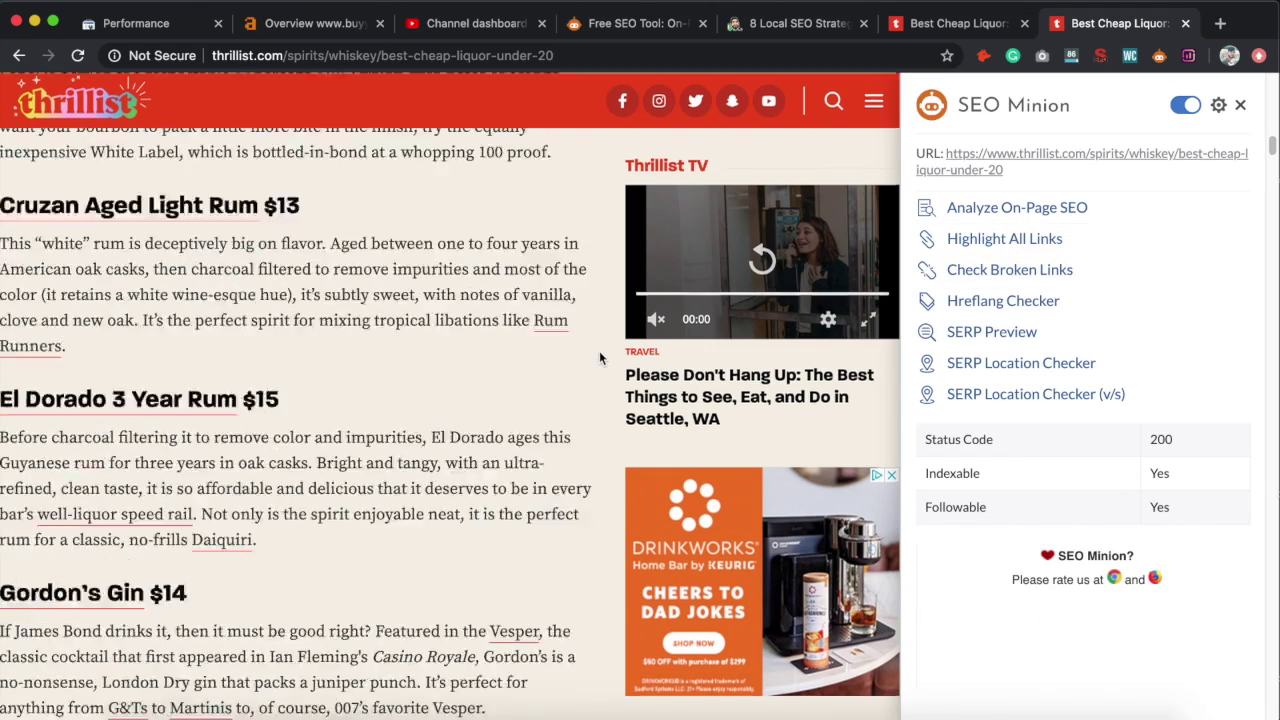
{"action": "scroll", "coordinate": [595, 344], "scroll_direction": "down", "scroll_amount": 5}
{"action": "scroll", "coordinate": [595, 344], "scroll_direction": "up", "scroll_amount": 7}
{"action": "scroll", "coordinate": [595, 344], "scroll_direction": "up", "scroll_amount": 4}
{"action": "scroll", "coordinate": [595, 344], "scroll_direction": "down", "scroll_amount": 5}
{"action": "scroll", "coordinate": [596, 349], "scroll_direction": "down", "scroll_amount": 2}
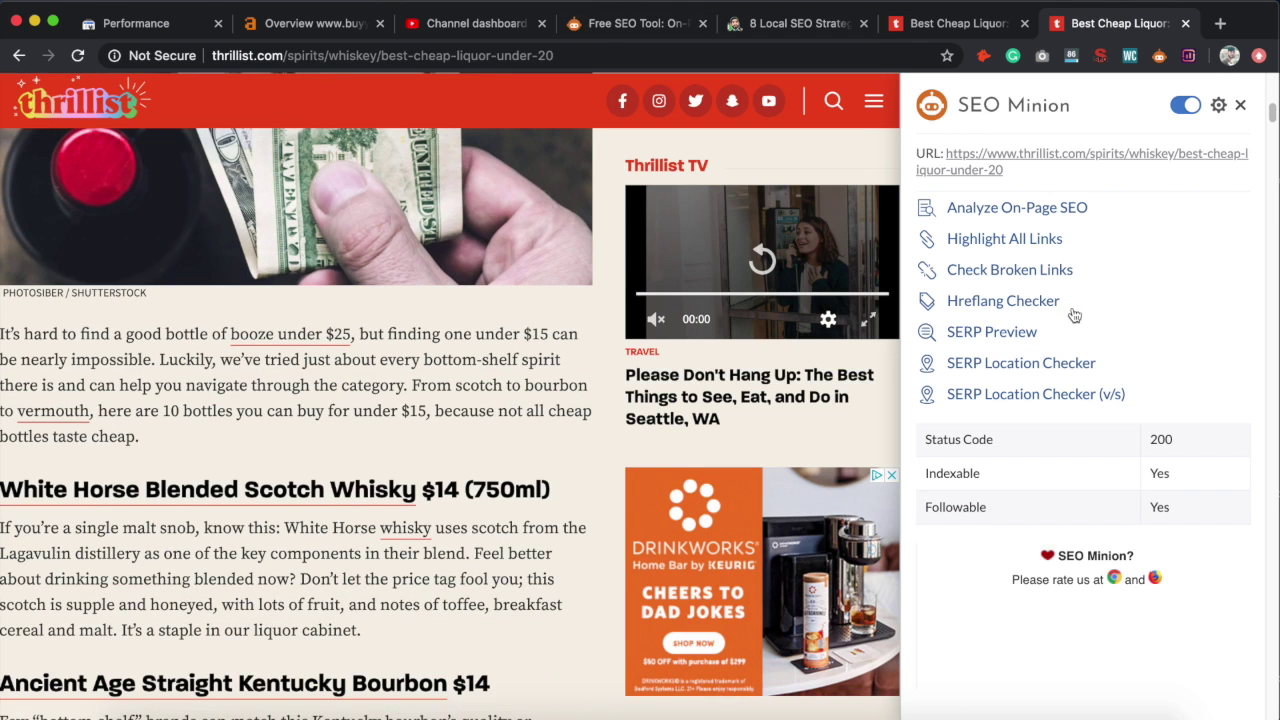
{"action": "left_click", "coordinate": [1035, 269]}
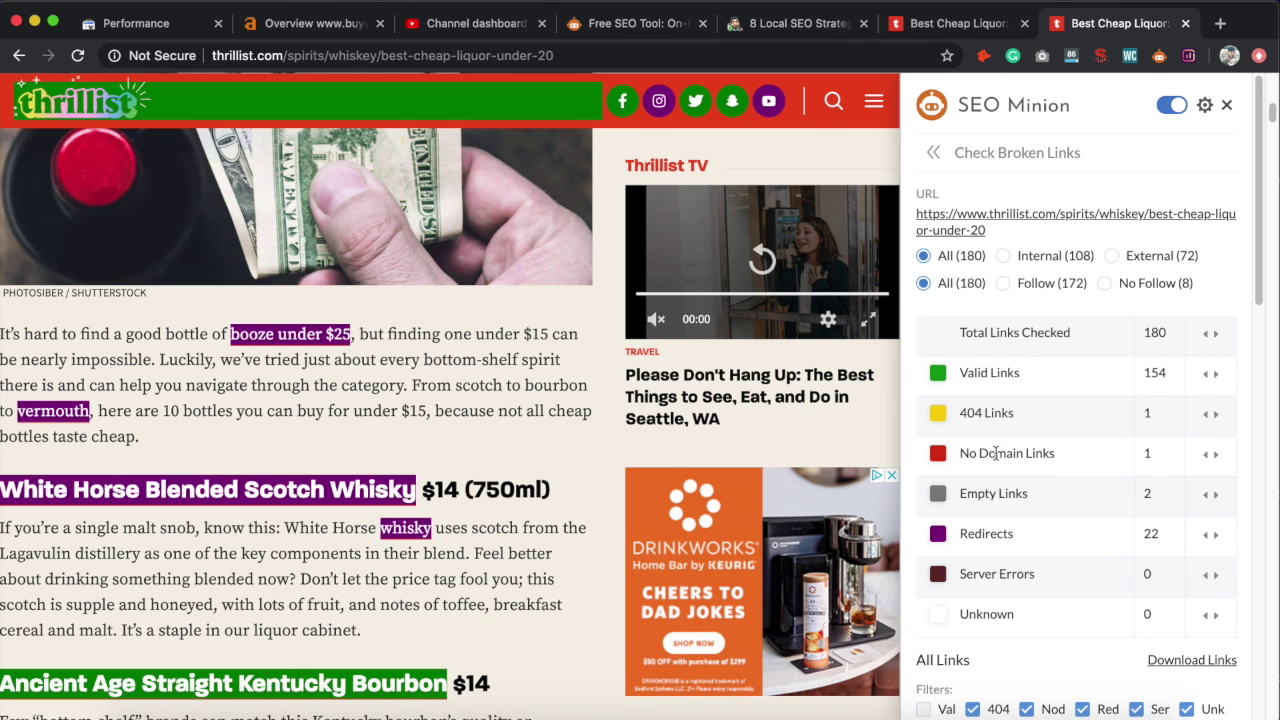
Examine the link status categories, the status filters and the list of flagged URLs in the broken-links report.
{"action": "scroll", "coordinate": [996, 453], "scroll_direction": "down", "scroll_amount": 1}
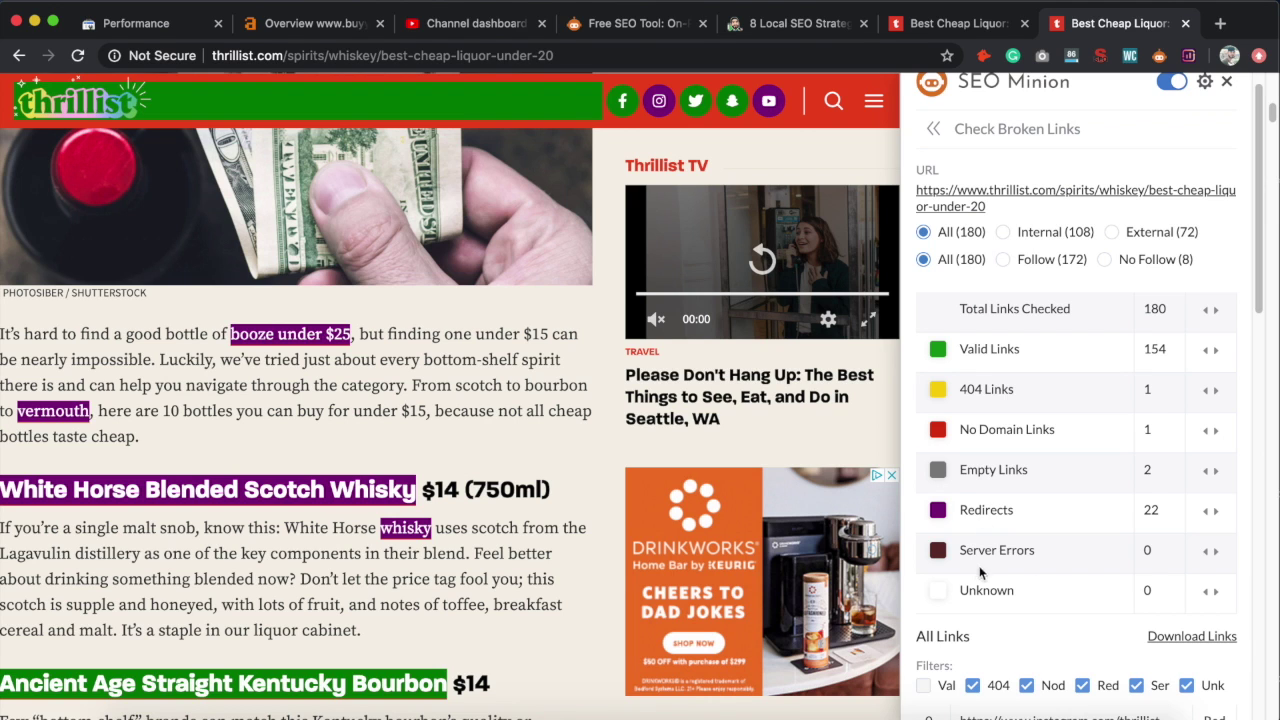
{"action": "scroll", "coordinate": [950, 592], "scroll_direction": "down", "scroll_amount": 1}
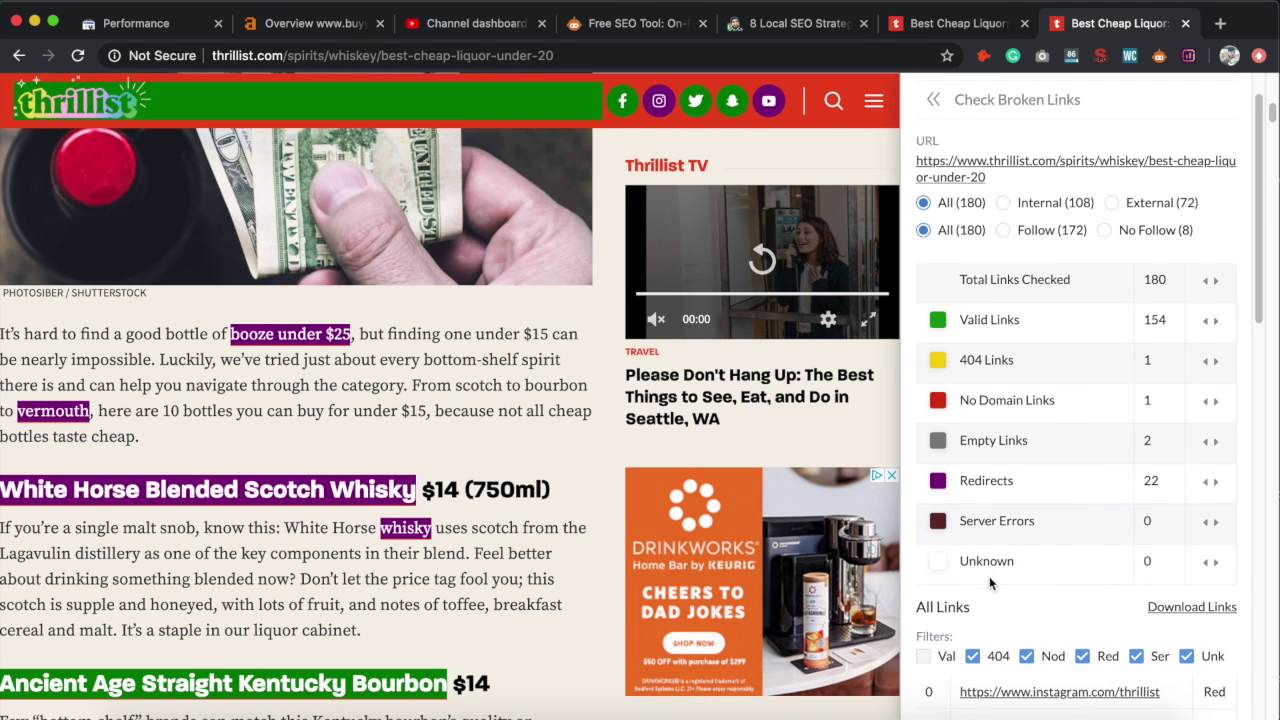
{"action": "scroll", "coordinate": [990, 574], "scroll_direction": "down", "scroll_amount": 5}
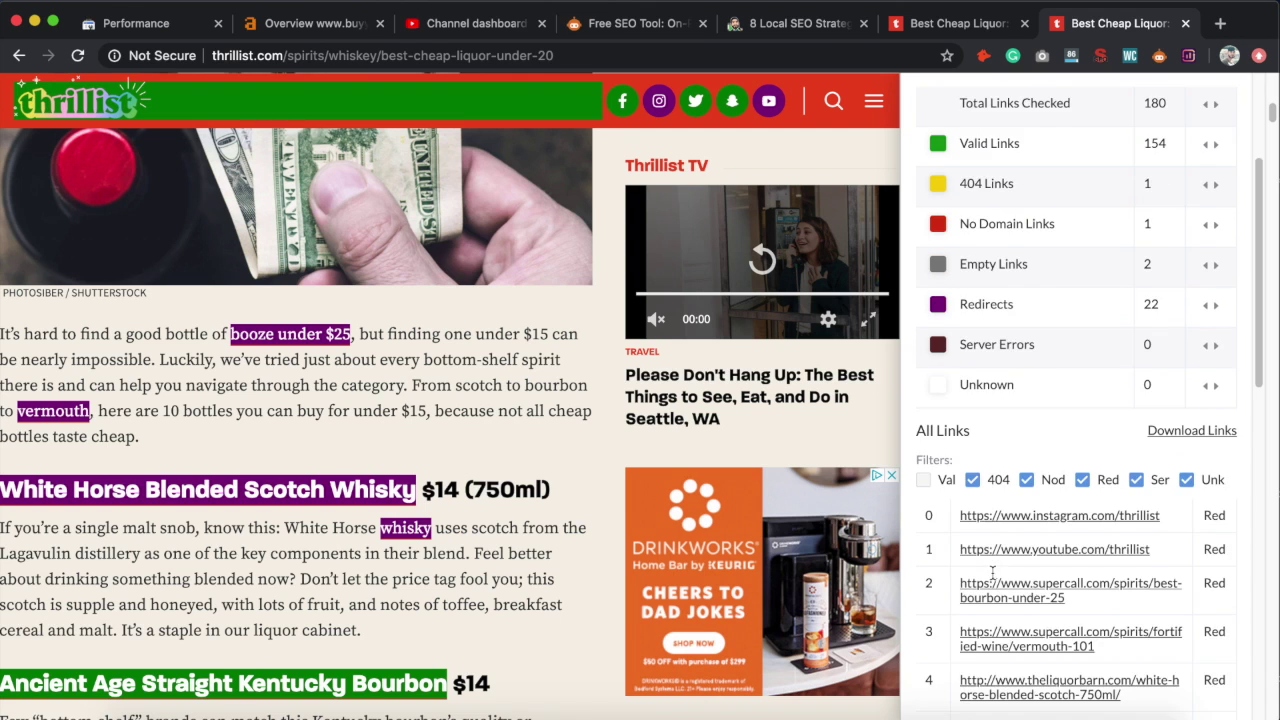
{"action": "scroll", "coordinate": [992, 572], "scroll_direction": "down", "scroll_amount": 4}
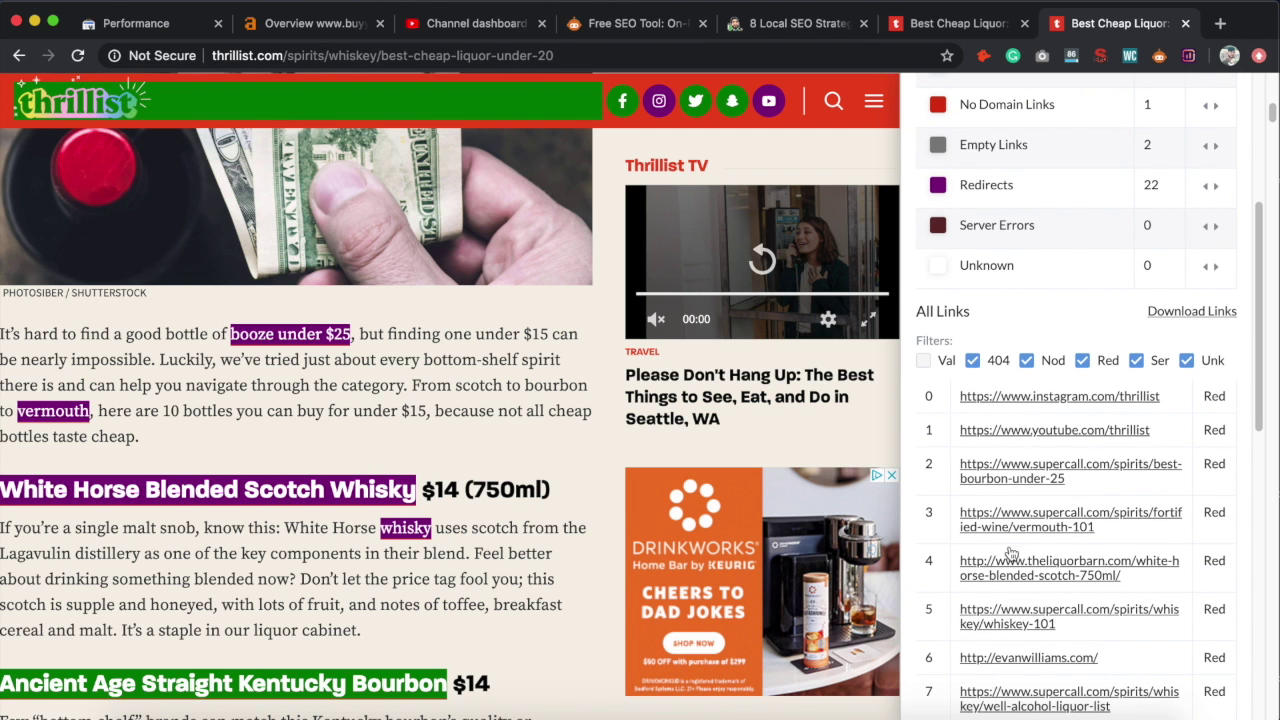
{"action": "scroll", "coordinate": [982, 439], "scroll_direction": "down", "scroll_amount": 2}
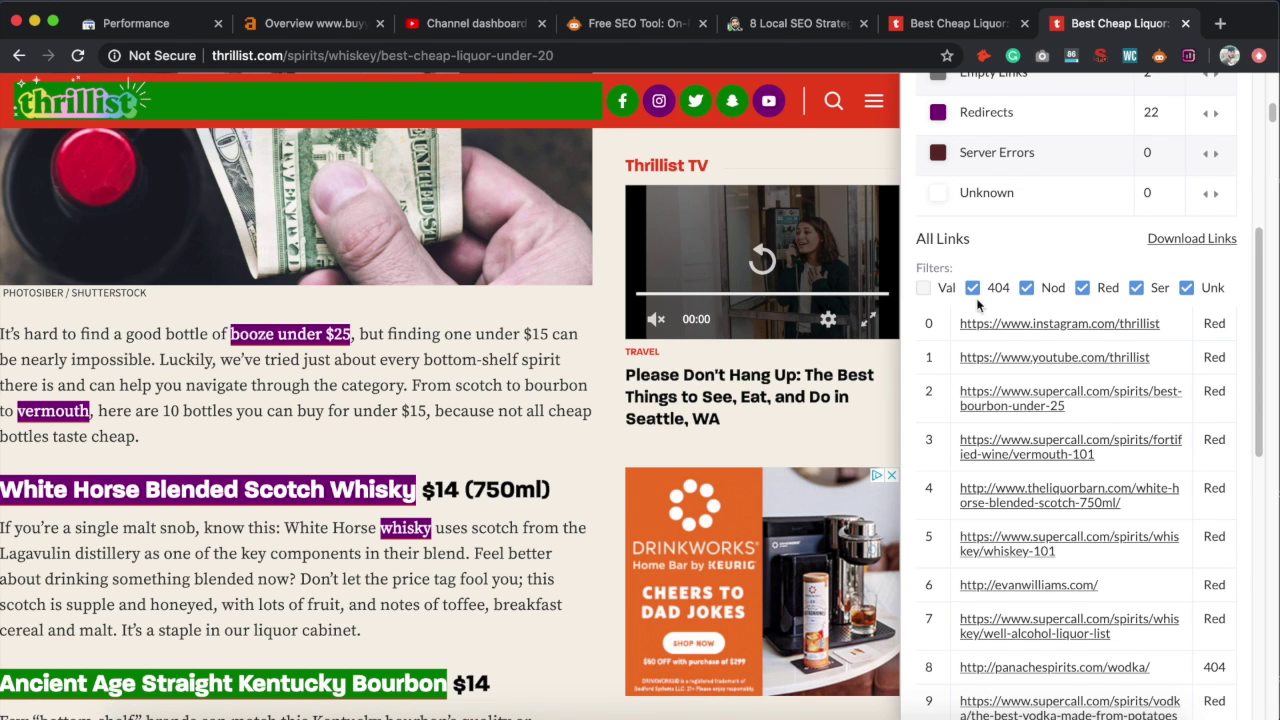
{"action": "scroll", "coordinate": [1035, 388], "scroll_direction": "up", "scroll_amount": 2}
{"action": "scroll", "coordinate": [1035, 388], "scroll_direction": "up", "scroll_amount": 2}
{"action": "scroll", "coordinate": [1032, 387], "scroll_direction": "down", "scroll_amount": 3}
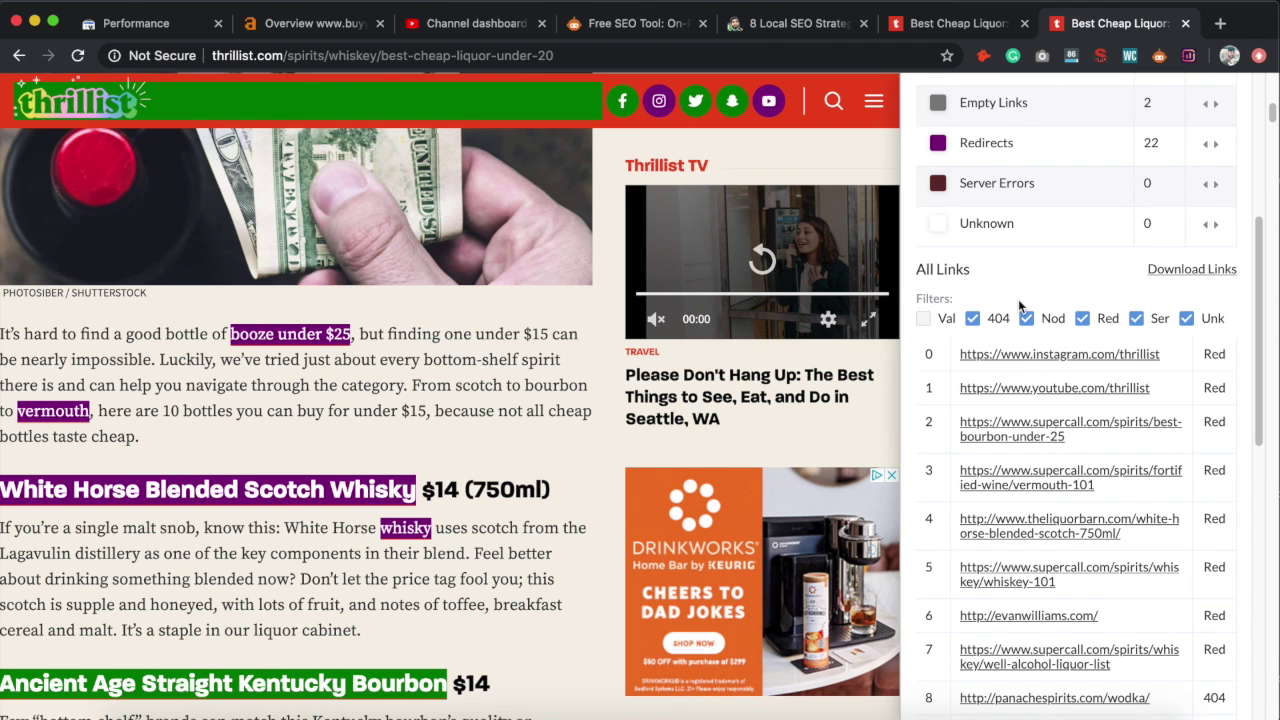
{"action": "scroll", "coordinate": [988, 362], "scroll_direction": "down", "scroll_amount": 2}
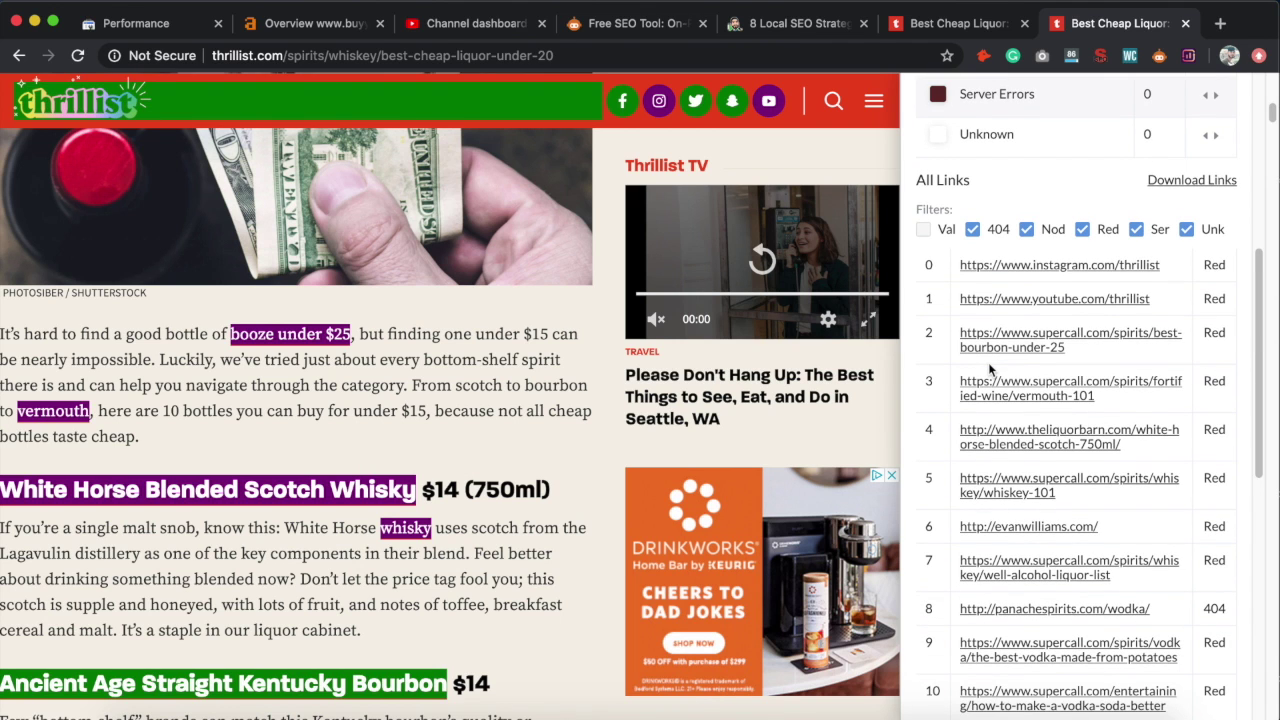
{"action": "scroll", "coordinate": [989, 370], "scroll_direction": "up", "scroll_amount": 5}
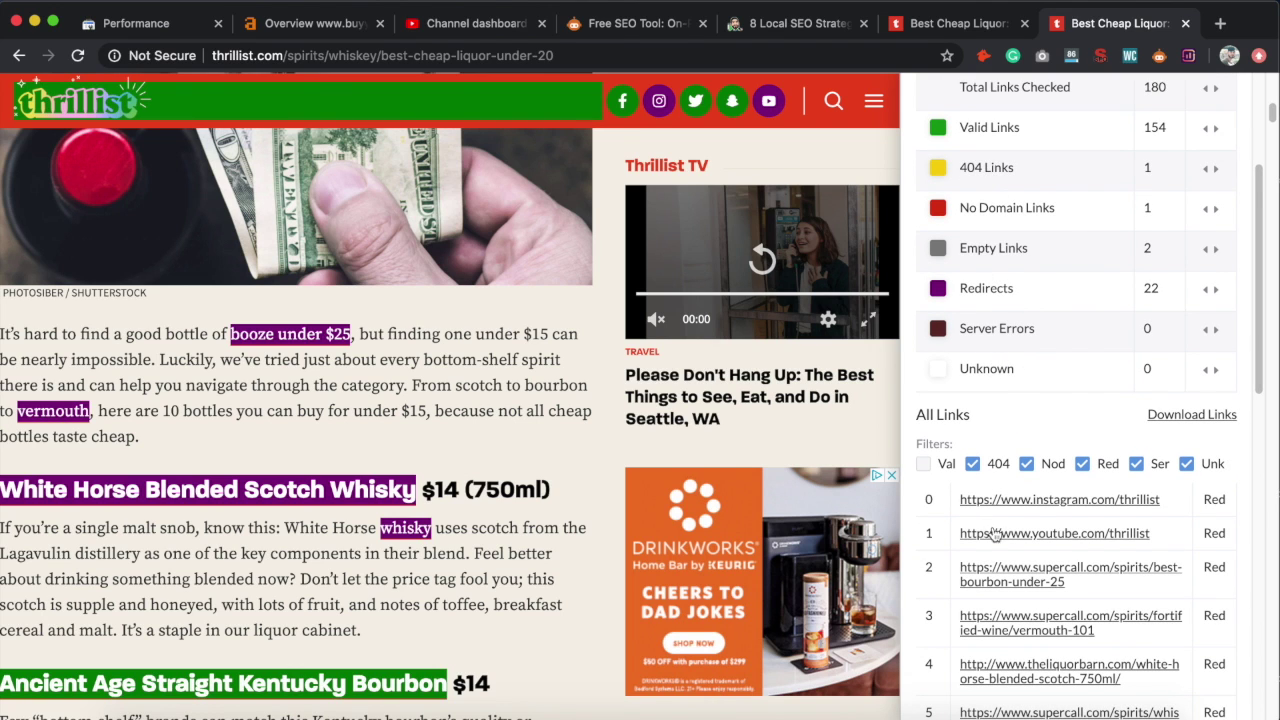
{"action": "scroll", "coordinate": [995, 535], "scroll_direction": "down", "scroll_amount": 2}
{"action": "scroll", "coordinate": [993, 535], "scroll_direction": "down", "scroll_amount": 3}
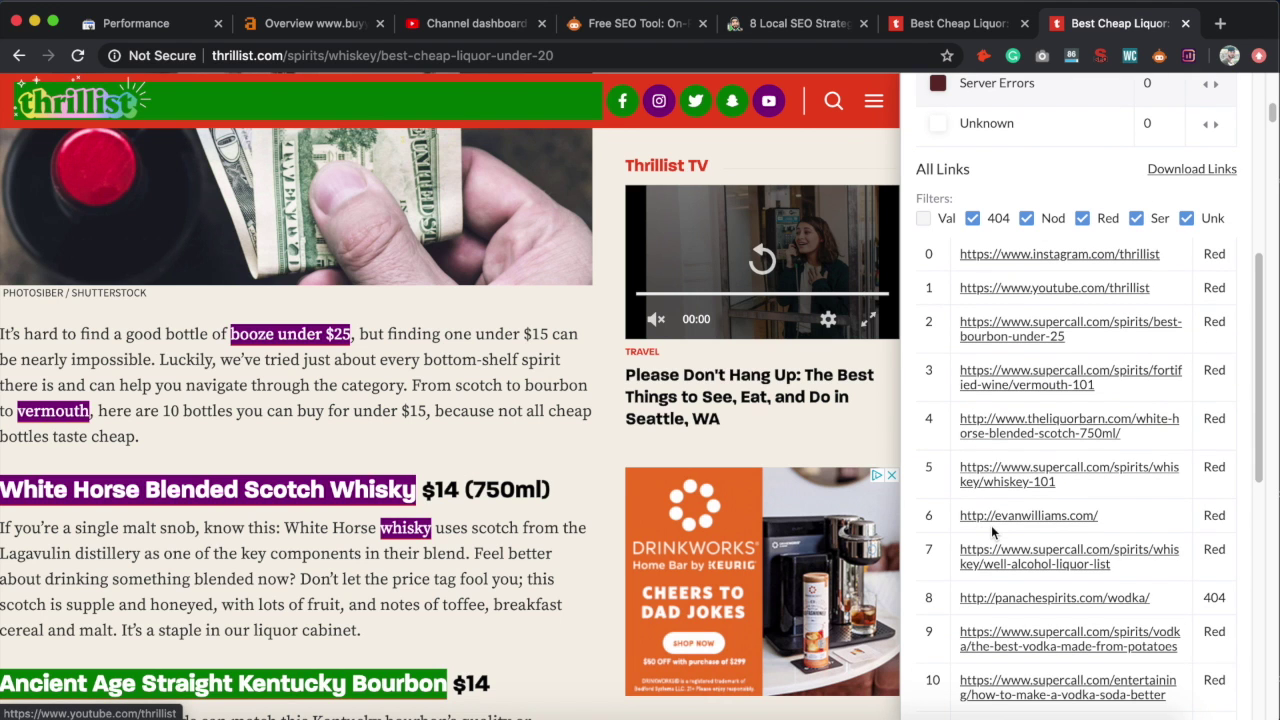
{"action": "scroll", "coordinate": [992, 532], "scroll_direction": "up", "scroll_amount": 5}
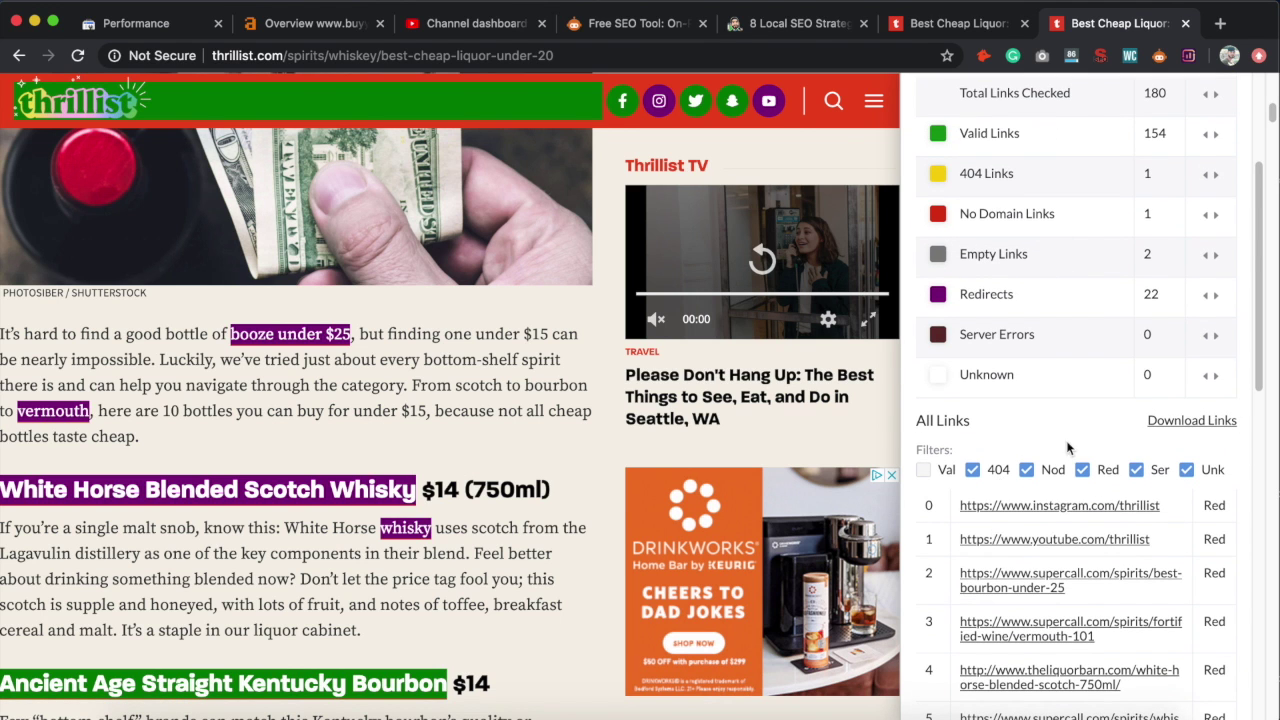
{"action": "scroll", "coordinate": [979, 515], "scroll_direction": "down", "scroll_amount": 1}
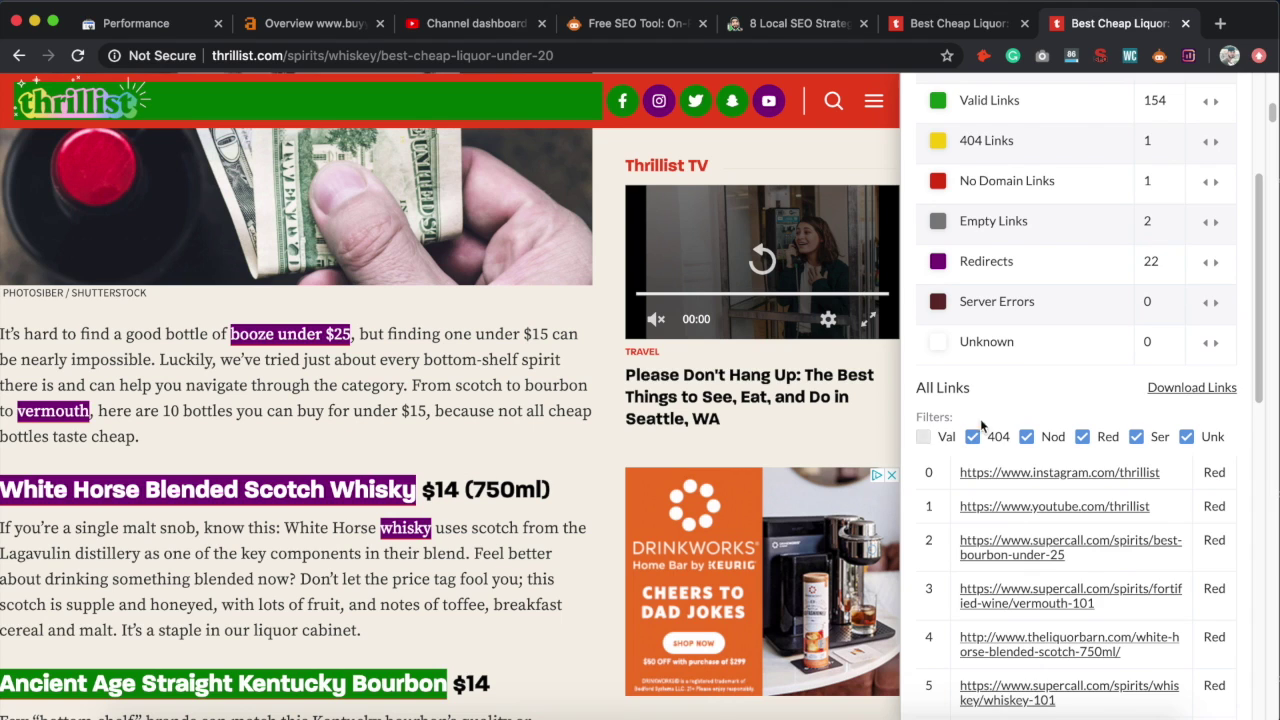
Leave the broken-links report, run the Hreflang Checker on the article, and return to the list of tools.
{"action": "scroll", "coordinate": [1000, 415], "scroll_direction": "up", "scroll_amount": 5}
{"action": "left_click", "coordinate": [933, 154]}
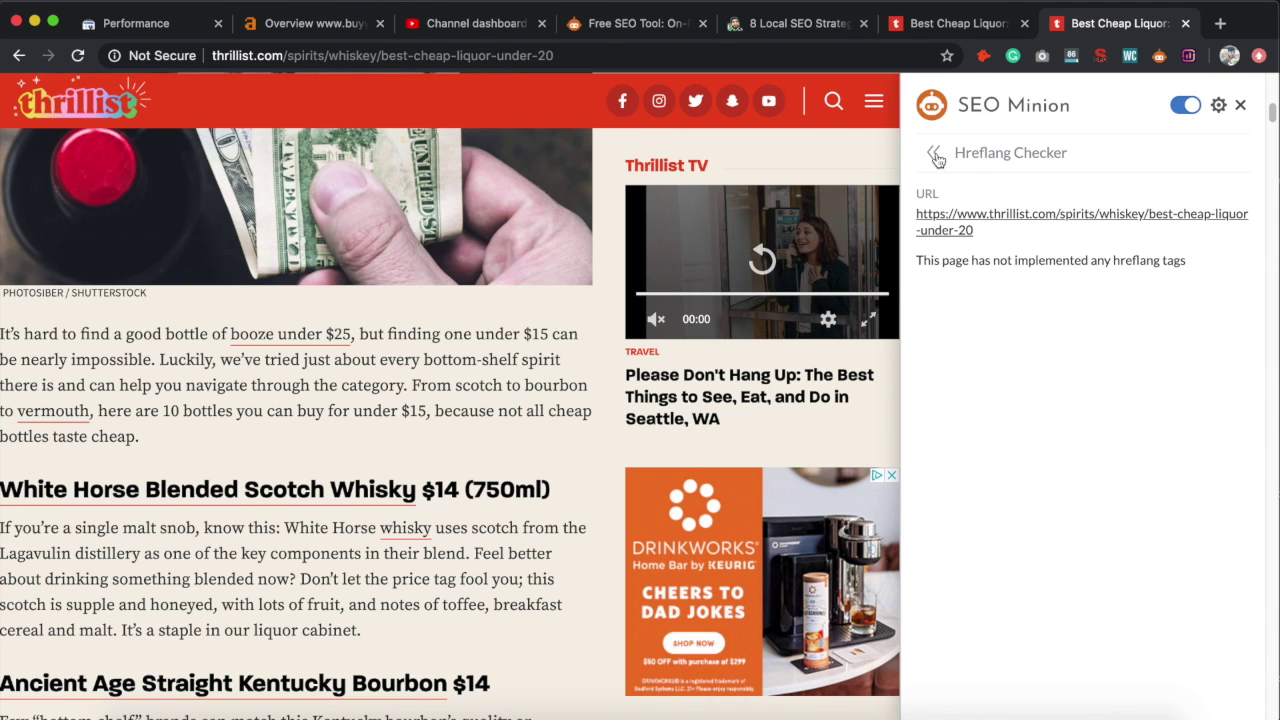
{"action": "left_click", "coordinate": [935, 155]}
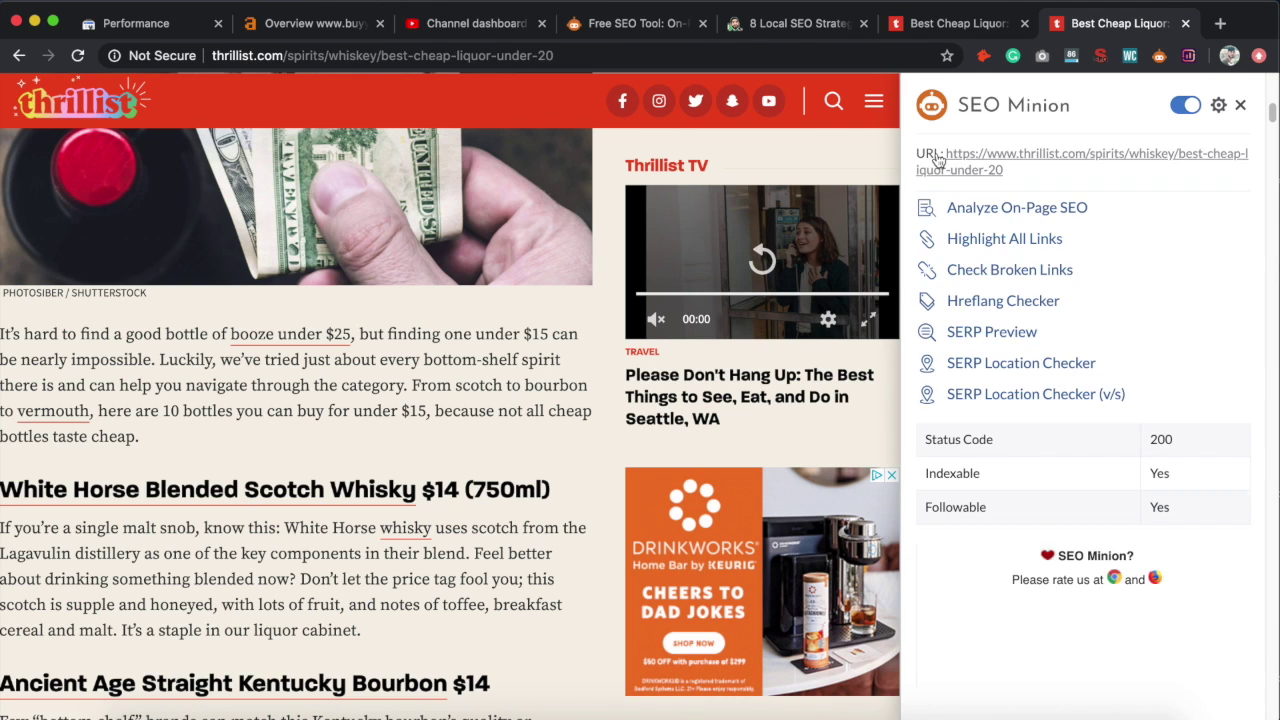
Use SERP Preview to show the article in Google's results for the search query "Best cheap liquor".
{"action": "left_click", "coordinate": [972, 334]}
{"action": "scroll", "coordinate": [1065, 425], "scroll_direction": "down", "scroll_amount": 2}
{"action": "scroll", "coordinate": [1065, 425], "scroll_direction": "up", "scroll_amount": 1}
{"action": "scroll", "coordinate": [1115, 345], "scroll_direction": "up", "scroll_amount": 2}
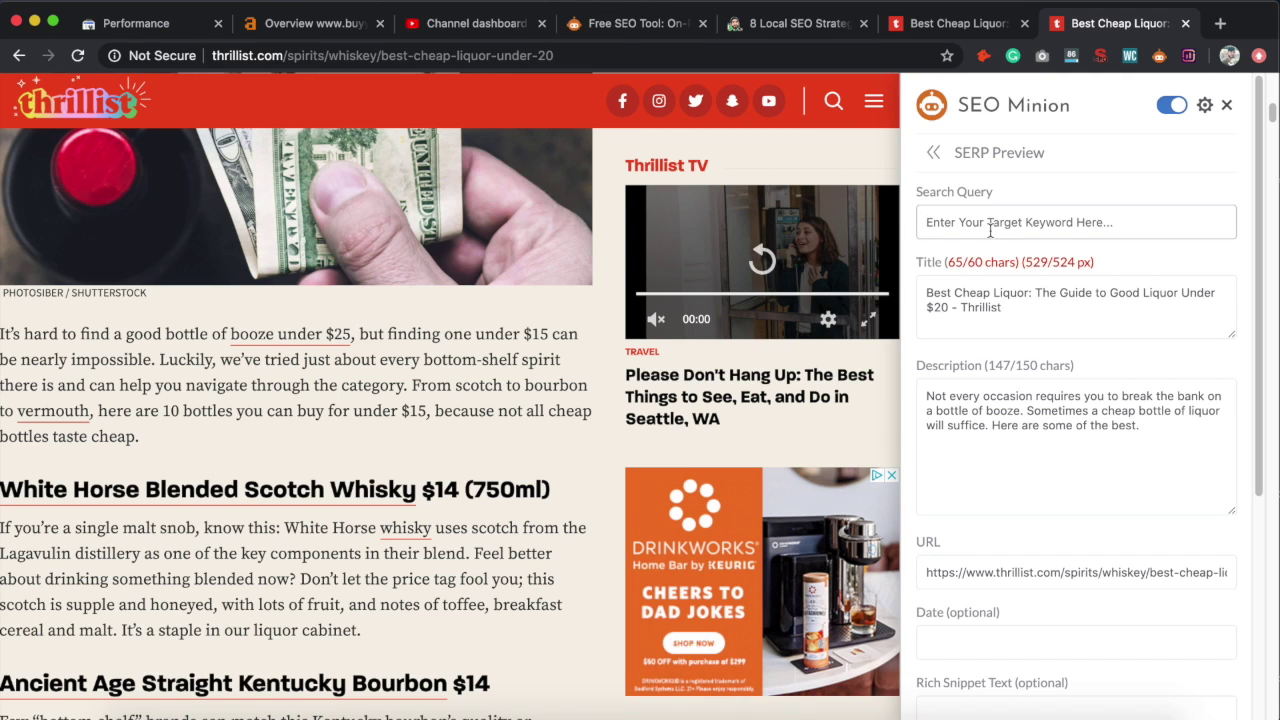
{"action": "type", "text": "Best chea"}
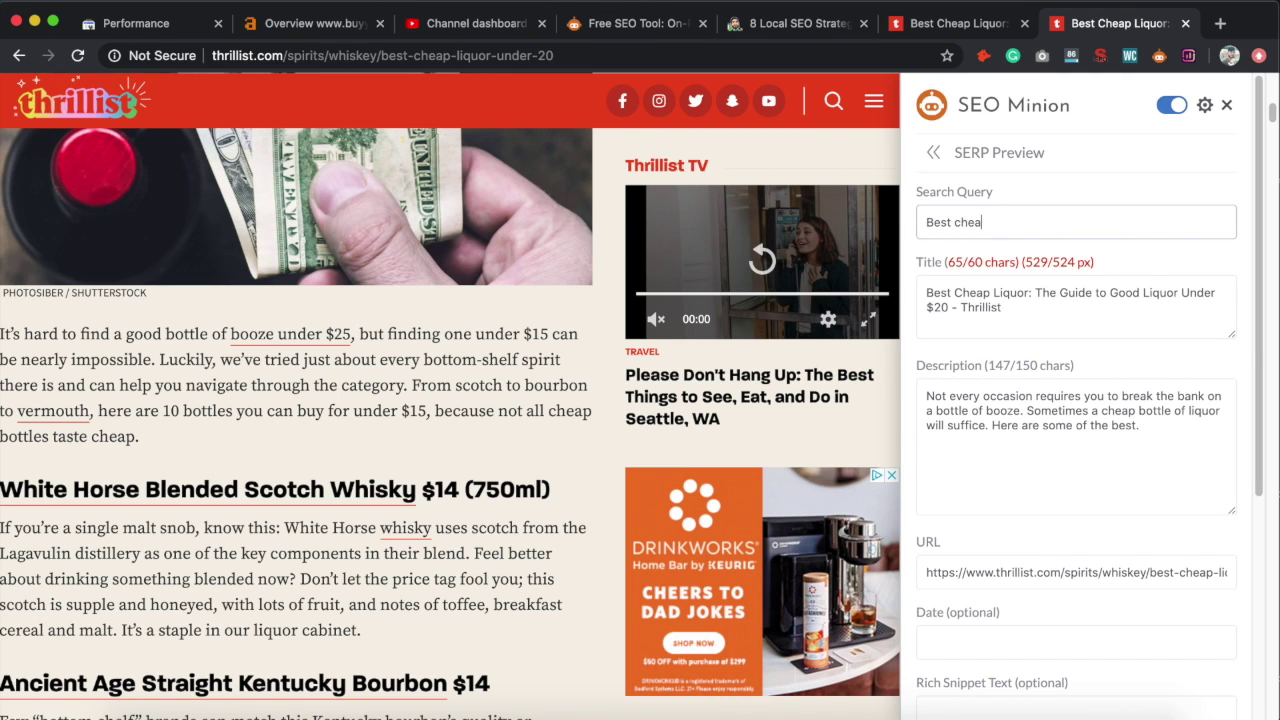
{"action": "type", "text": "p liquor"}
{"action": "scroll", "coordinate": [1080, 620], "scroll_direction": "down", "scroll_amount": 5}
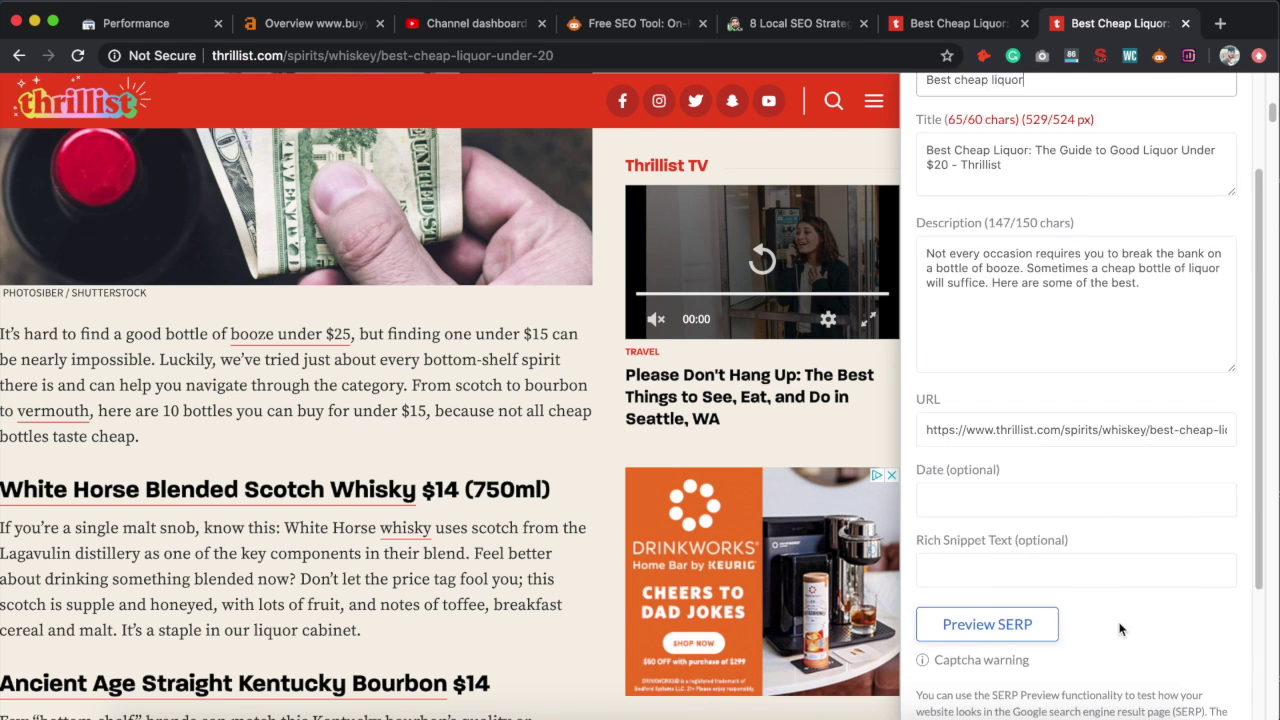
{"action": "left_click", "coordinate": [952, 514]}
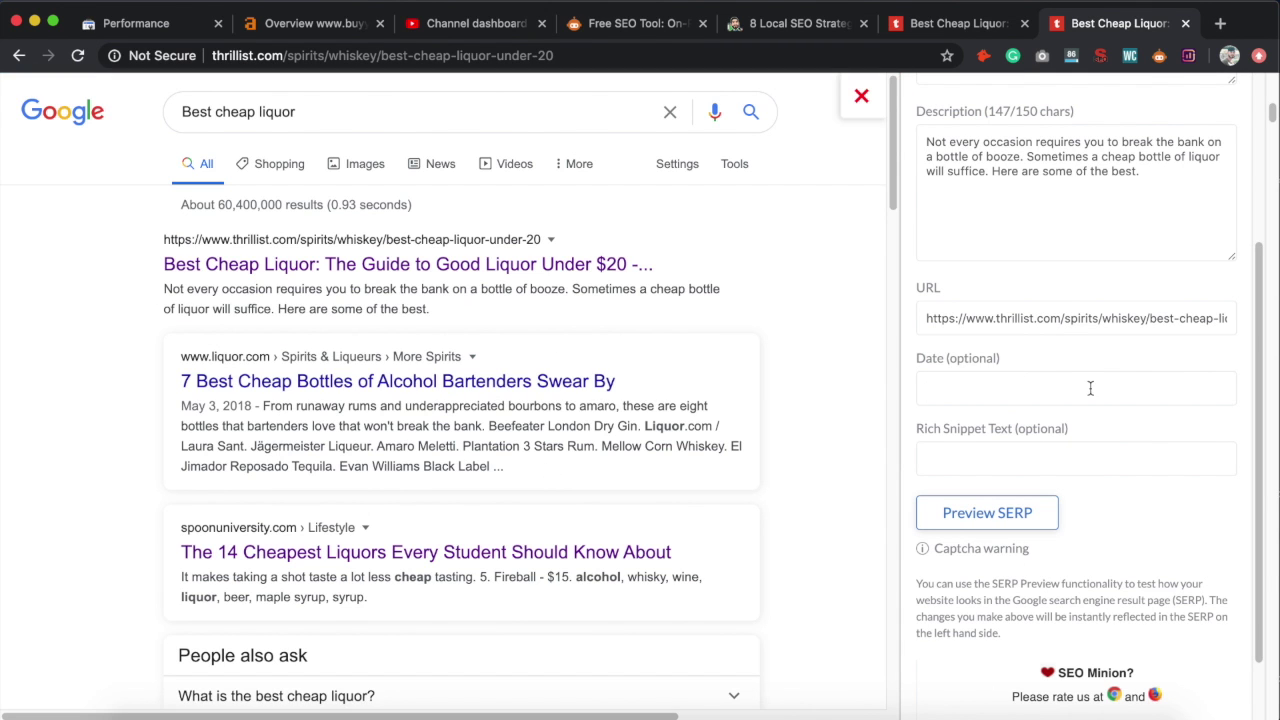
Leave the SERP preview and open the SERP Location Checker.
{"action": "scroll", "coordinate": [1090, 388], "scroll_direction": "up", "scroll_amount": 5}
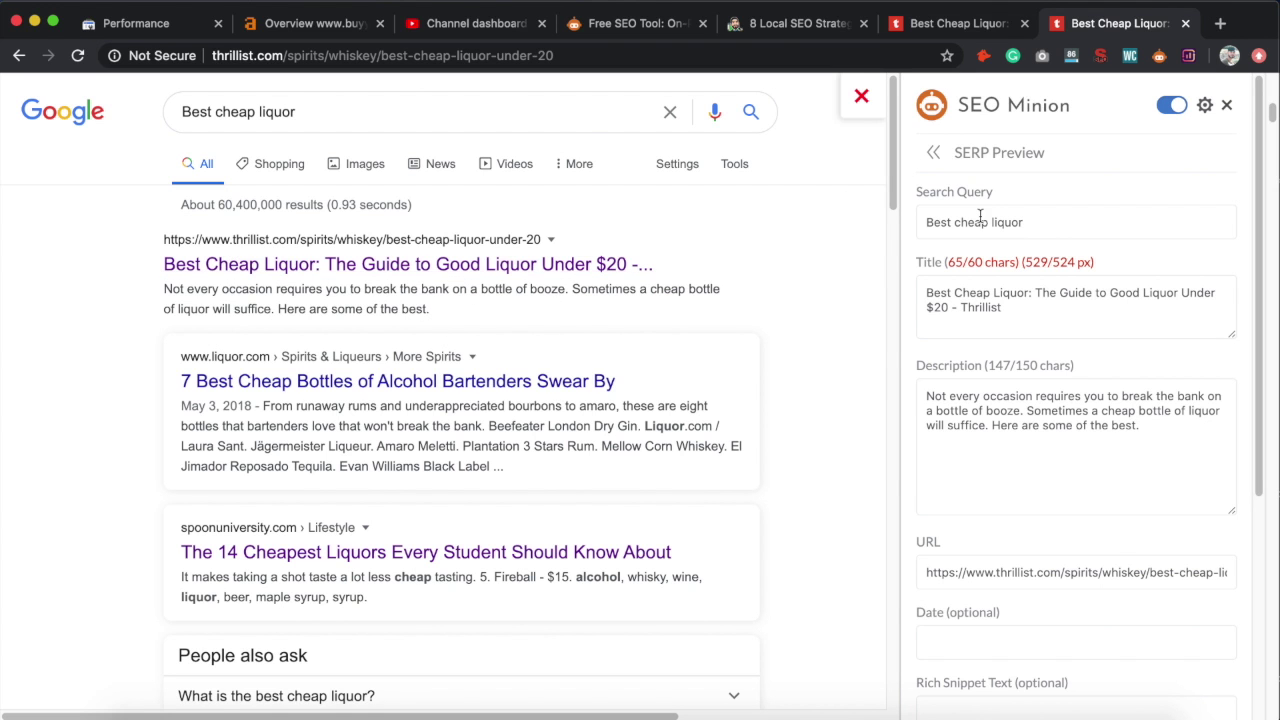
{"action": "left_click", "coordinate": [934, 154]}
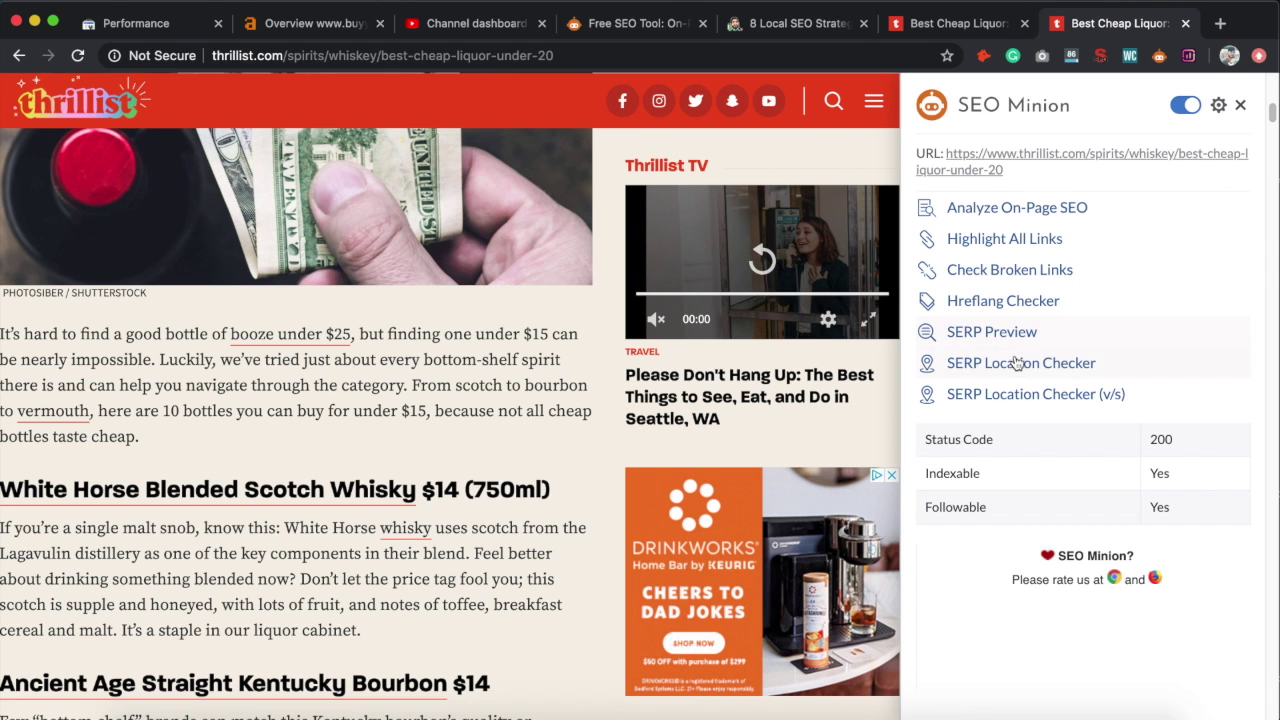
{"action": "left_click", "coordinate": [1014, 367]}
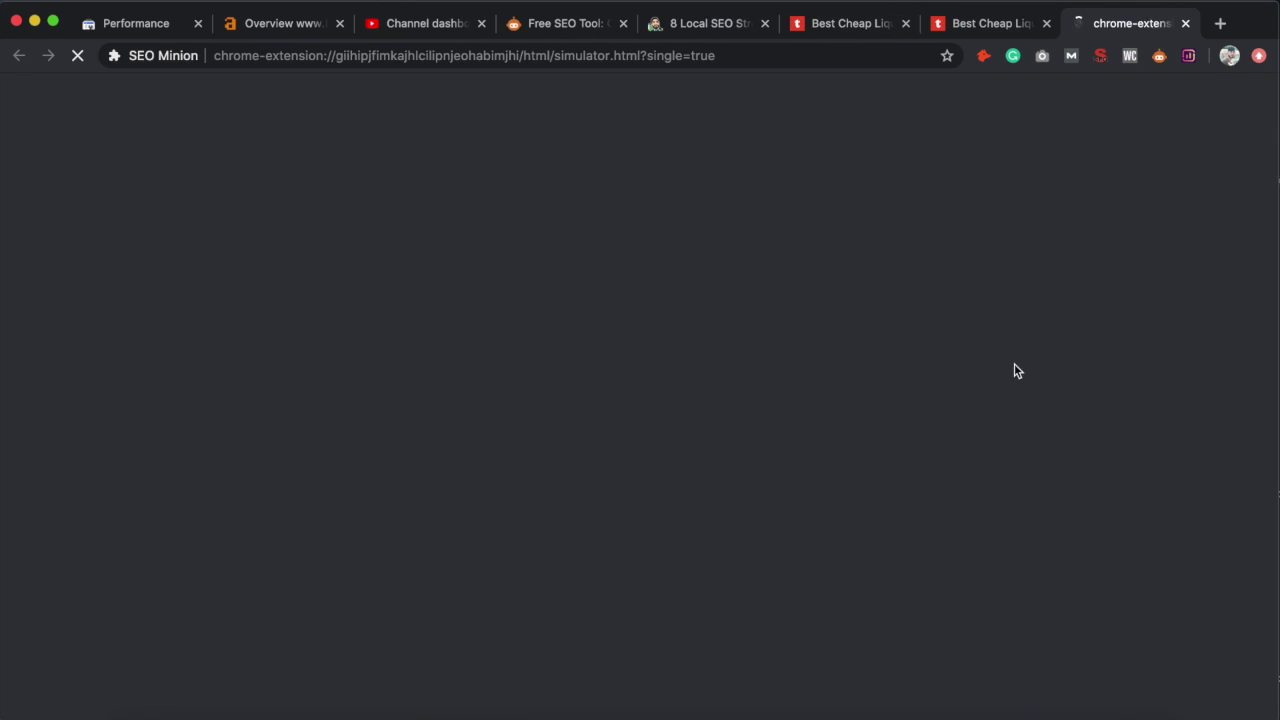
Run the location check for "cheap liquor that gets you drunk" in United Kingdom and look through the ranked results.
{"action": "left_click", "coordinate": [441, 643]}
{"action": "type", "text": "cheap liquor that gets you drunk"}
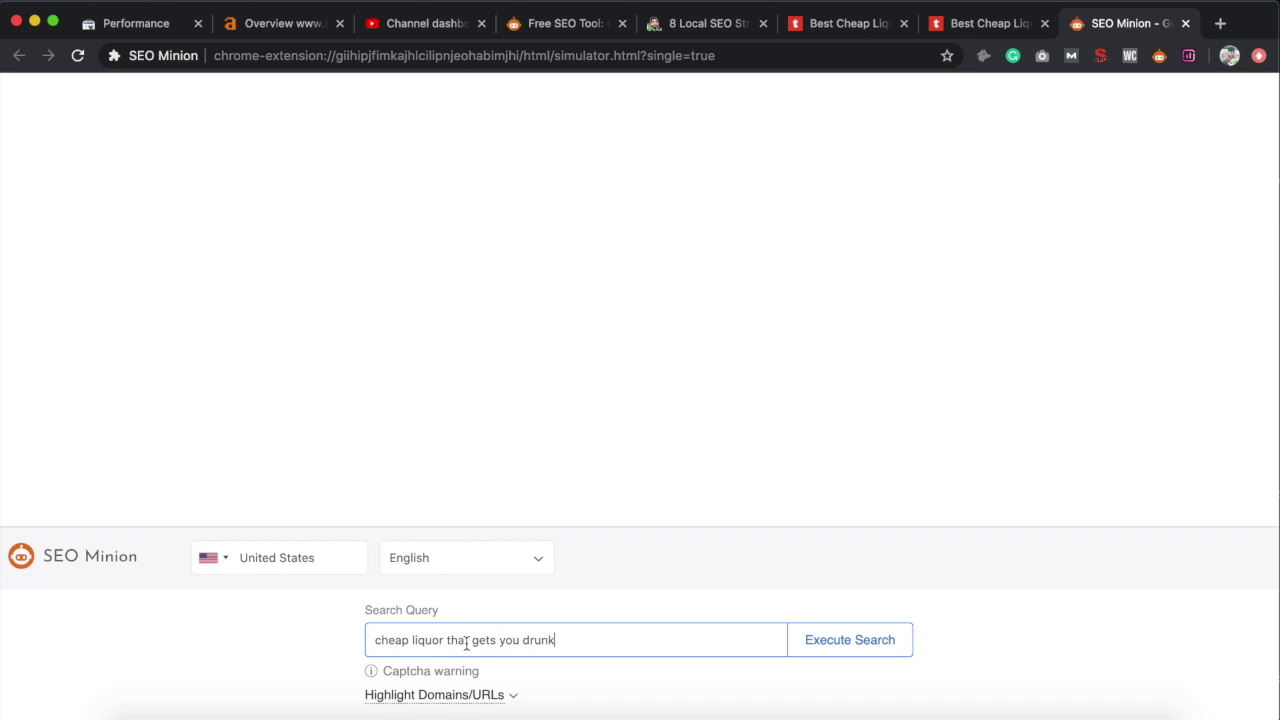
{"action": "left_click", "coordinate": [215, 566]}
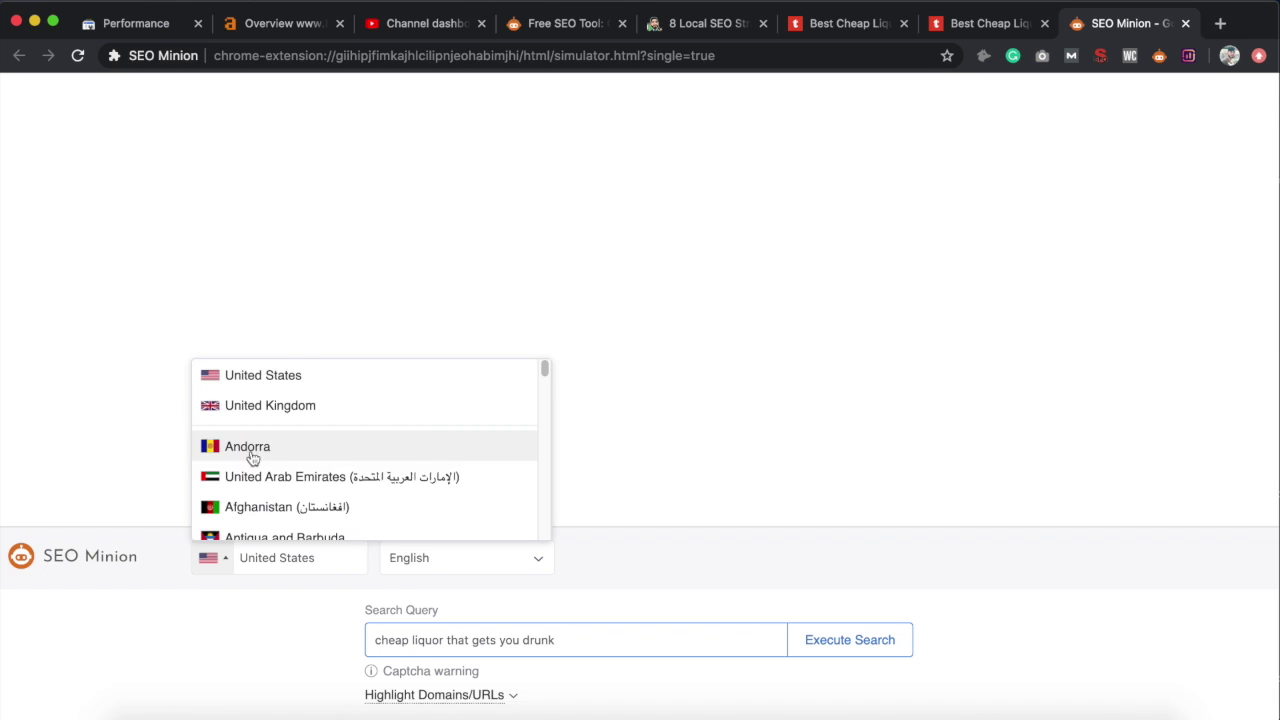
{"action": "scroll", "coordinate": [252, 455], "scroll_direction": "down", "scroll_amount": 15}
{"action": "scroll", "coordinate": [252, 460], "scroll_direction": "up", "scroll_amount": 15}
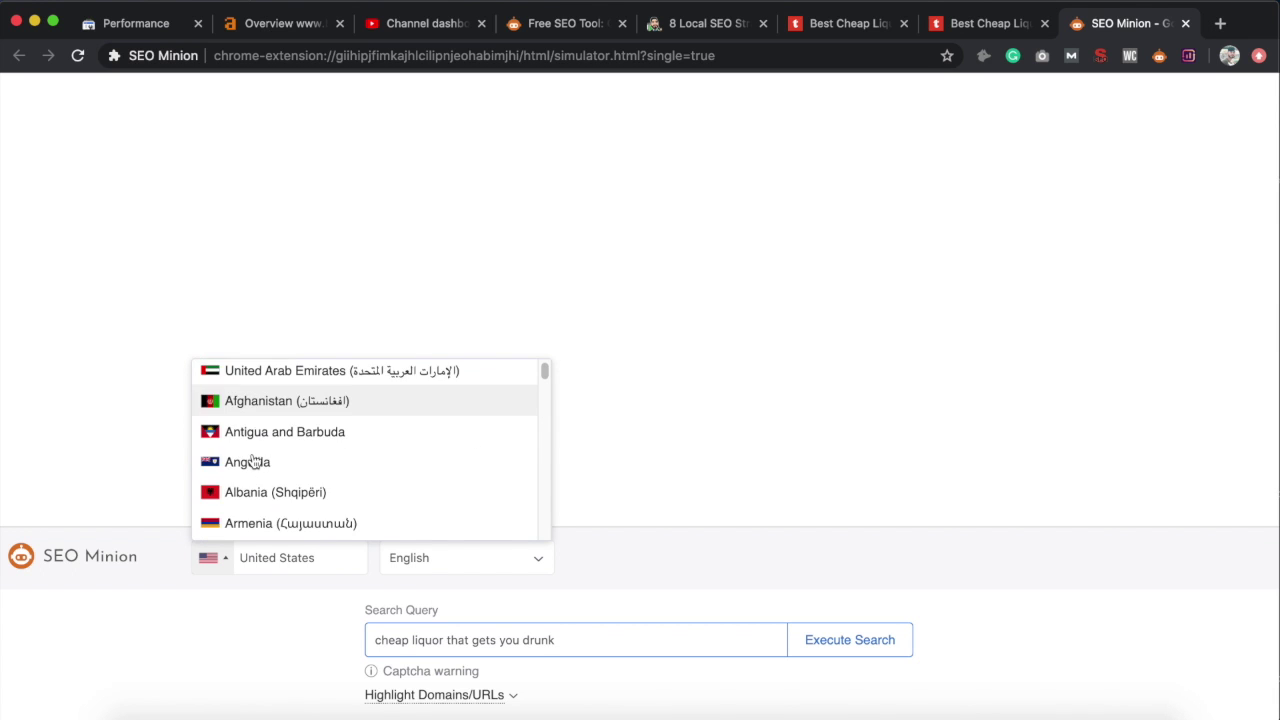
{"action": "left_click", "coordinate": [266, 410]}
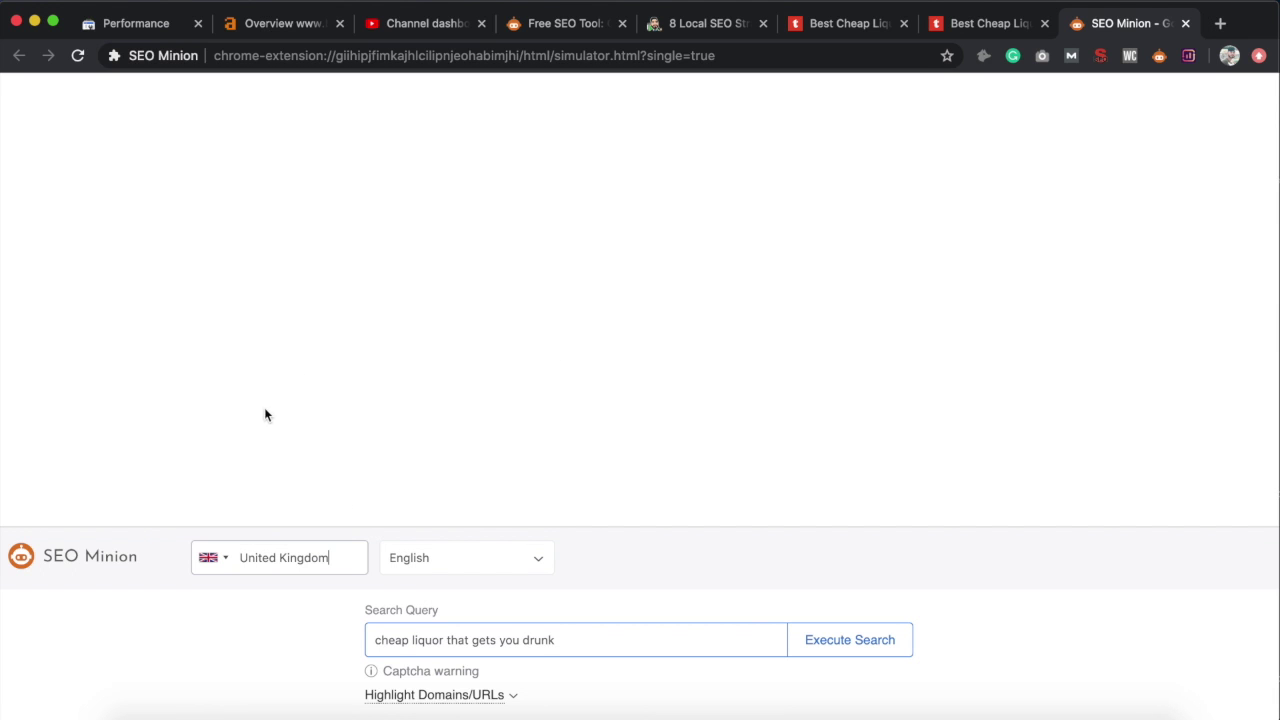
{"action": "left_click", "coordinate": [871, 658]}
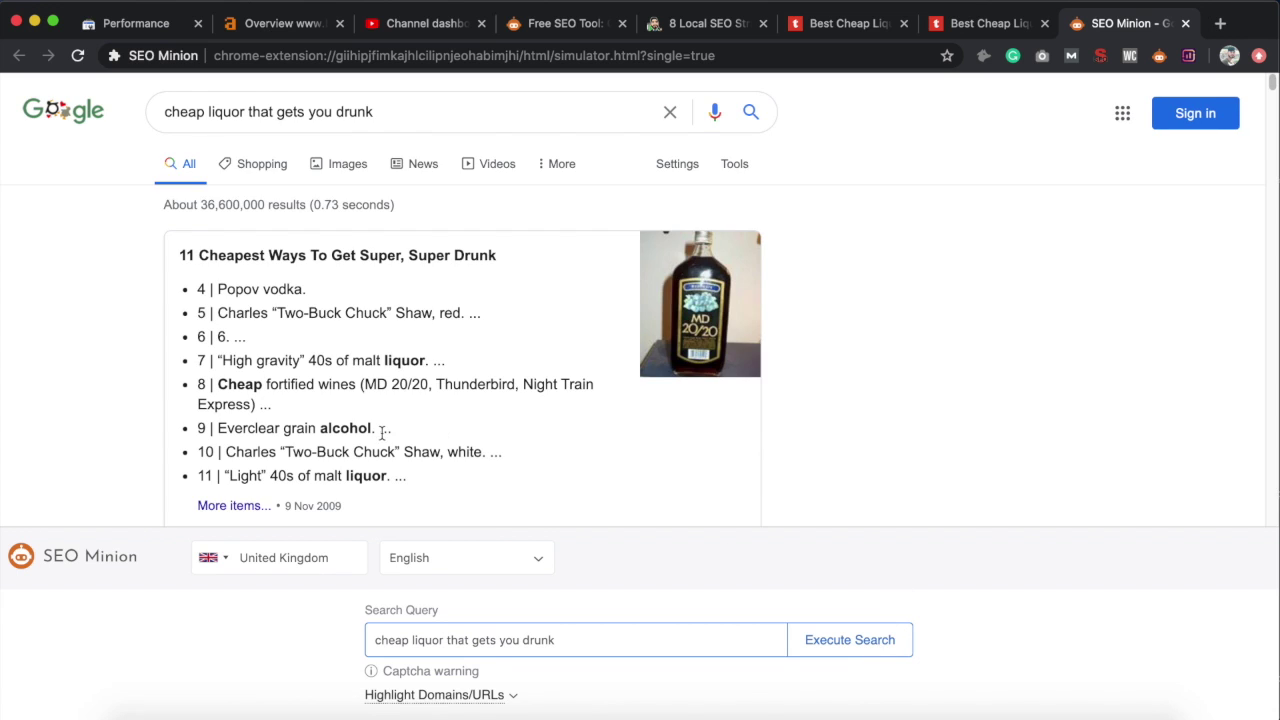
{"action": "scroll", "coordinate": [150, 425], "scroll_direction": "down", "scroll_amount": 15}
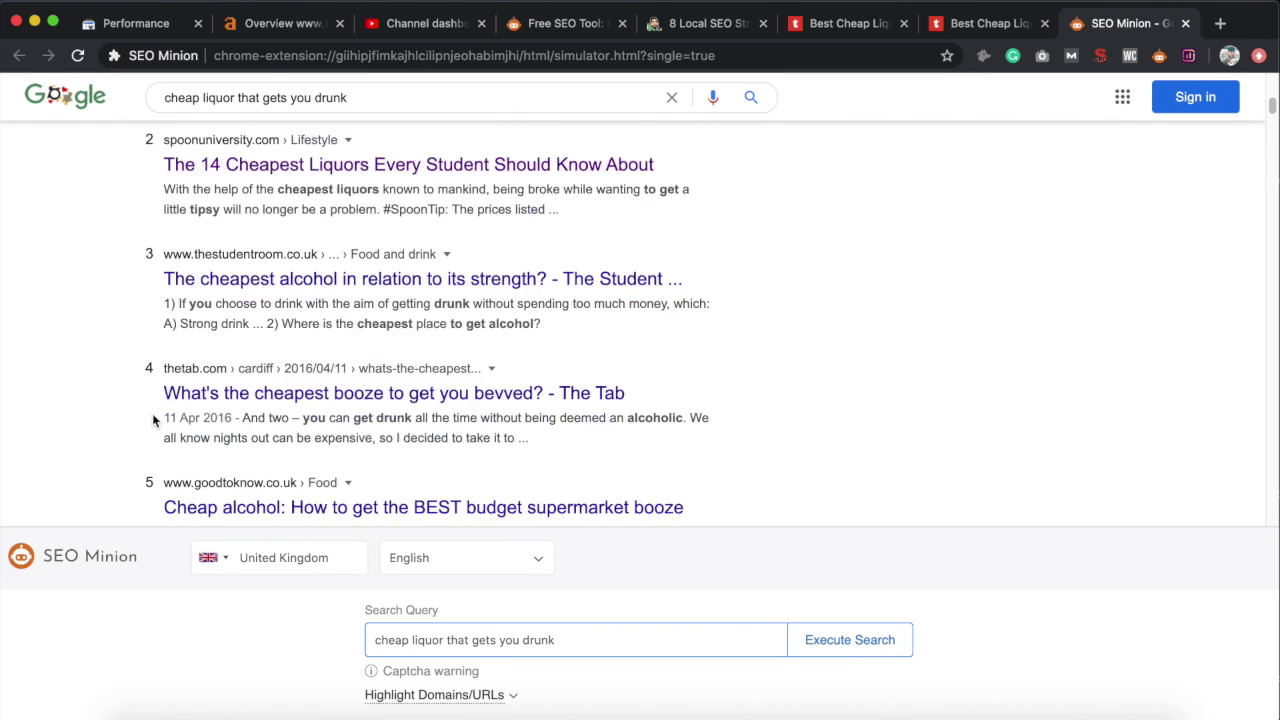
{"action": "scroll", "coordinate": [152, 413], "scroll_direction": "up", "scroll_amount": 15}
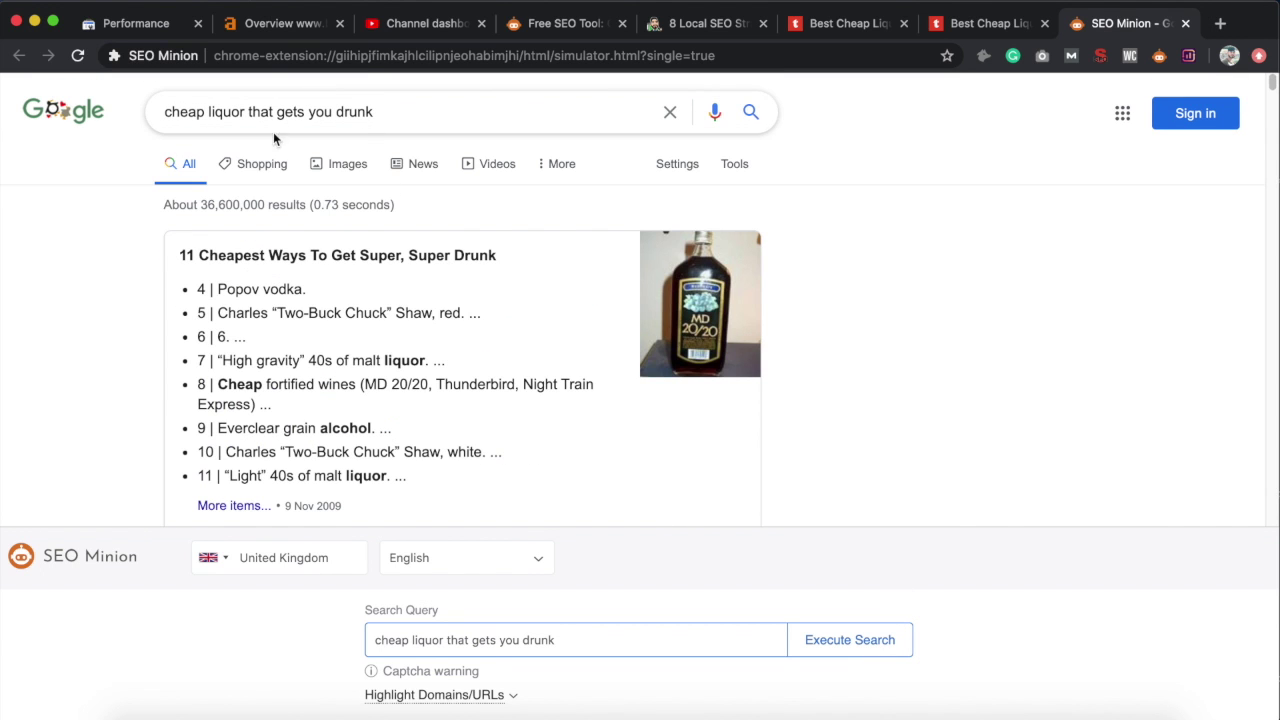
{"action": "scroll", "coordinate": [140, 420], "scroll_direction": "down", "scroll_amount": 4}
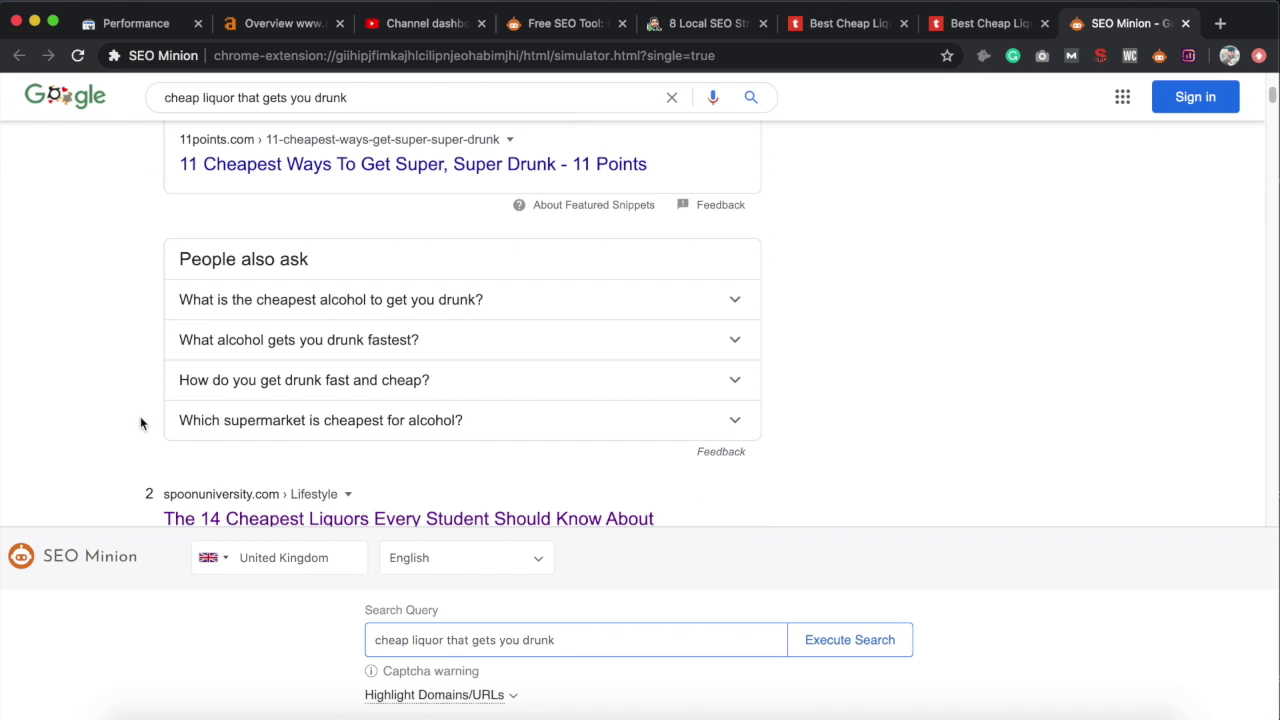
{"action": "scroll", "coordinate": [140, 416], "scroll_direction": "up", "scroll_amount": 5}
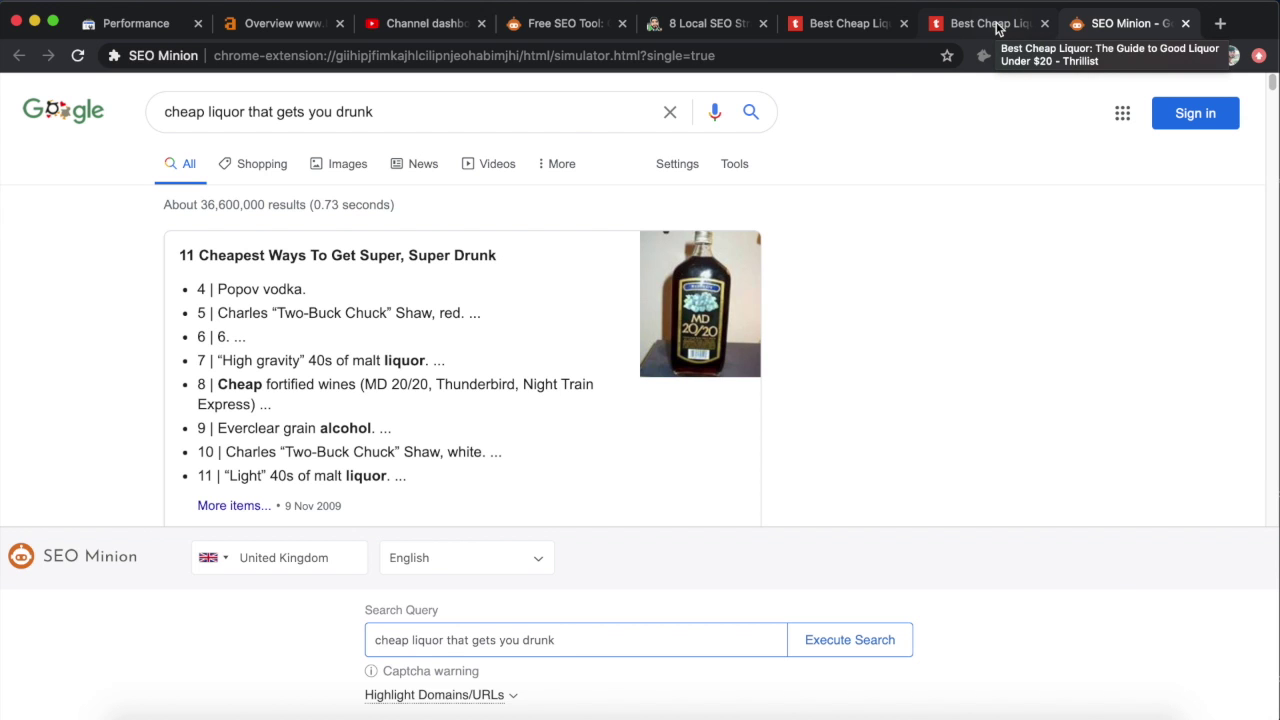
Close the single-location results and use SERP Location Checker (v/s) to compare "cheap liquor that gets you drunk" between United States and United Kingdom.
{"action": "key", "text": "super+w"}
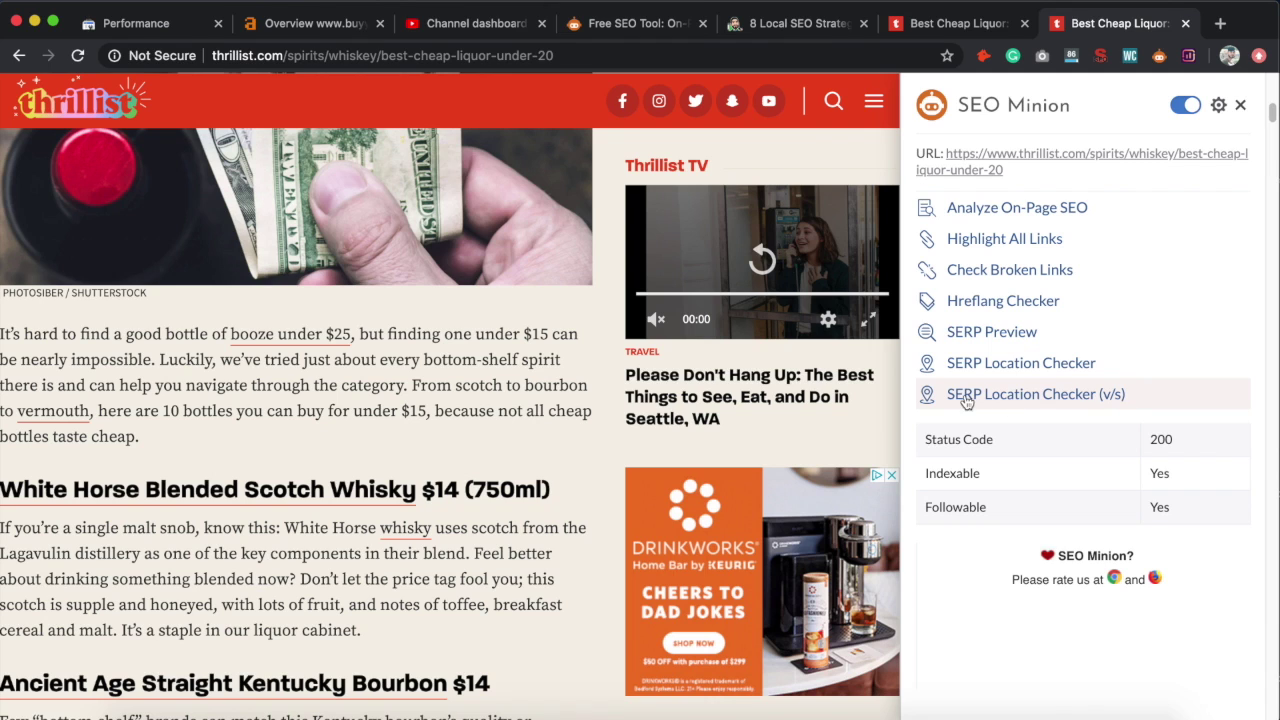
{"action": "left_click", "coordinate": [1040, 401]}
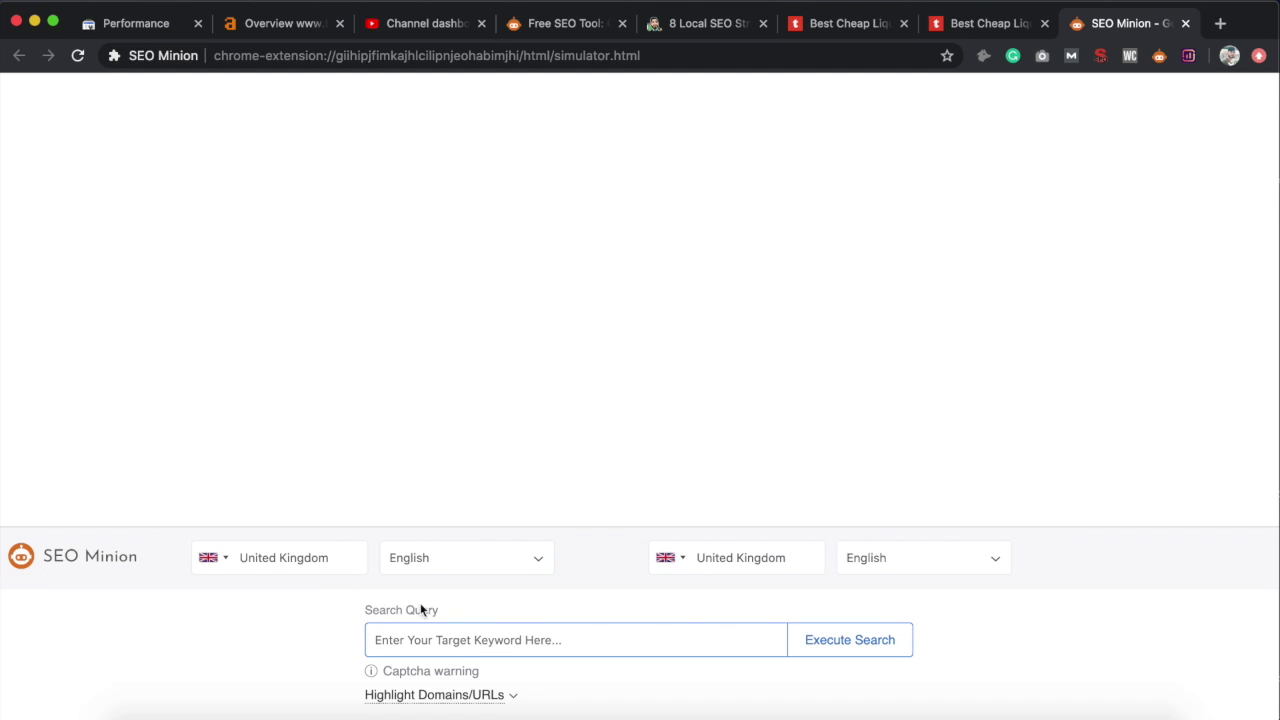
{"action": "type", "text": "cheap liquor that gets you drunk"}
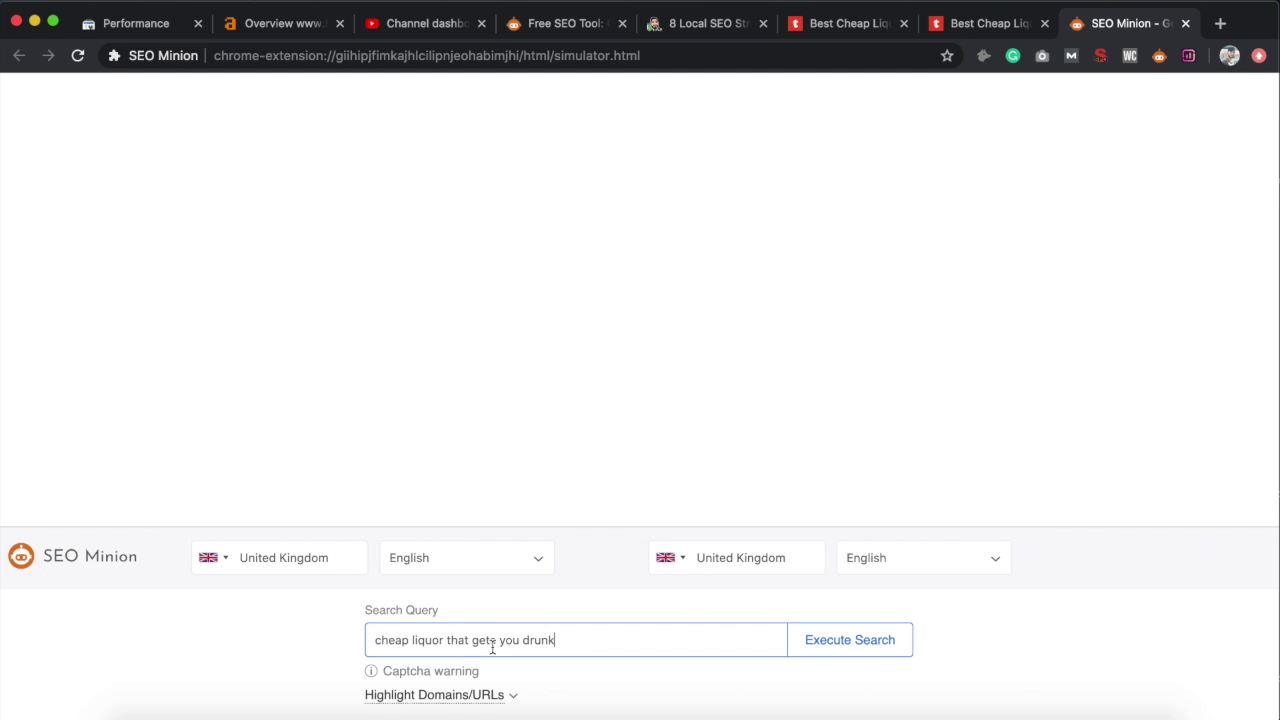
{"action": "left_click", "coordinate": [234, 566]}
{"action": "left_click", "coordinate": [200, 378]}
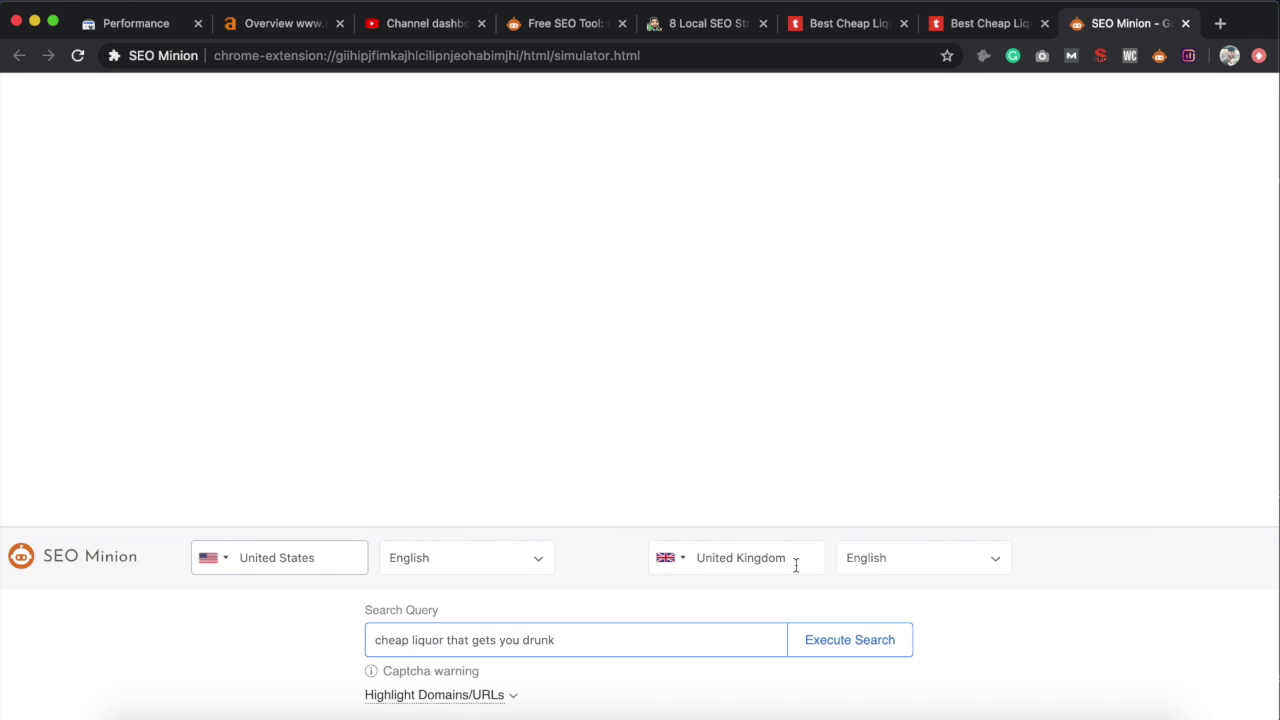
{"action": "left_click", "coordinate": [866, 654]}
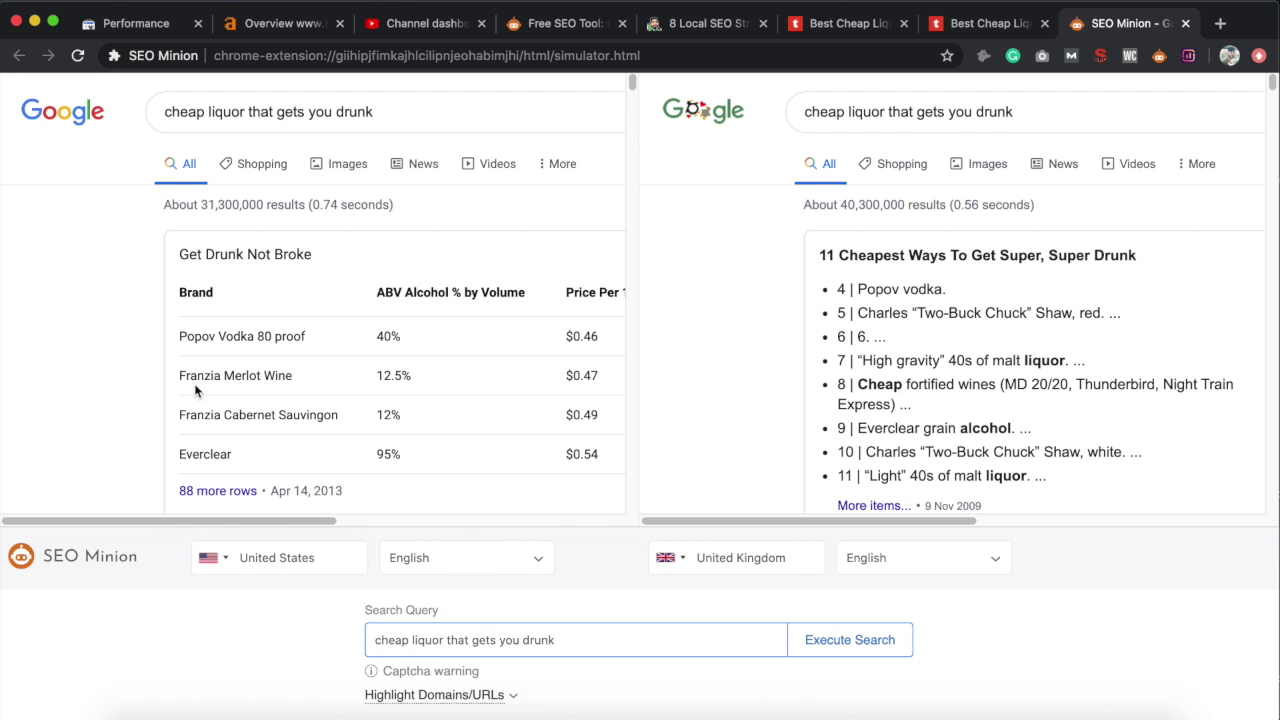
Compare the featured snippets, People also ask questions, ranked pages and video results between the two countries.
{"action": "scroll", "coordinate": [194, 383], "scroll_direction": "down", "scroll_amount": 5}
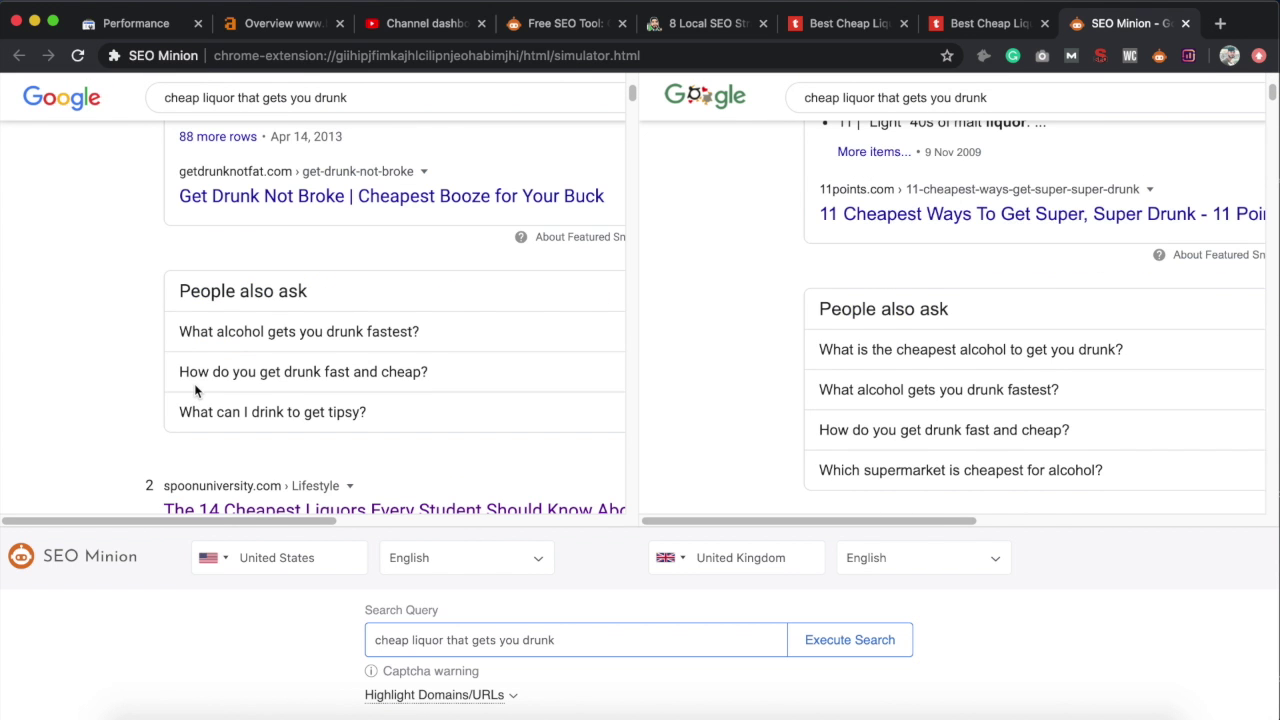
{"action": "scroll", "coordinate": [195, 390], "scroll_direction": "down", "scroll_amount": 3}
{"action": "scroll", "coordinate": [195, 390], "scroll_direction": "up", "scroll_amount": 2}
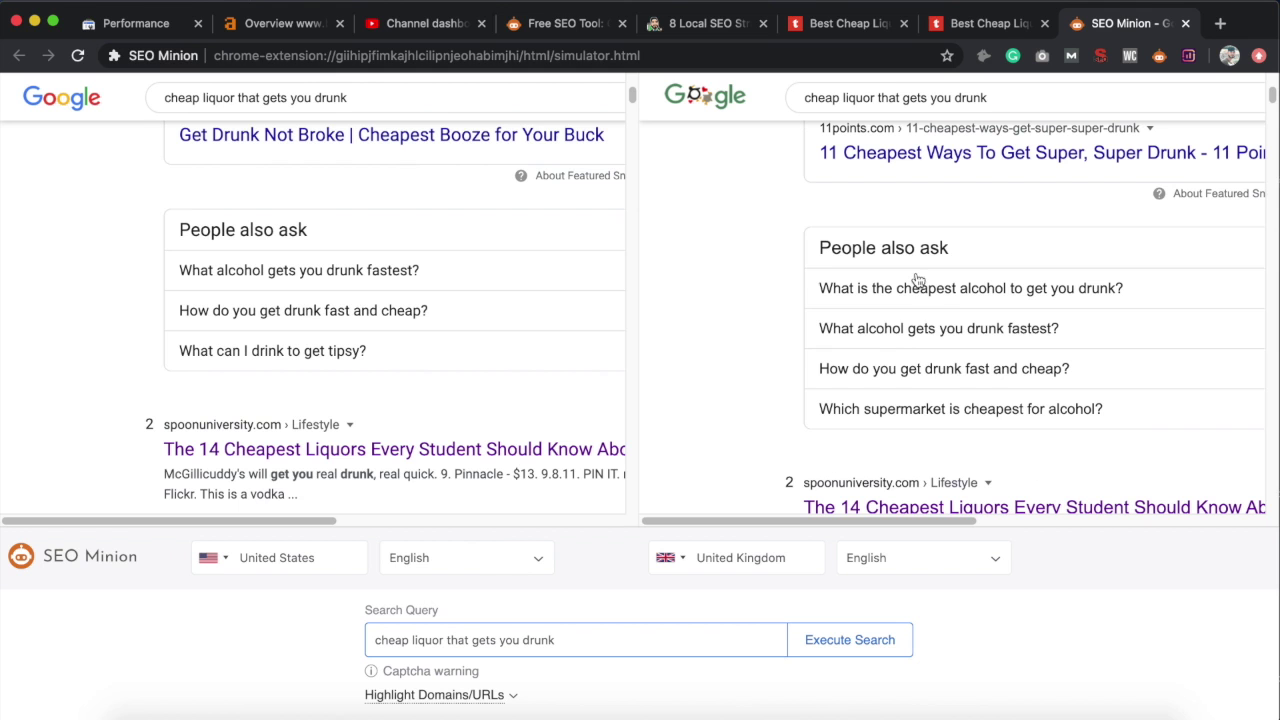
{"action": "scroll", "coordinate": [718, 395], "scroll_direction": "down", "scroll_amount": 3}
{"action": "scroll", "coordinate": [718, 397], "scroll_direction": "down", "scroll_amount": 4}
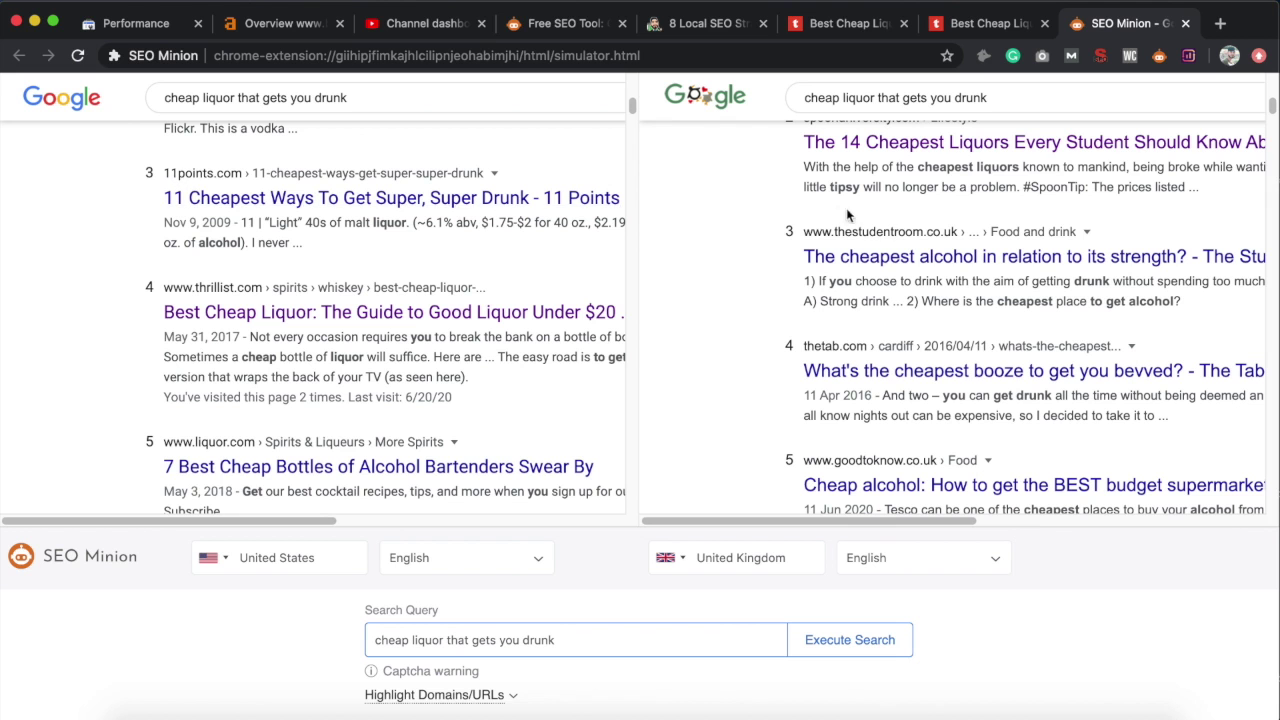
{"action": "scroll", "coordinate": [605, 322], "scroll_direction": "down", "scroll_amount": 7}
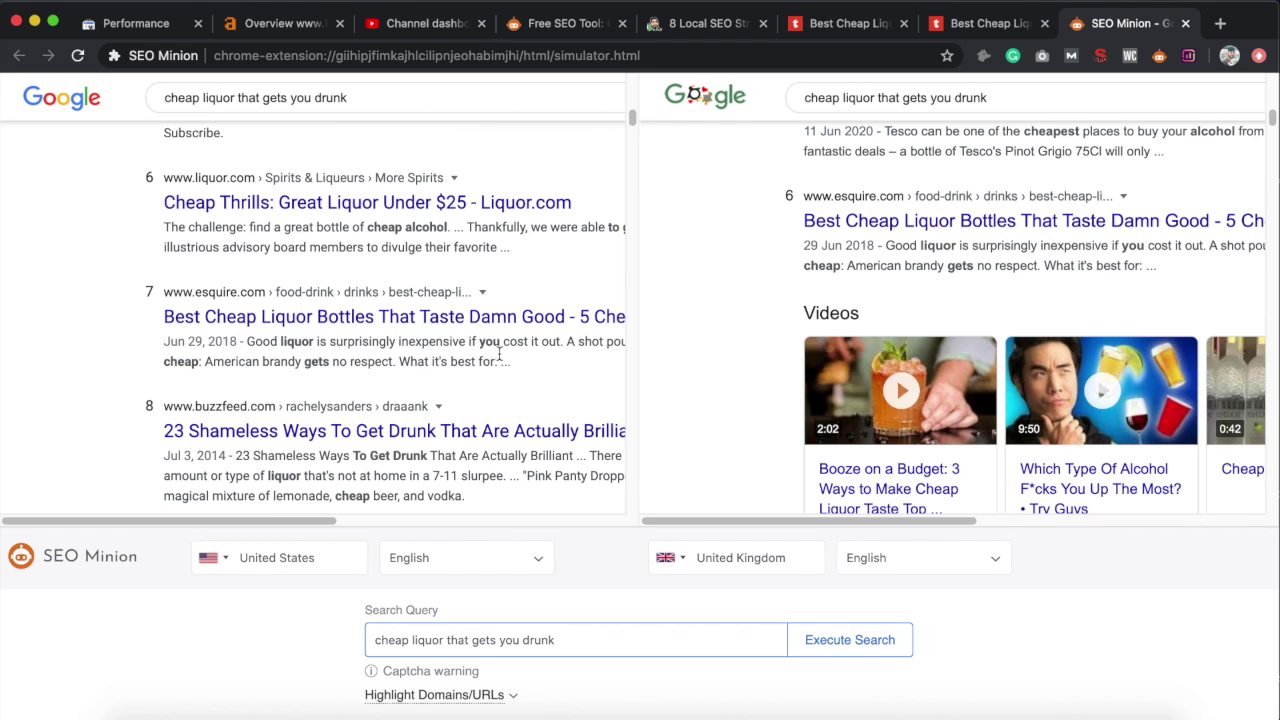
{"action": "scroll", "coordinate": [971, 414], "scroll_direction": "down", "scroll_amount": 4}
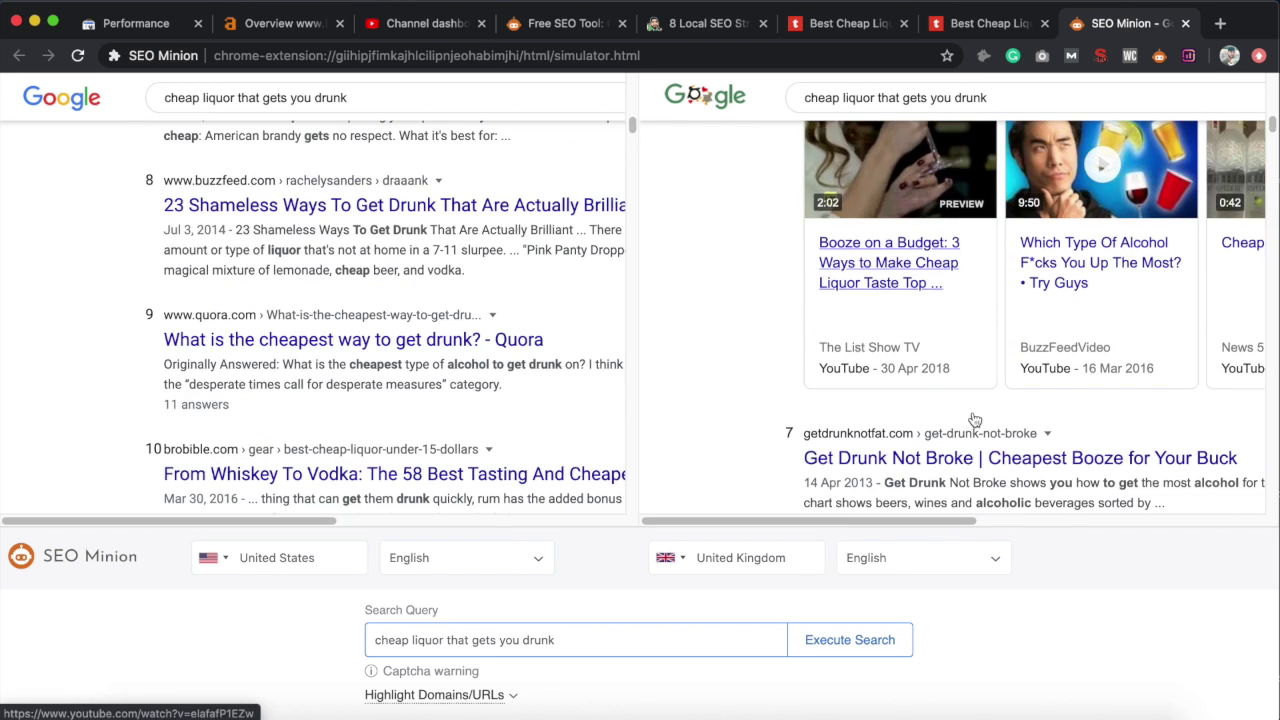
{"action": "scroll", "coordinate": [960, 380], "scroll_direction": "up", "scroll_amount": 6}
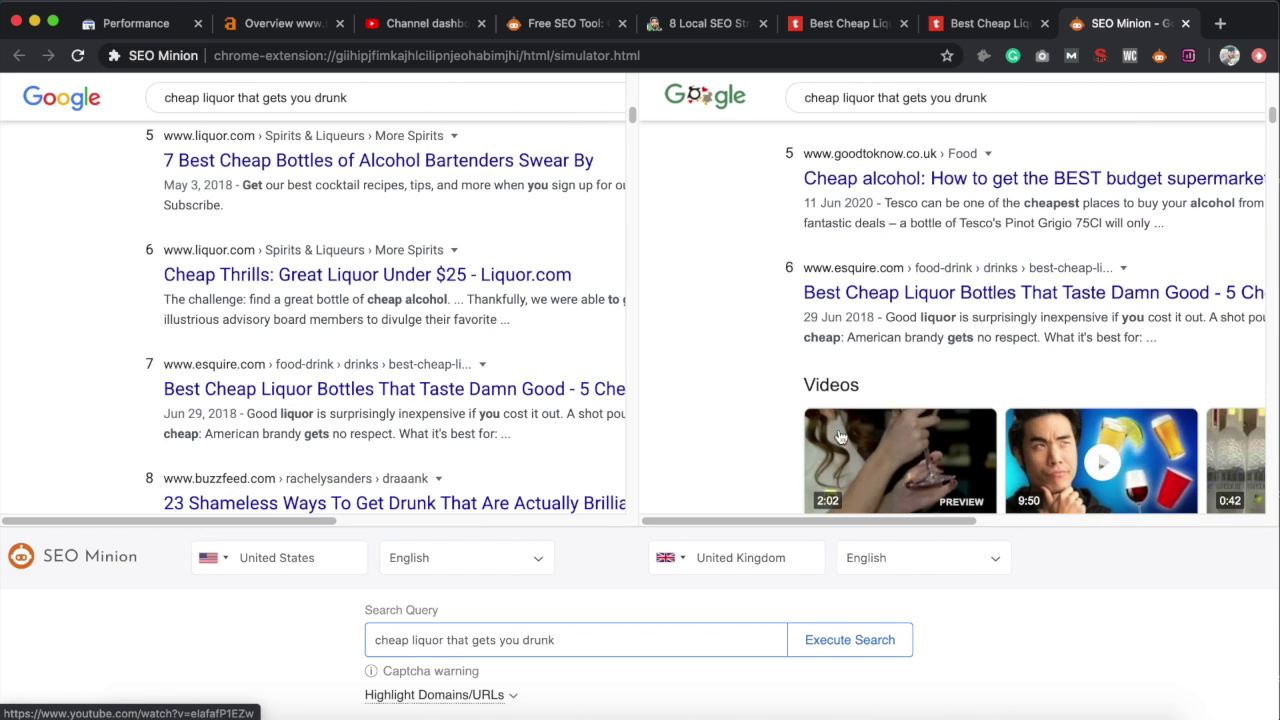
{"action": "scroll", "coordinate": [298, 388], "scroll_direction": "down", "scroll_amount": 5}
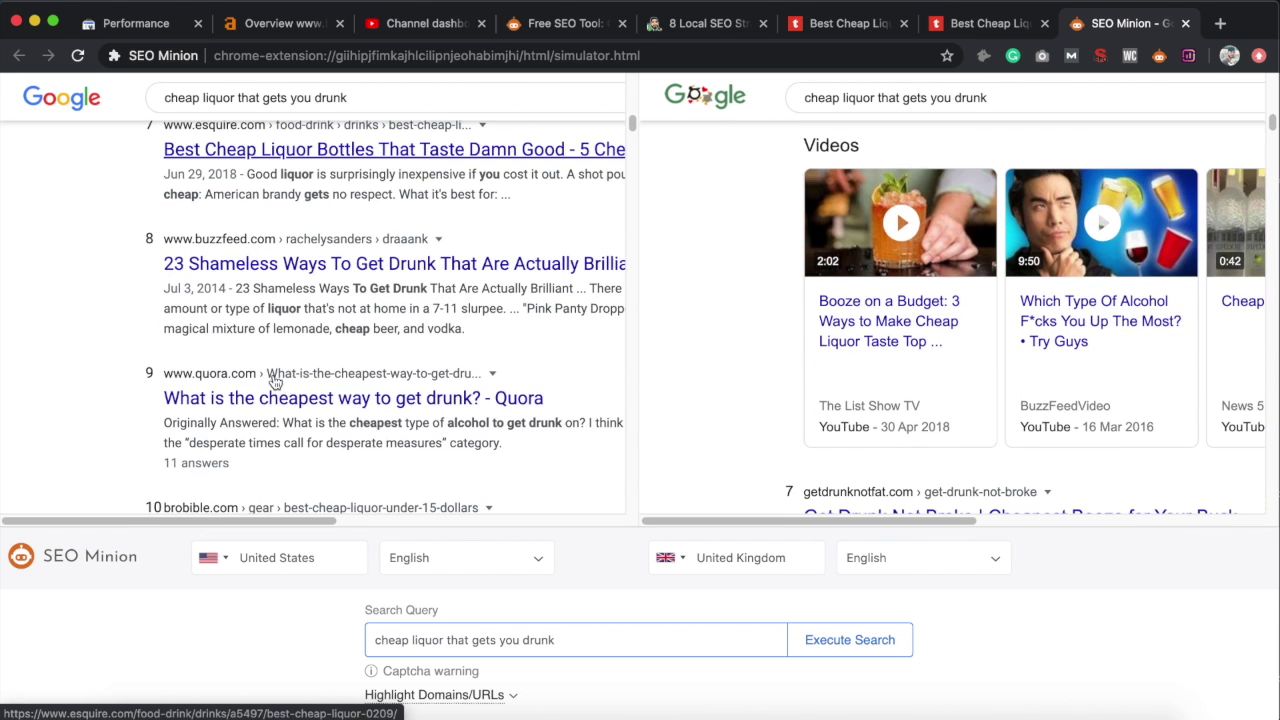
{"action": "scroll", "coordinate": [721, 412], "scroll_direction": "up", "scroll_amount": 3}
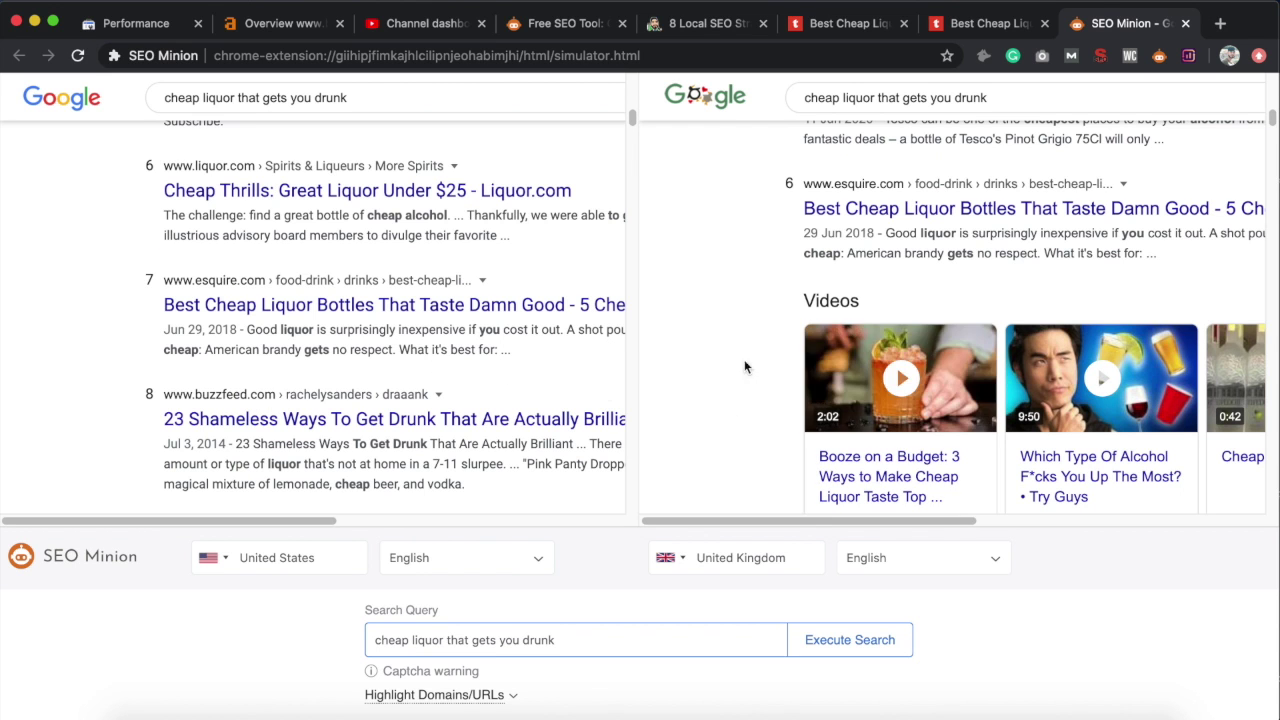
{"action": "scroll", "coordinate": [767, 363], "scroll_direction": "up", "scroll_amount": 5}
{"action": "scroll", "coordinate": [767, 363], "scroll_direction": "up", "scroll_amount": 5}
{"action": "scroll", "coordinate": [767, 363], "scroll_direction": "up", "scroll_amount": 8}
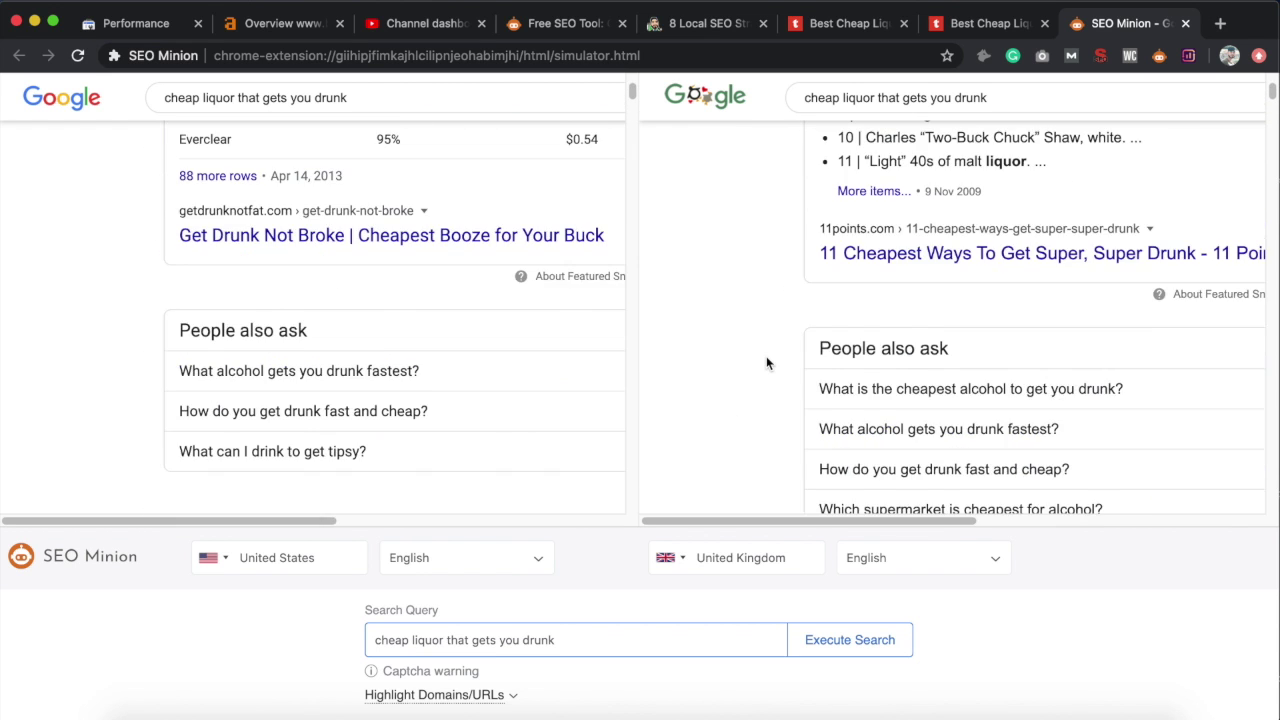
{"action": "scroll", "coordinate": [767, 363], "scroll_direction": "up", "scroll_amount": 1}
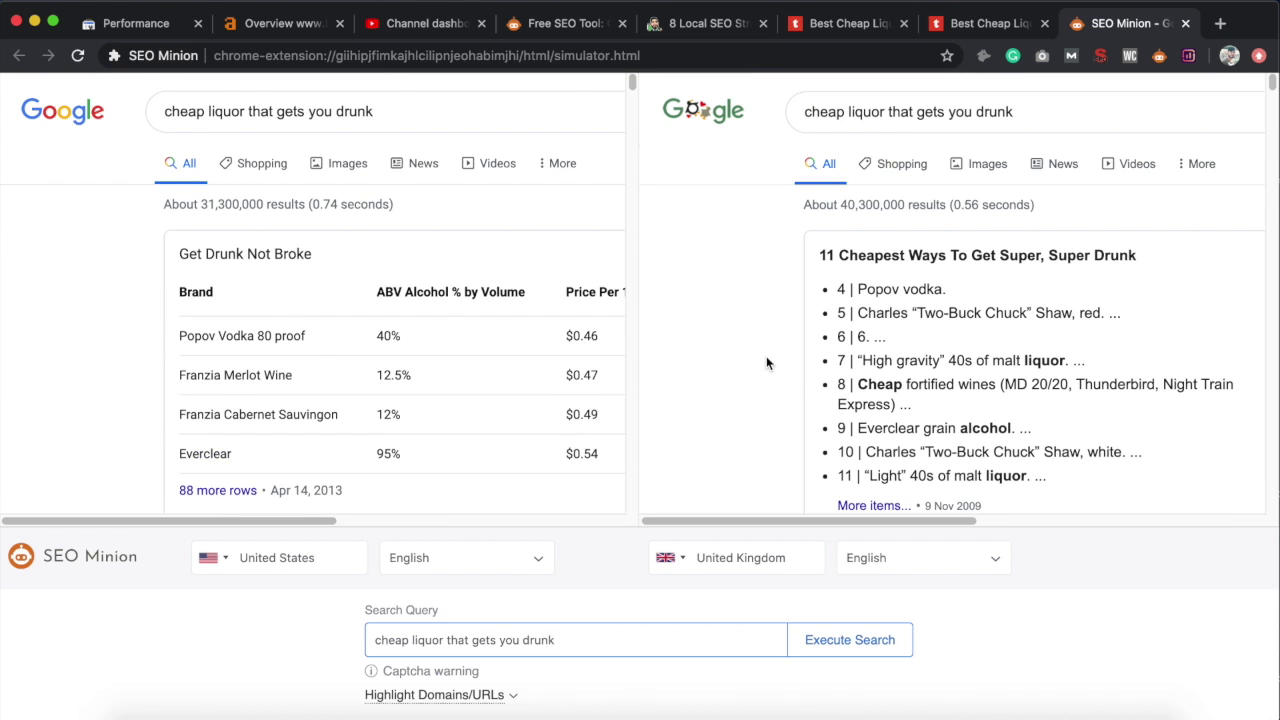
{"action": "scroll", "coordinate": [766, 363], "scroll_direction": "down", "scroll_amount": 8}
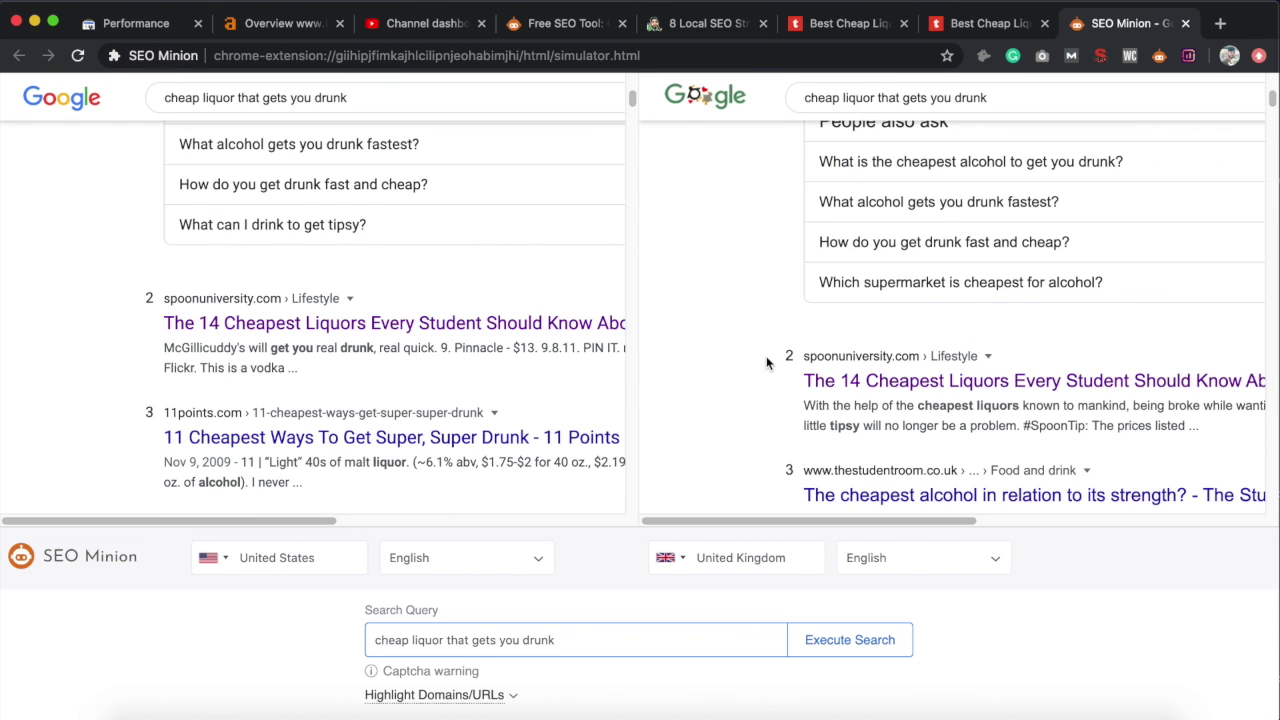
{"action": "scroll", "coordinate": [766, 356], "scroll_direction": "down", "scroll_amount": 1}
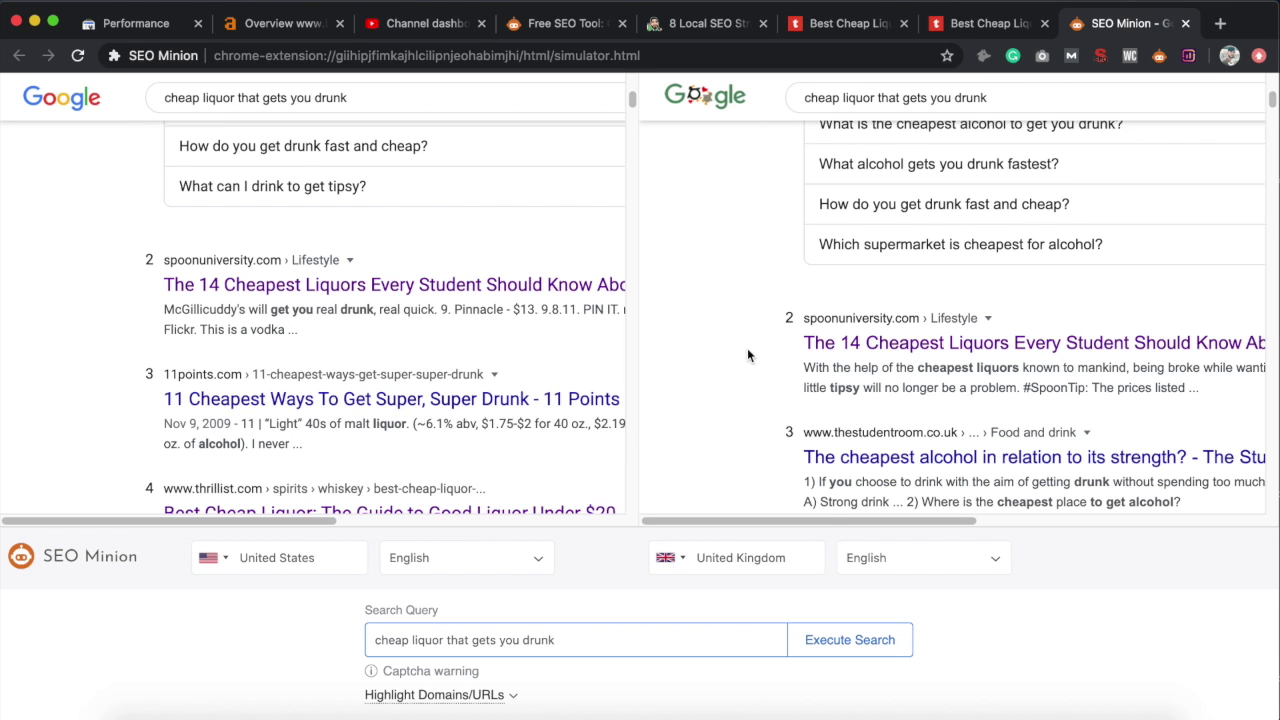
{"action": "scroll", "coordinate": [747, 355], "scroll_direction": "up", "scroll_amount": 5}
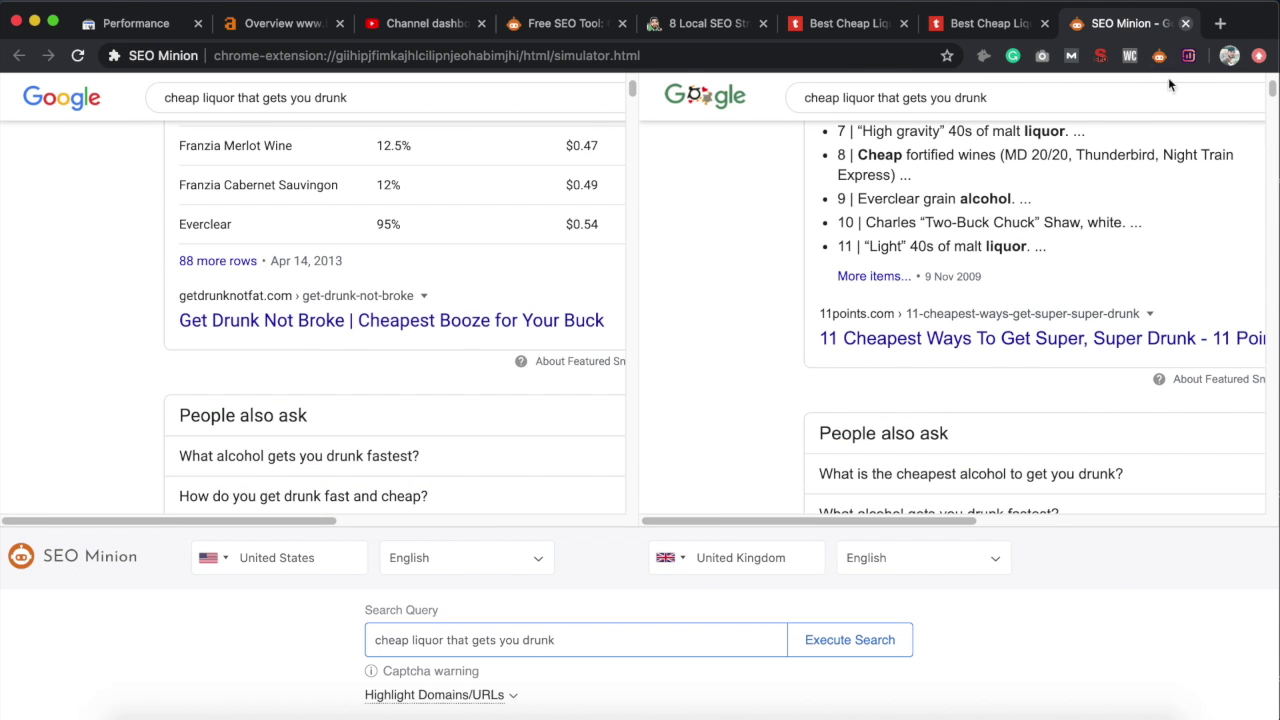
Close the location comparison and search Google for "cheap liquor that gets you drunk" in a new tab.
{"action": "key", "text": "super+w"}
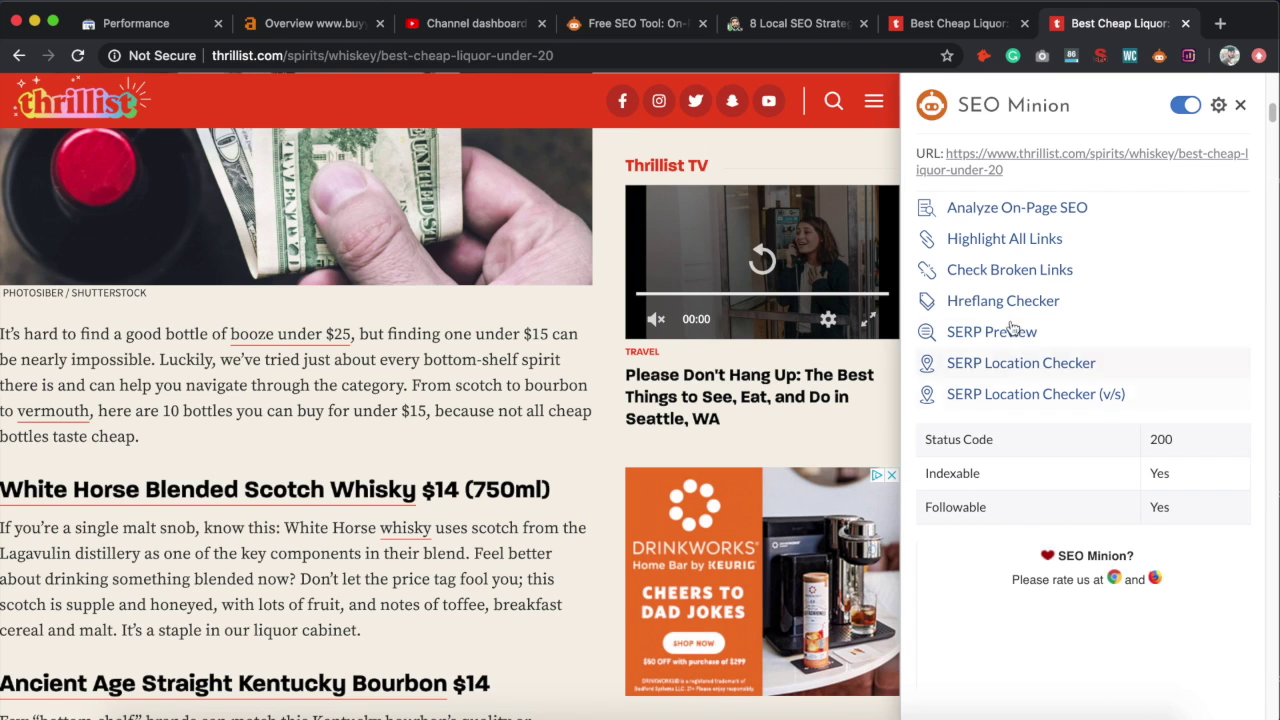
{"action": "left_click", "coordinate": [1221, 23]}
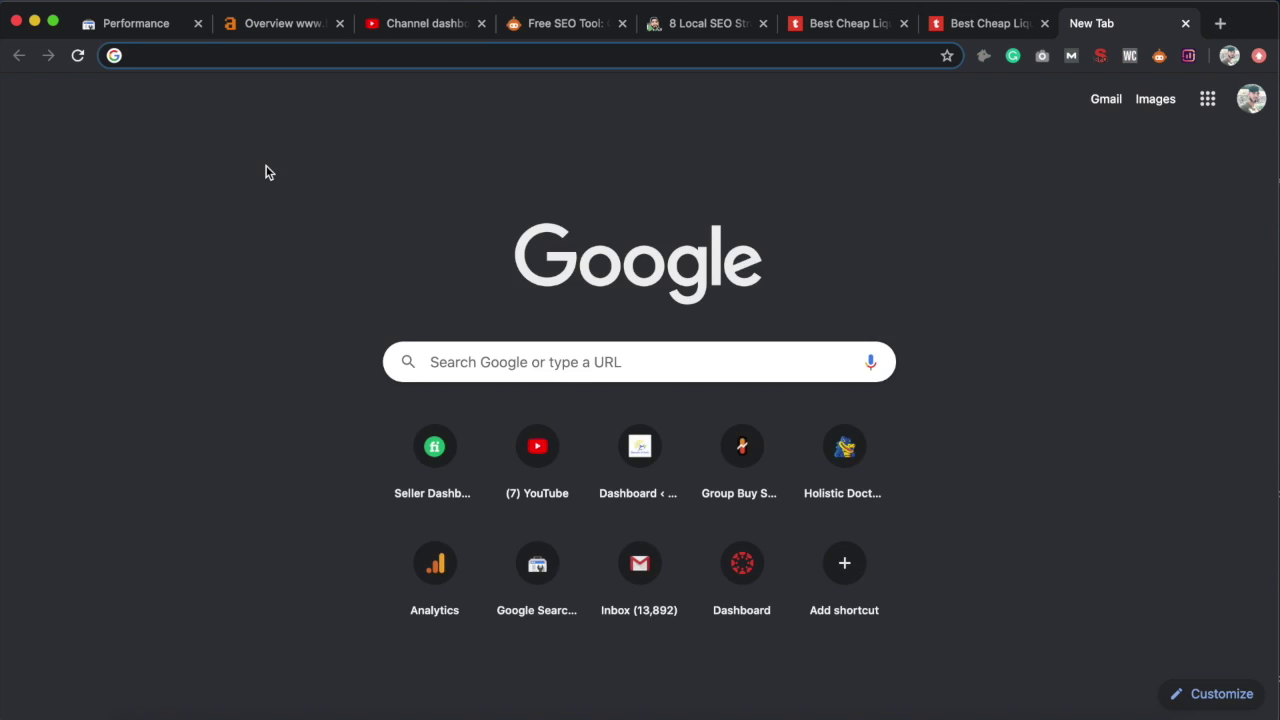
{"action": "type", "text": "cheap liquor that gets you drunk"}
{"action": "key", "text": "Return"}
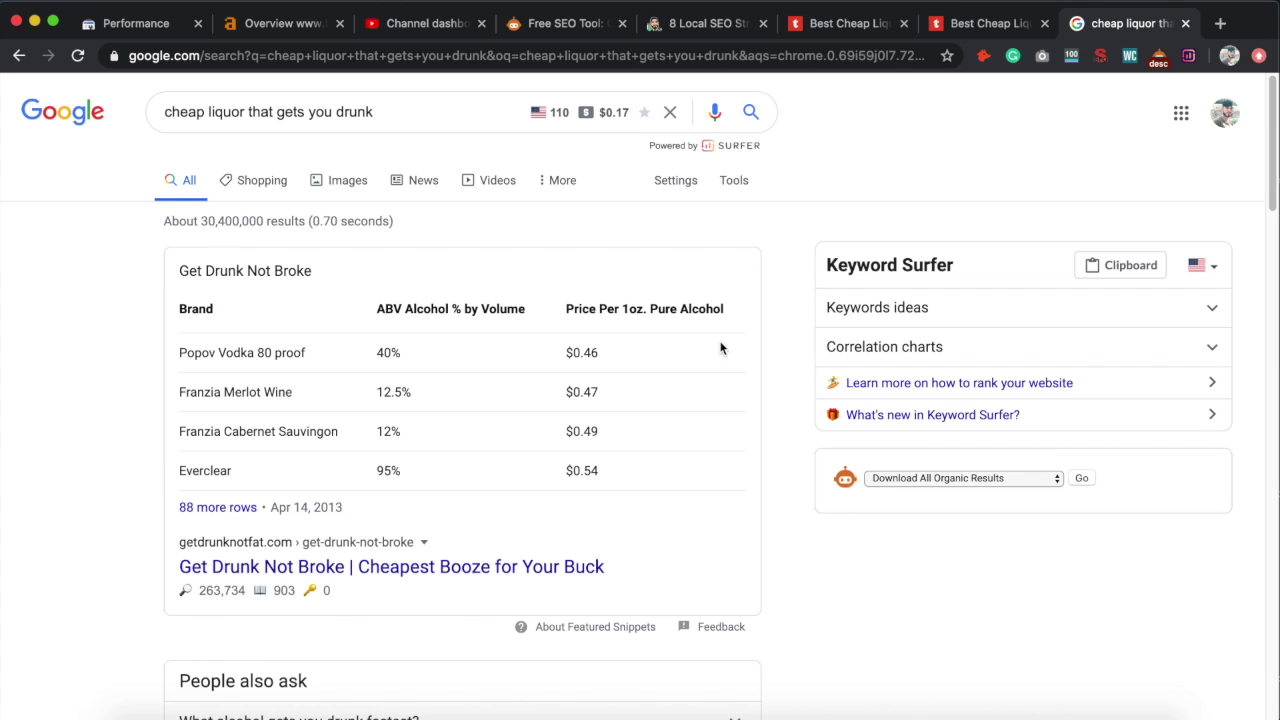
Run Download PAA Suggestions (10 clicks) for this search, then open the downloaded spreadsheet and look through its questions.
{"action": "left_click", "coordinate": [1050, 481]}
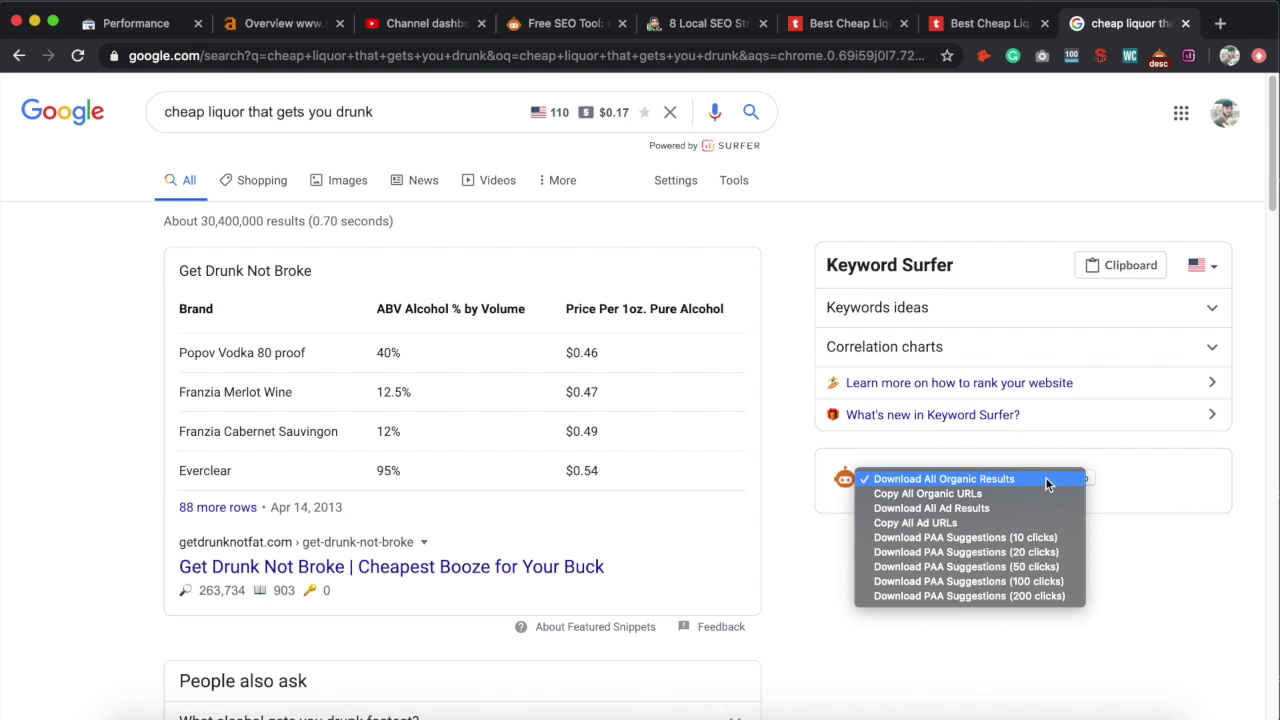
{"action": "left_click", "coordinate": [972, 539]}
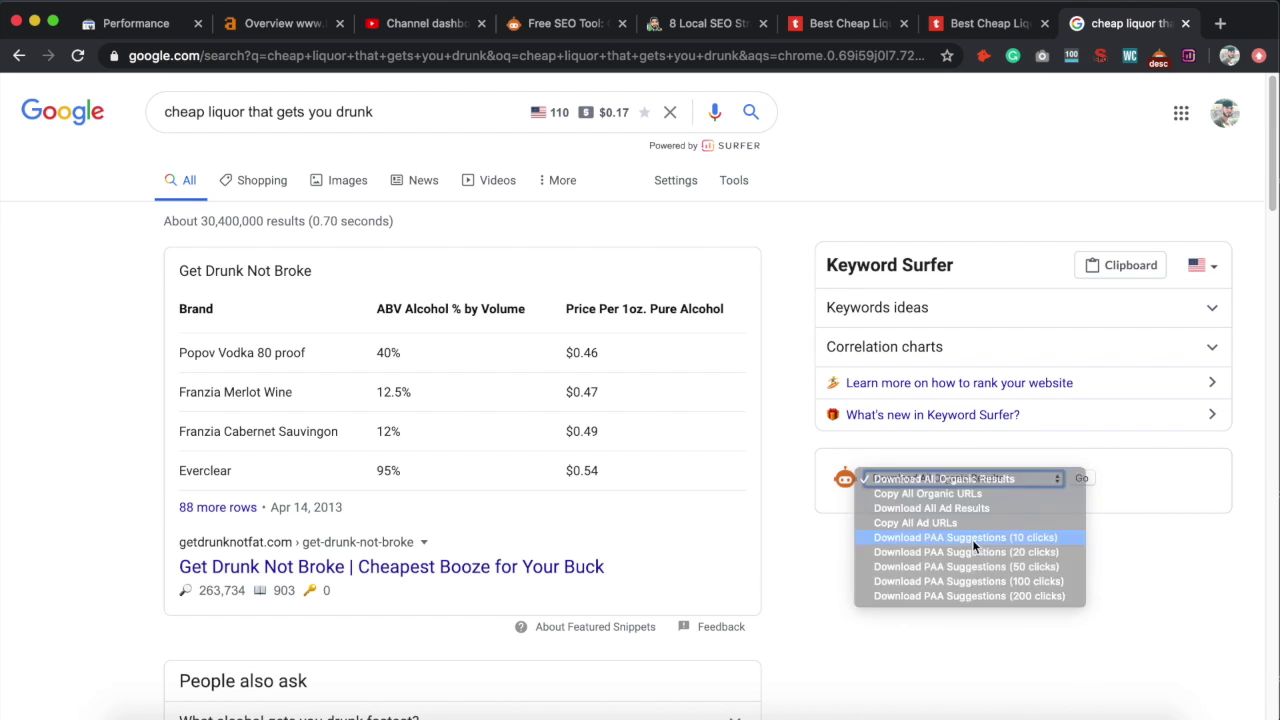
{"action": "left_click", "coordinate": [1080, 479]}
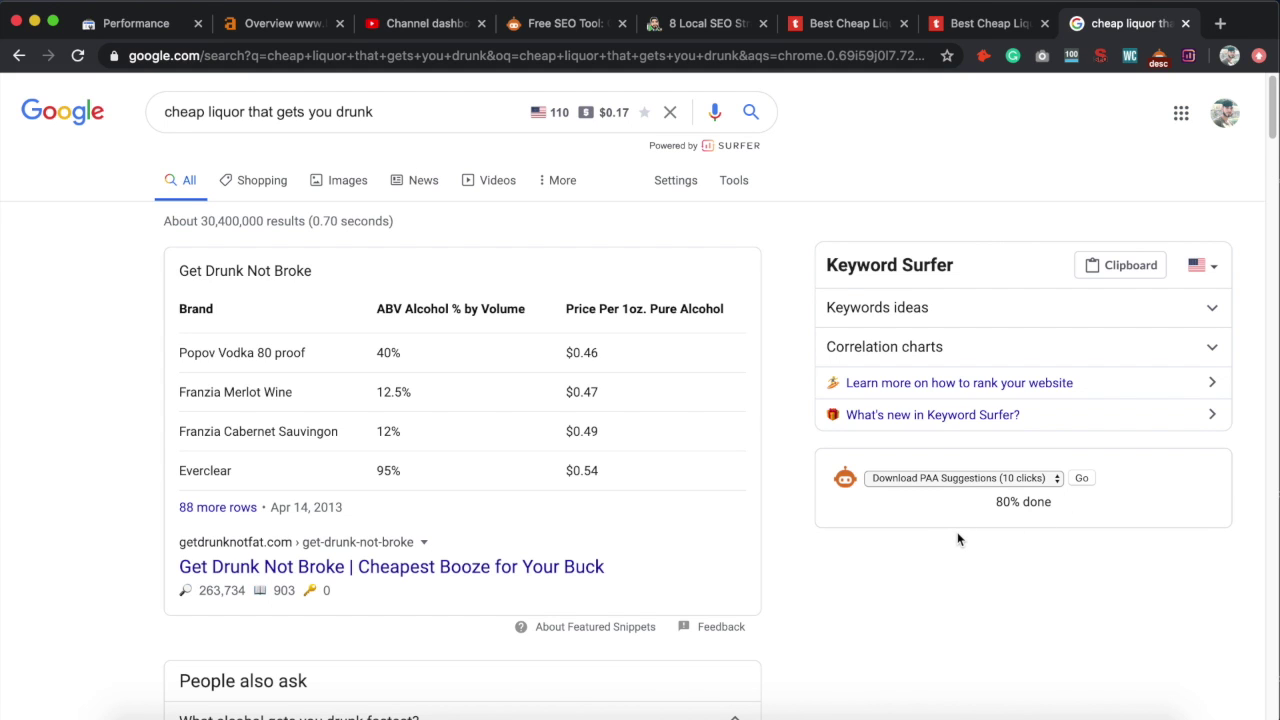
{"action": "left_click", "coordinate": [90, 700]}
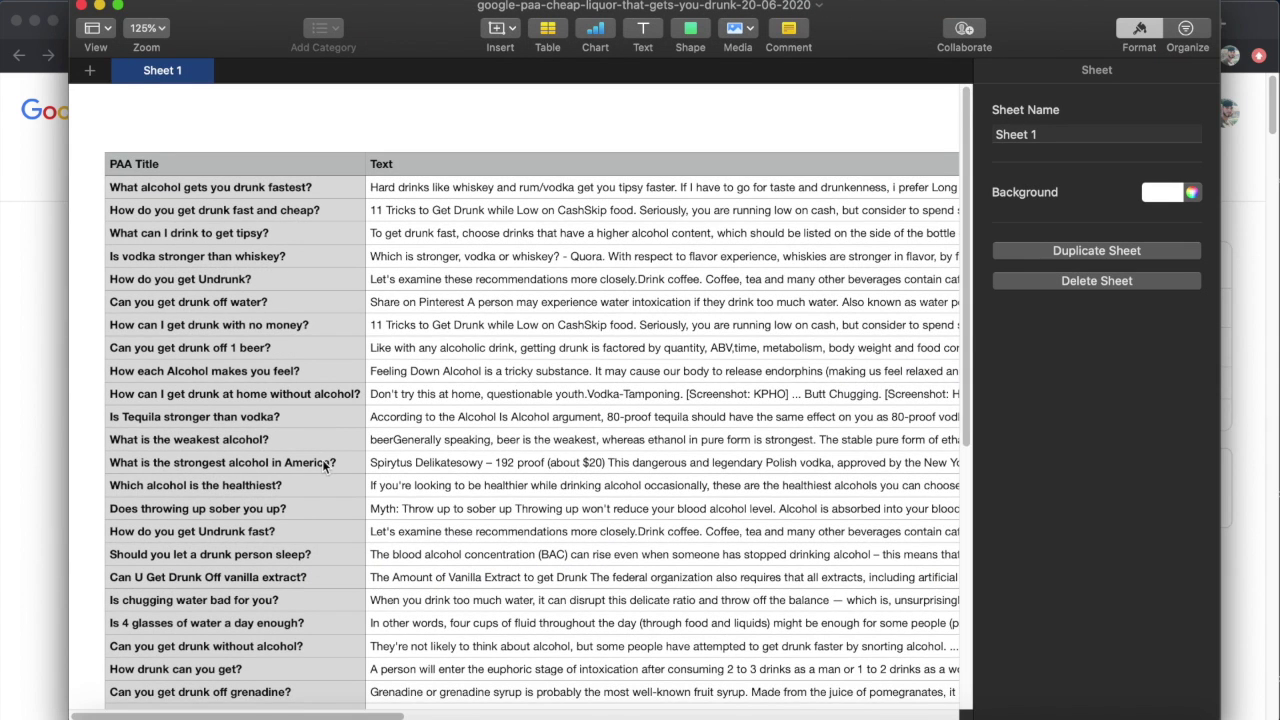
{"action": "scroll", "coordinate": [323, 462], "scroll_direction": "down", "scroll_amount": 2}
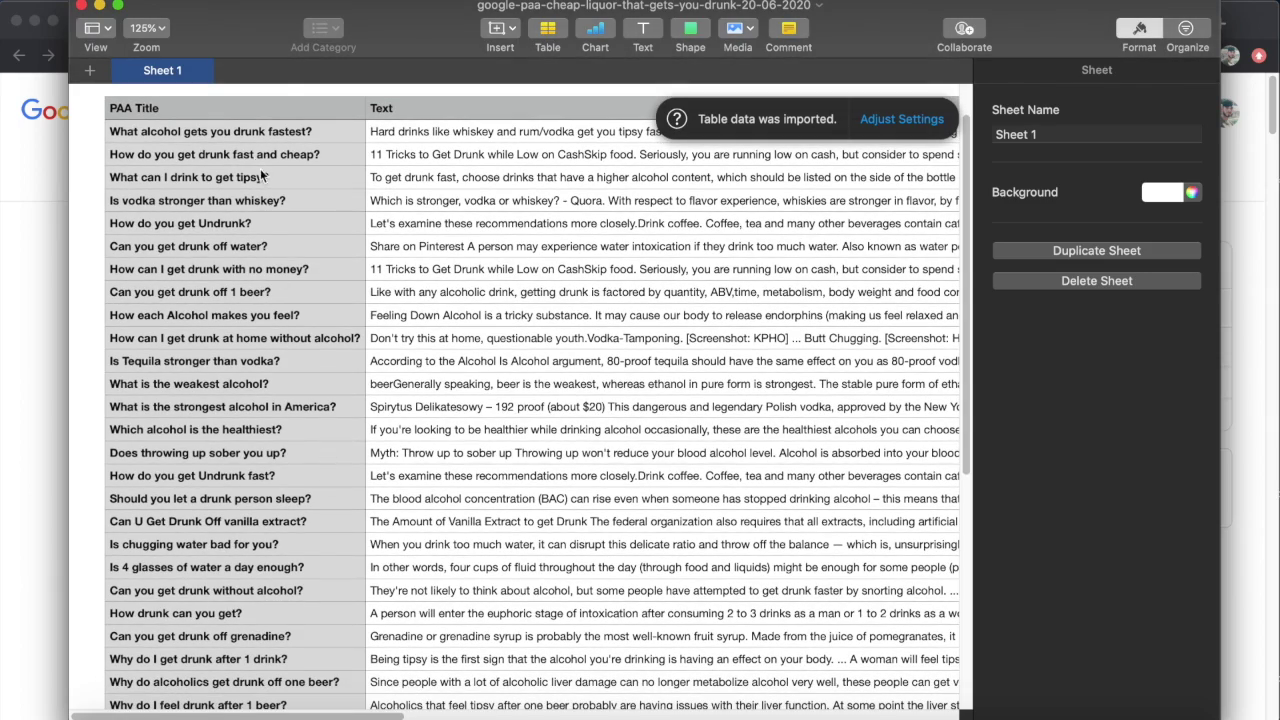
Look through the questions in the PAA Title column, select the first seven, and close the spreadsheet.
{"action": "scroll", "coordinate": [240, 523], "scroll_direction": "down", "scroll_amount": 4}
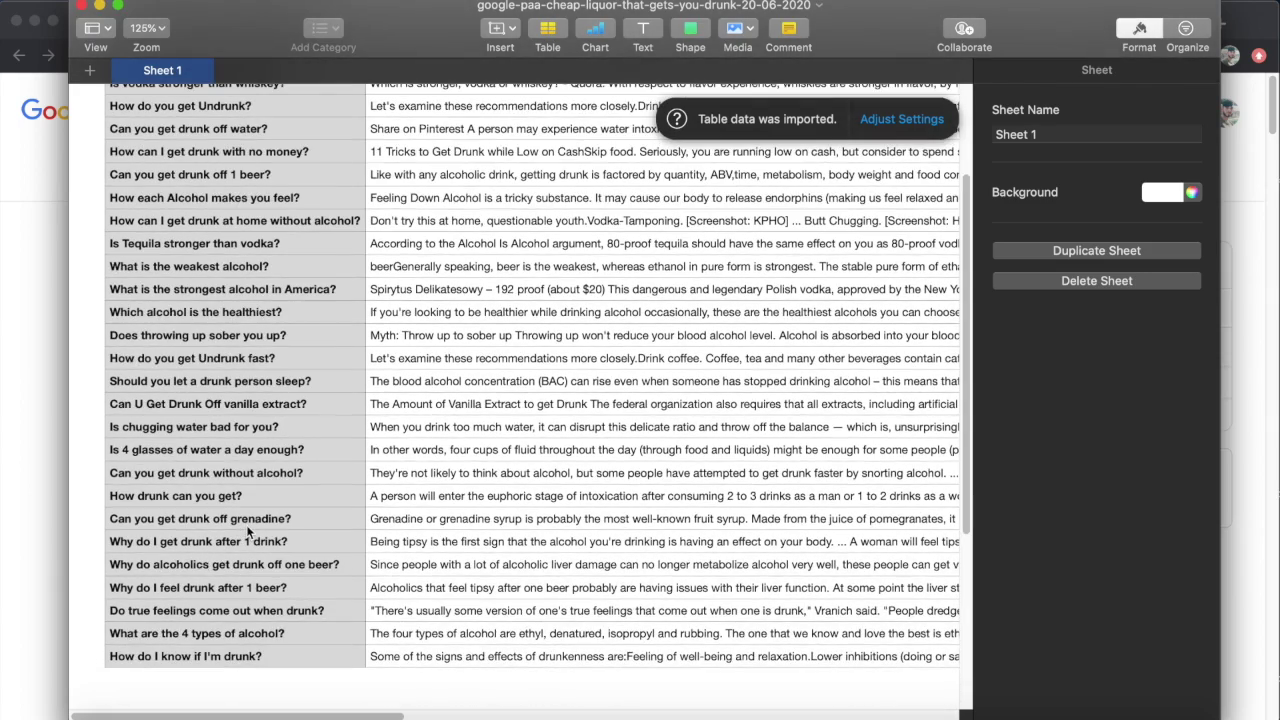
{"action": "scroll", "coordinate": [782, 646], "scroll_direction": "up", "scroll_amount": 6}
{"action": "left_click_drag", "start_coordinate": [340, 716], "coordinate": [300, 712]}
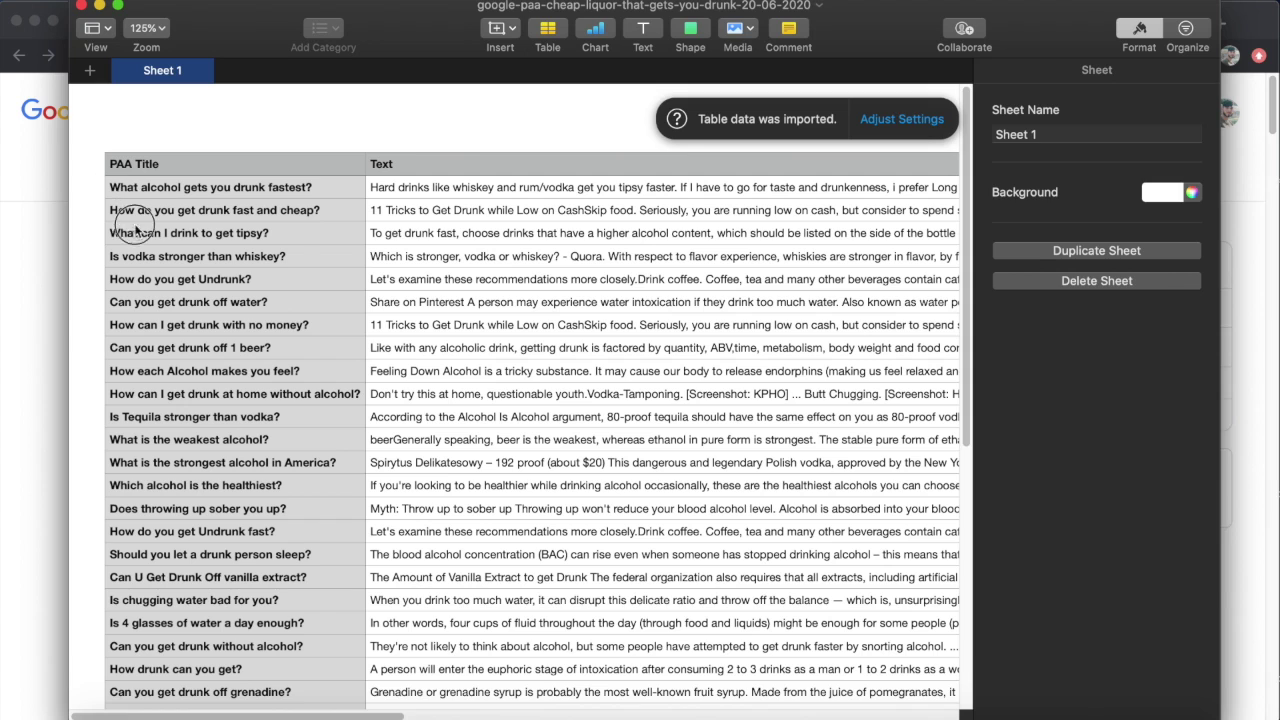
{"action": "left_click_drag", "start_coordinate": [125, 192], "coordinate": [177, 320]}
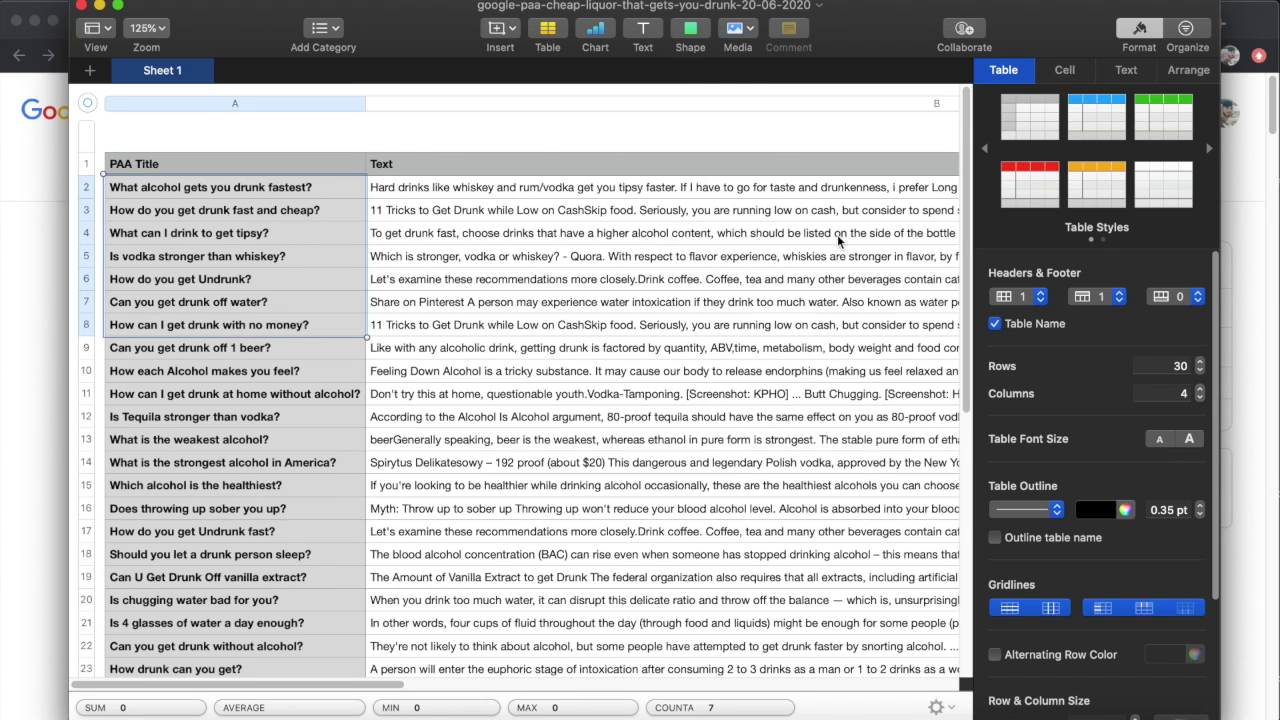
{"action": "left_click", "coordinate": [82, 7]}
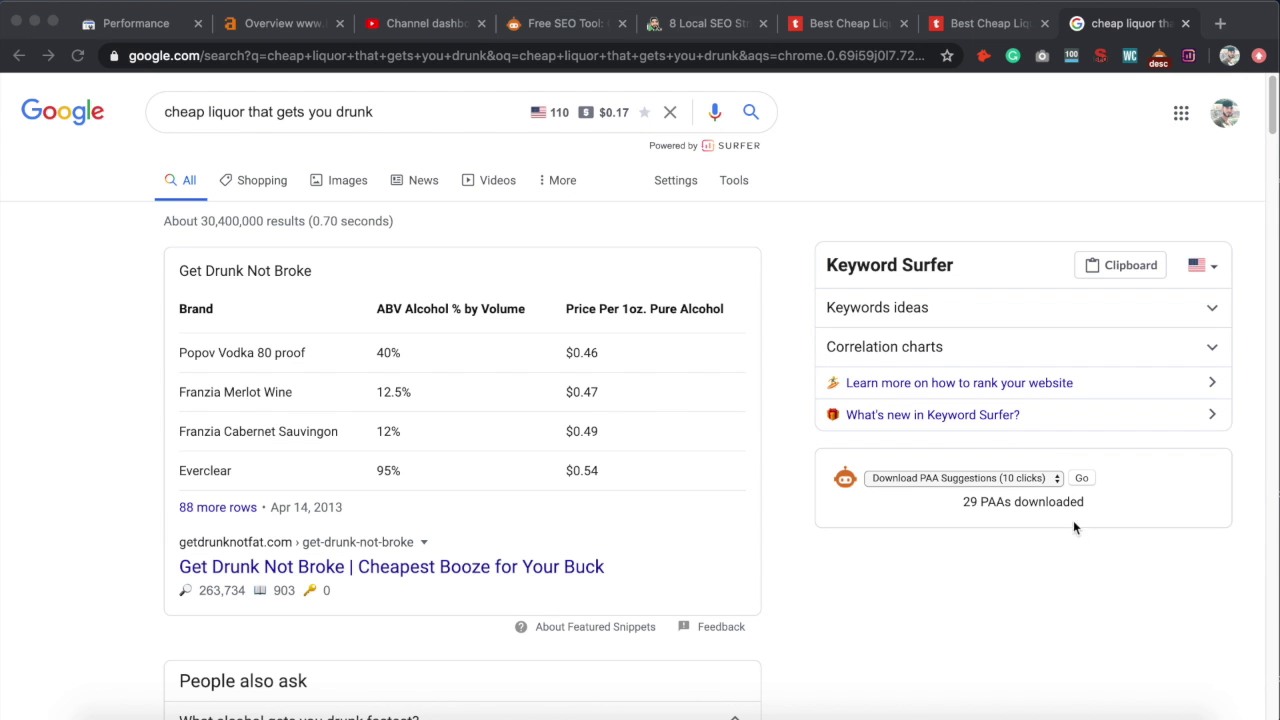
Review the SEO Minion download options on the Google results page and the expanded People also ask answers.
{"action": "left_click", "coordinate": [1055, 480]}
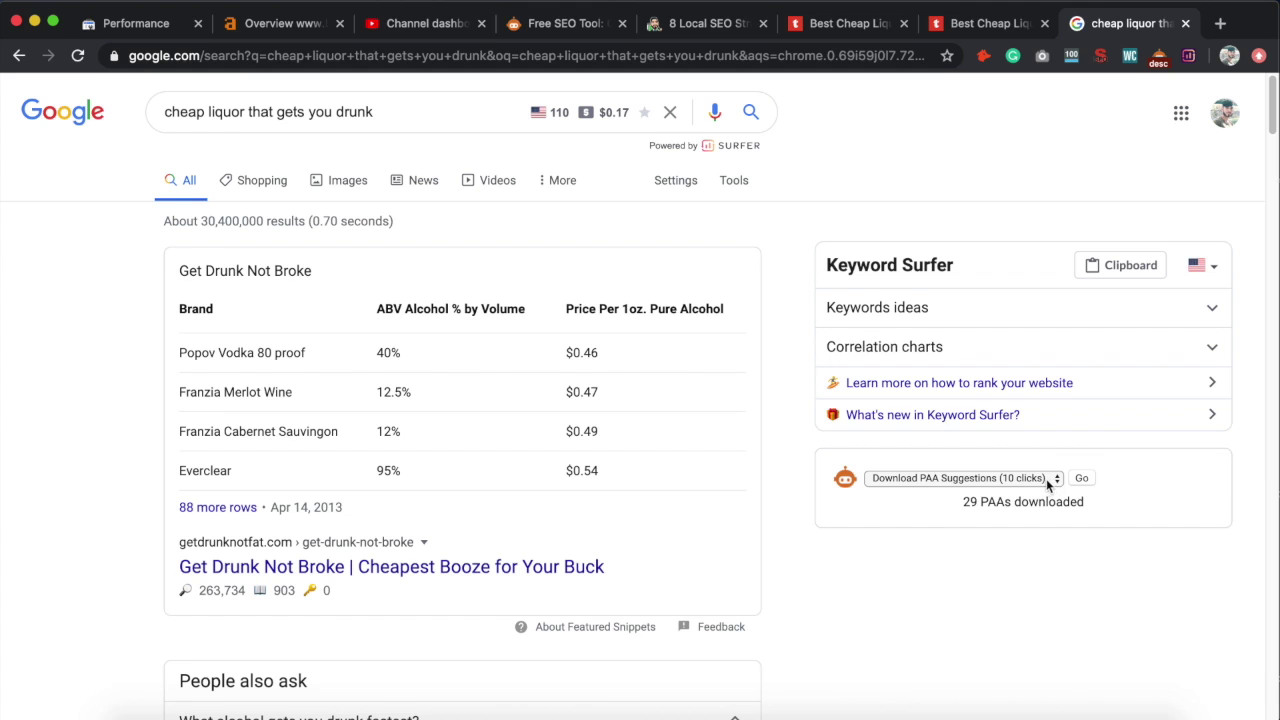
{"action": "left_click", "coordinate": [1047, 478]}
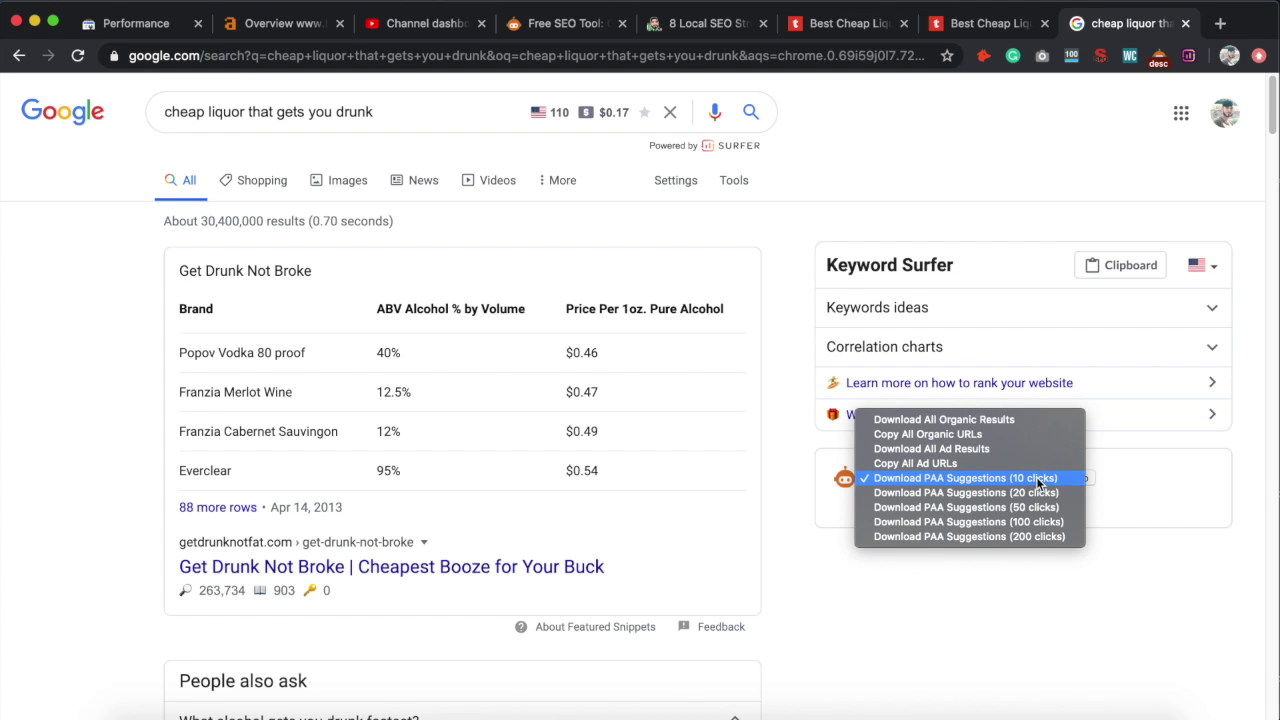
{"action": "left_click", "coordinate": [1036, 476]}
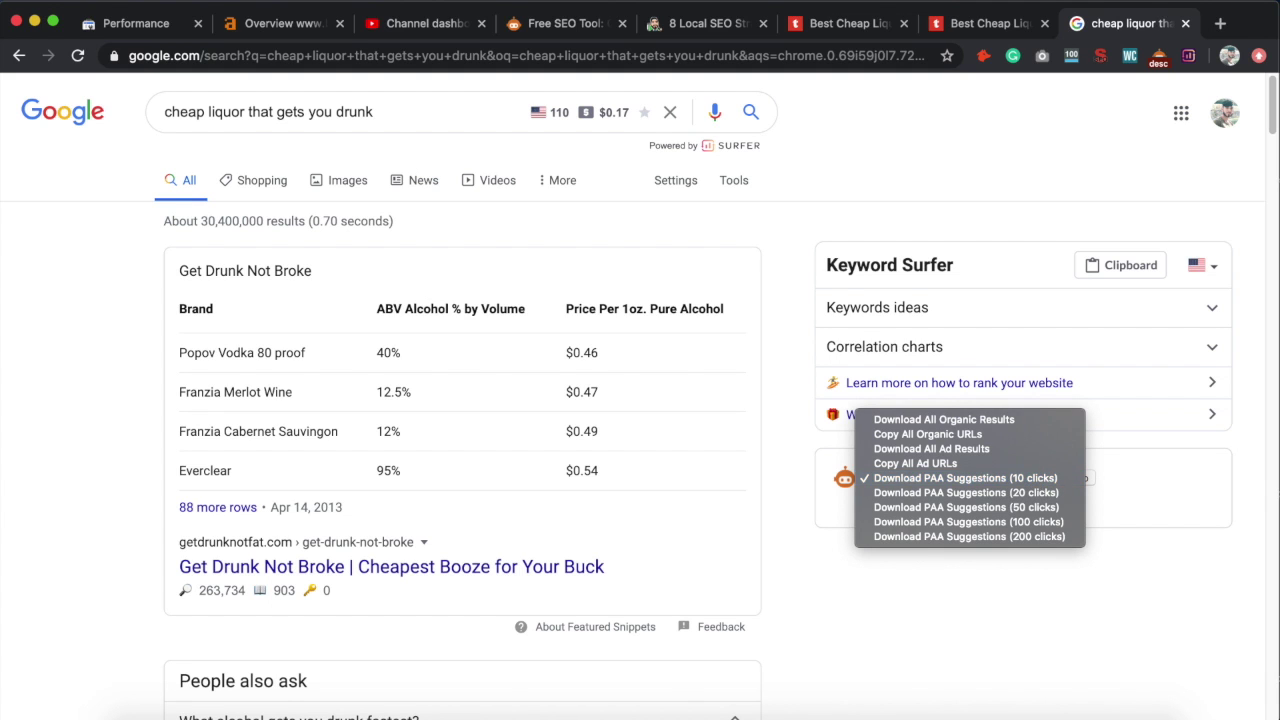
{"action": "scroll", "coordinate": [144, 471], "scroll_direction": "down", "scroll_amount": 5}
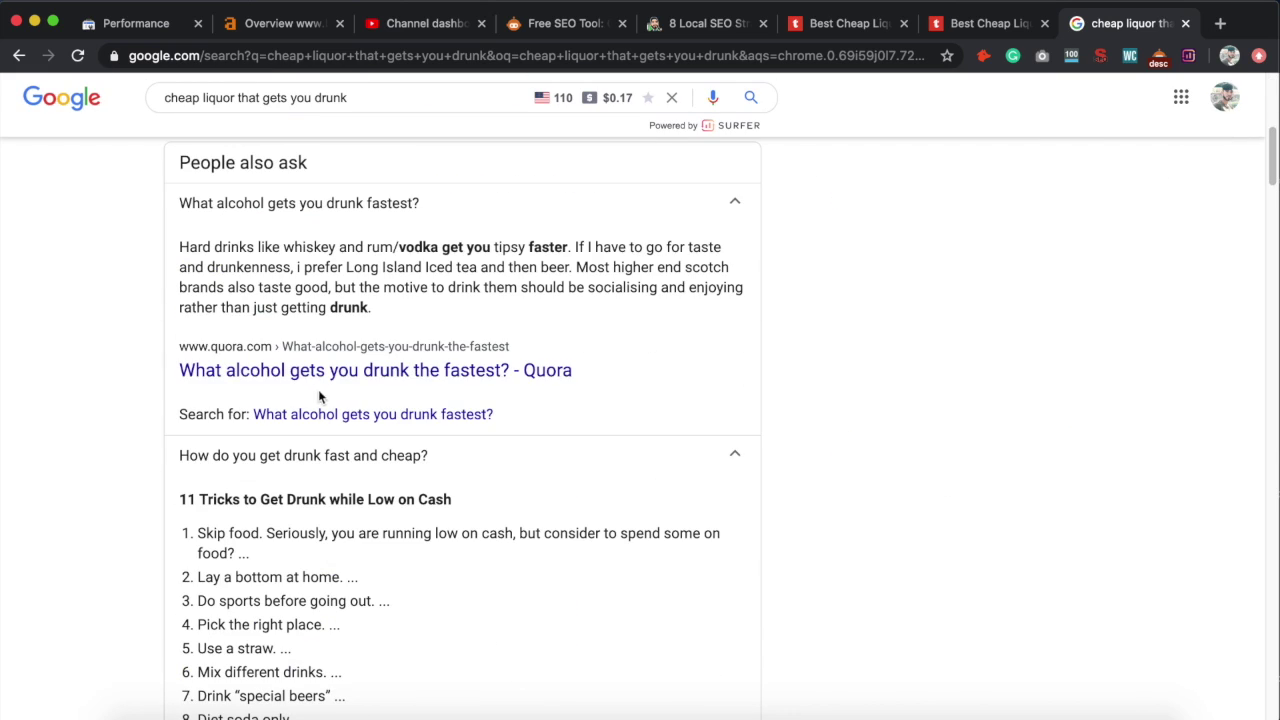
{"action": "scroll", "coordinate": [340, 460], "scroll_direction": "down", "scroll_amount": 5}
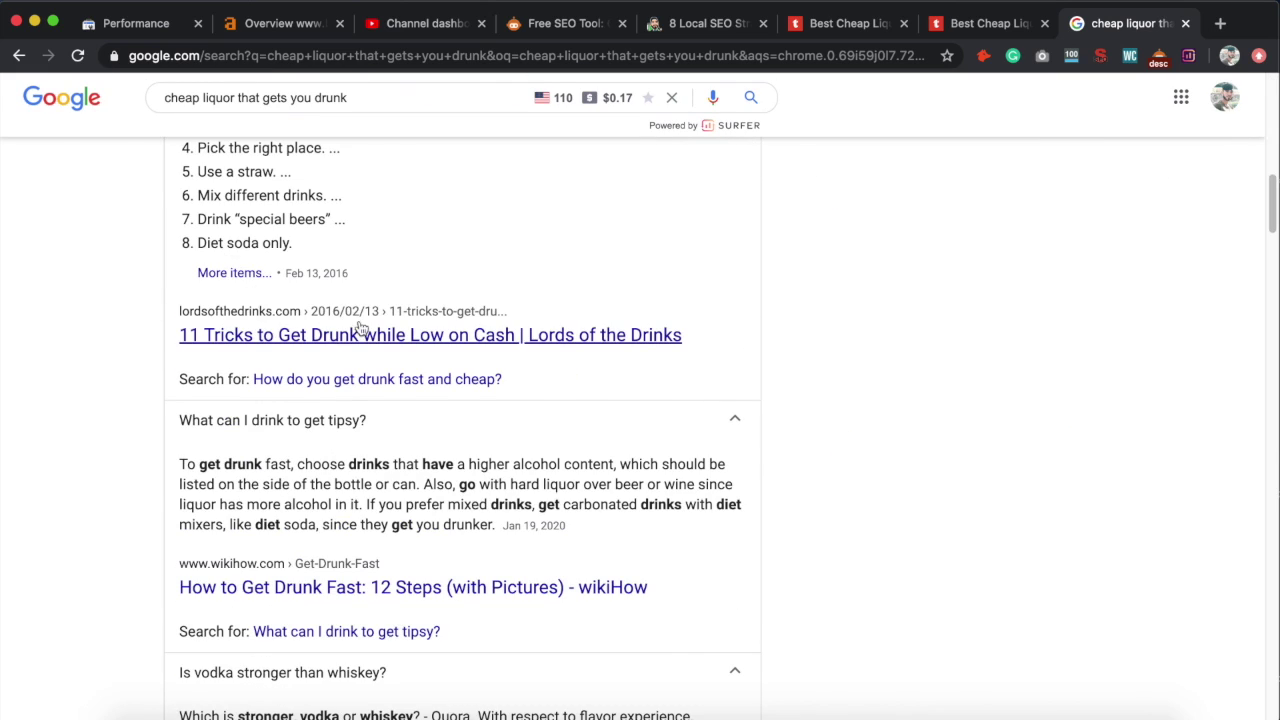
{"action": "scroll", "coordinate": [357, 451], "scroll_direction": "down", "scroll_amount": 9}
{"action": "scroll", "coordinate": [357, 450], "scroll_direction": "up", "scroll_amount": 2}
{"action": "scroll", "coordinate": [357, 451], "scroll_direction": "up", "scroll_amount": 15}
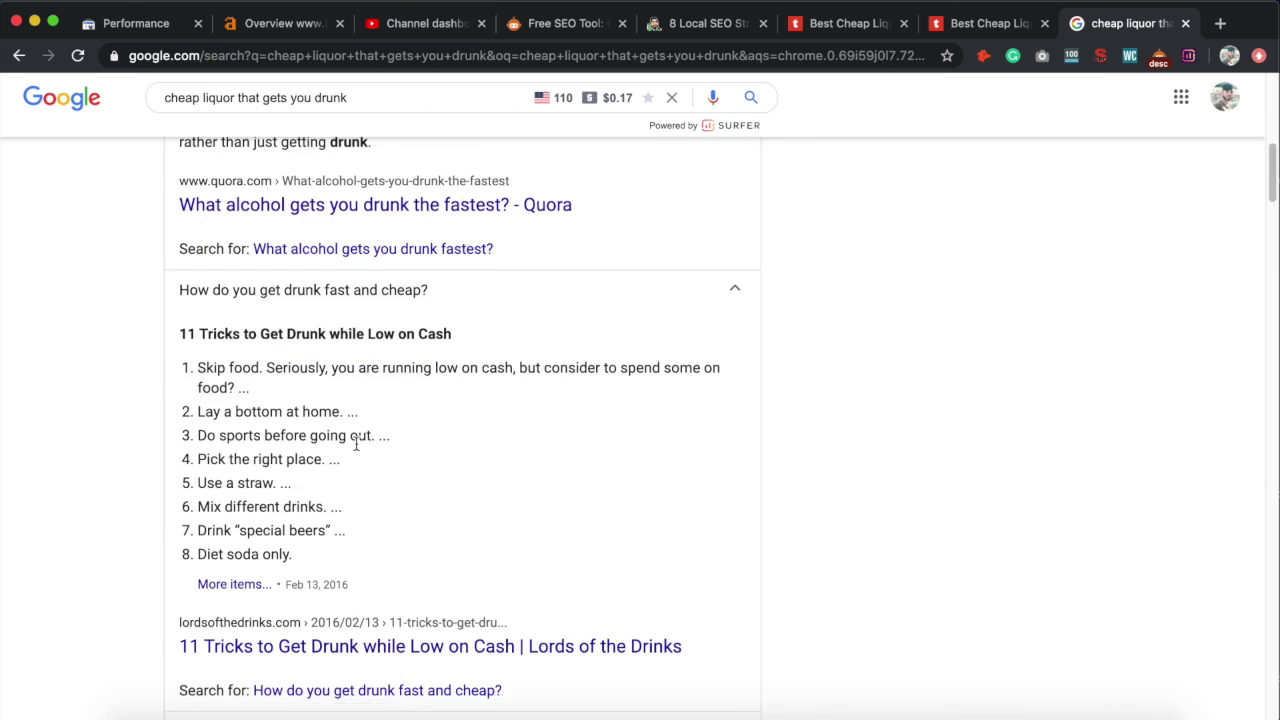
Rerun the Google search for "cheap liquor that gets you drunk" and look through the organic results.
{"action": "left_click", "coordinate": [751, 112]}
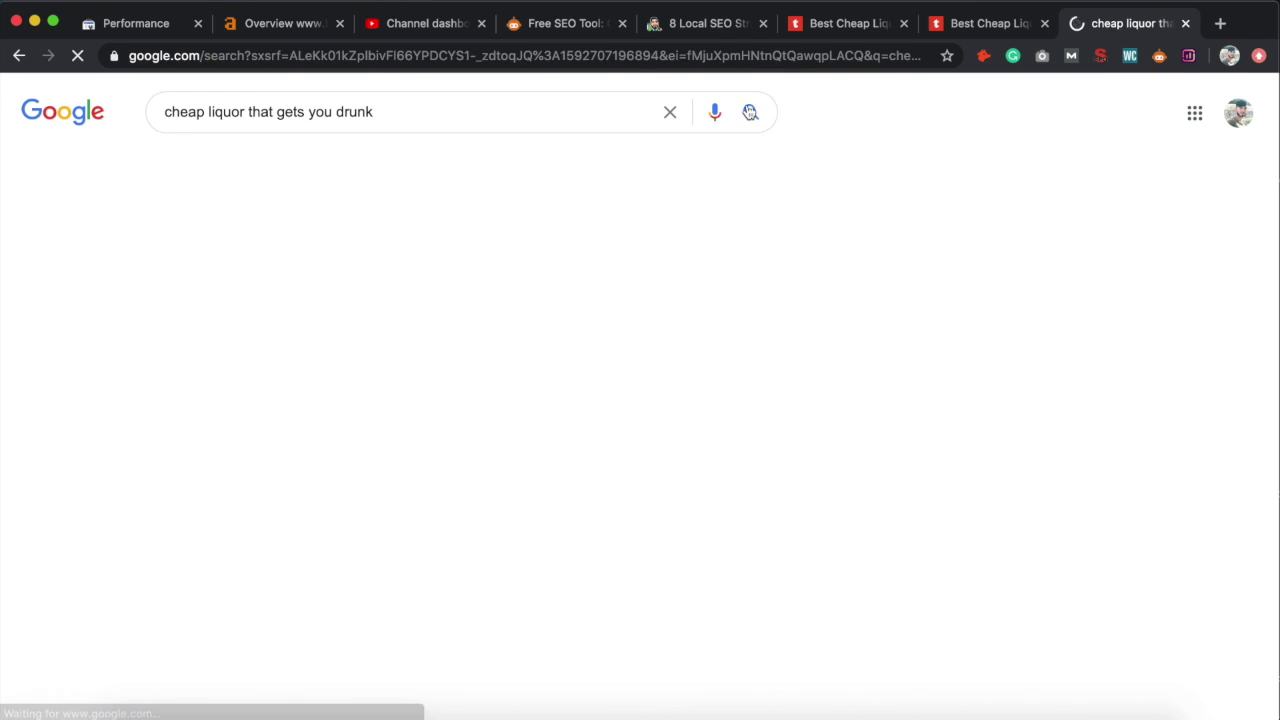
{"action": "scroll", "coordinate": [140, 428], "scroll_direction": "down", "scroll_amount": 5}
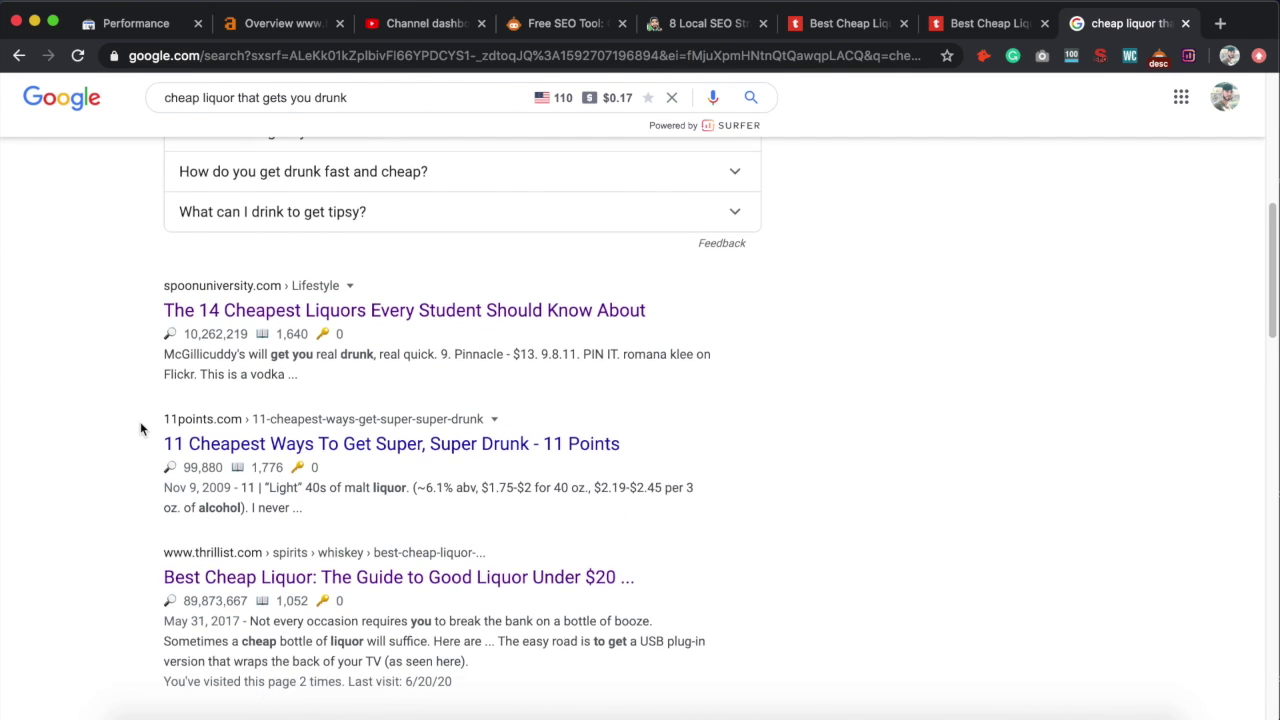
{"action": "scroll", "coordinate": [140, 423], "scroll_direction": "down", "scroll_amount": 2}
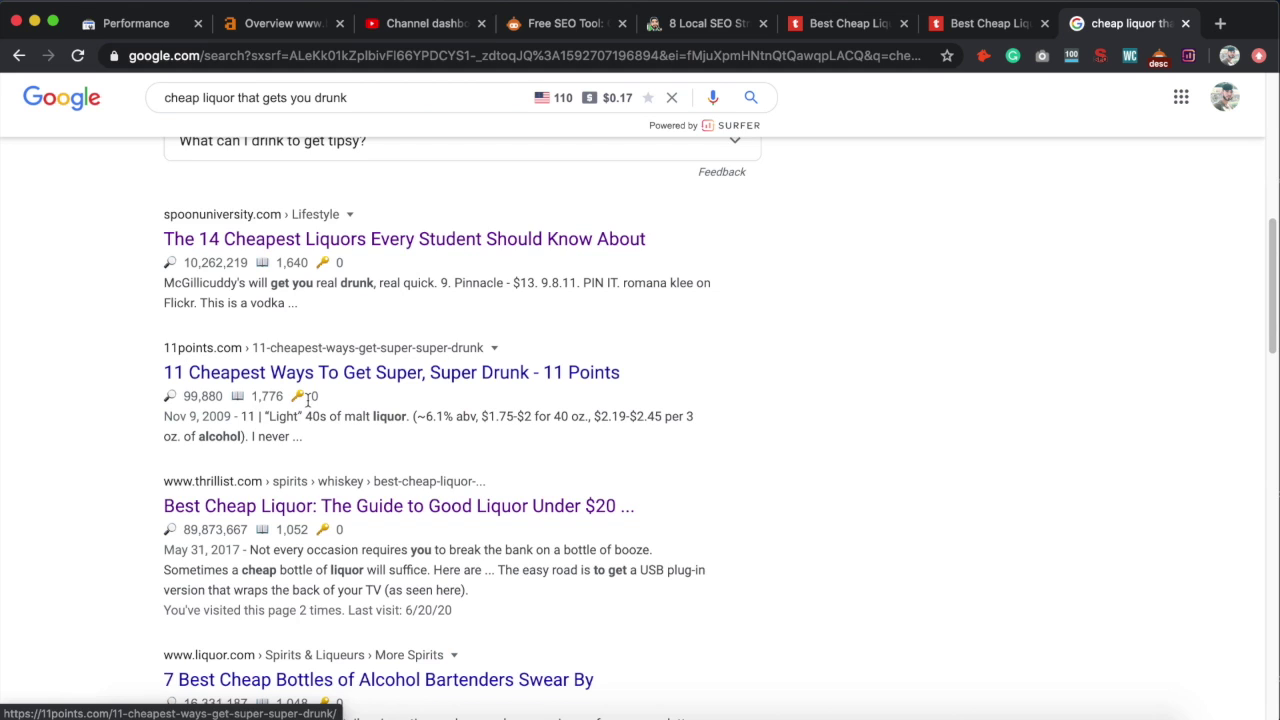
{"action": "scroll", "coordinate": [256, 404], "scroll_direction": "down", "scroll_amount": 4}
{"action": "scroll", "coordinate": [244, 397], "scroll_direction": "down", "scroll_amount": 2}
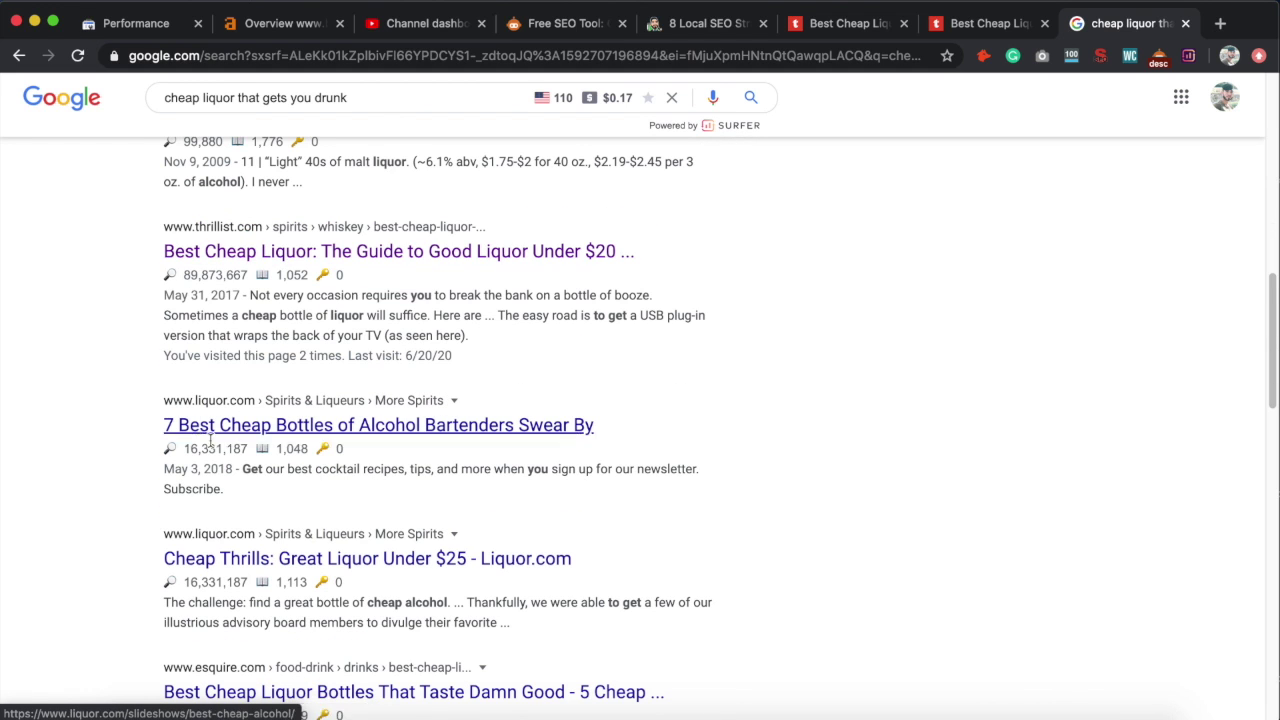
{"action": "scroll", "coordinate": [300, 552], "scroll_direction": "down", "scroll_amount": 6}
{"action": "scroll", "coordinate": [298, 550], "scroll_direction": "up", "scroll_amount": 20}
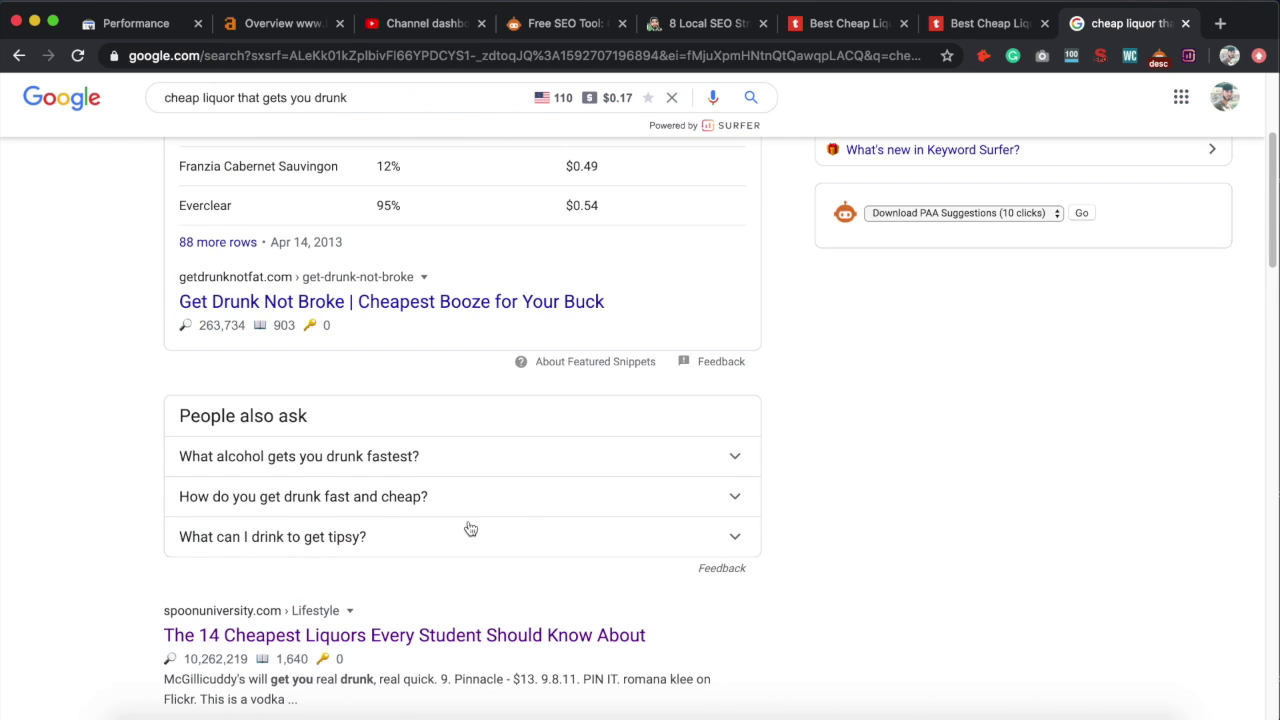
{"action": "scroll", "coordinate": [468, 528], "scroll_direction": "down", "scroll_amount": 4}
{"action": "scroll", "coordinate": [908, 368], "scroll_direction": "up", "scroll_amount": 8}
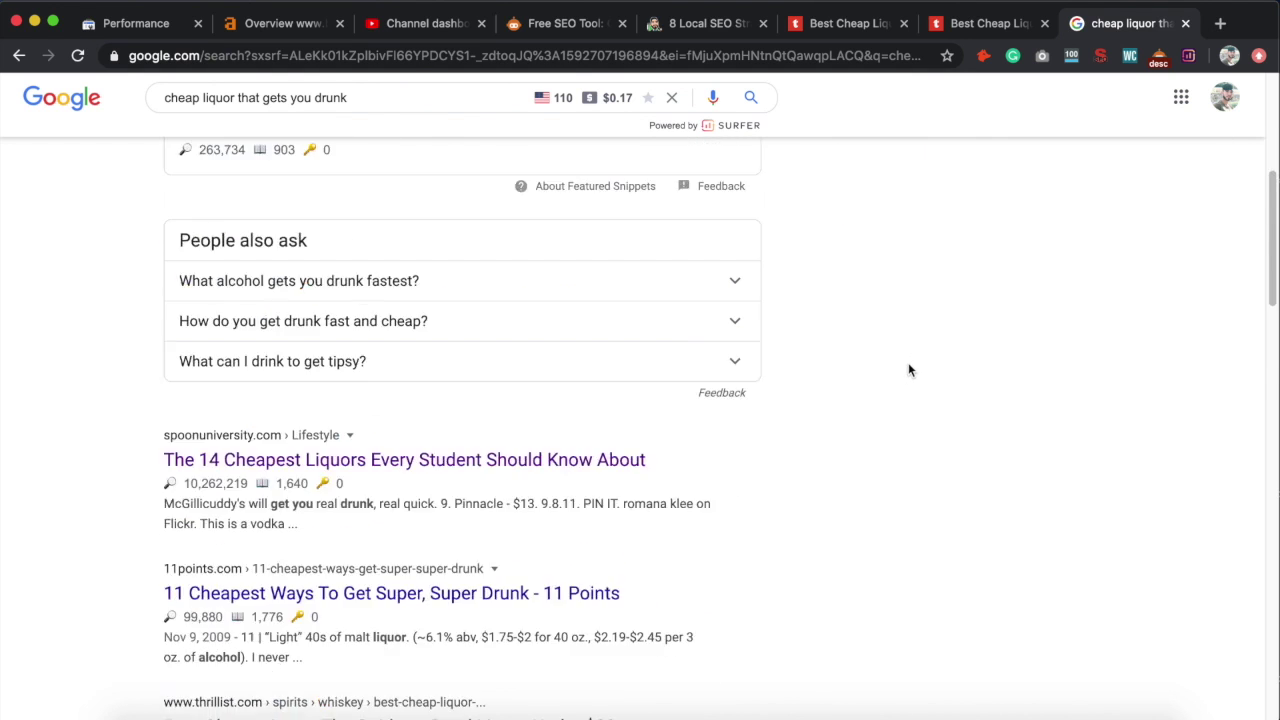
Run Download All Organic Results for this search and open the downloaded CSV file.
{"action": "left_click", "coordinate": [1054, 383]}
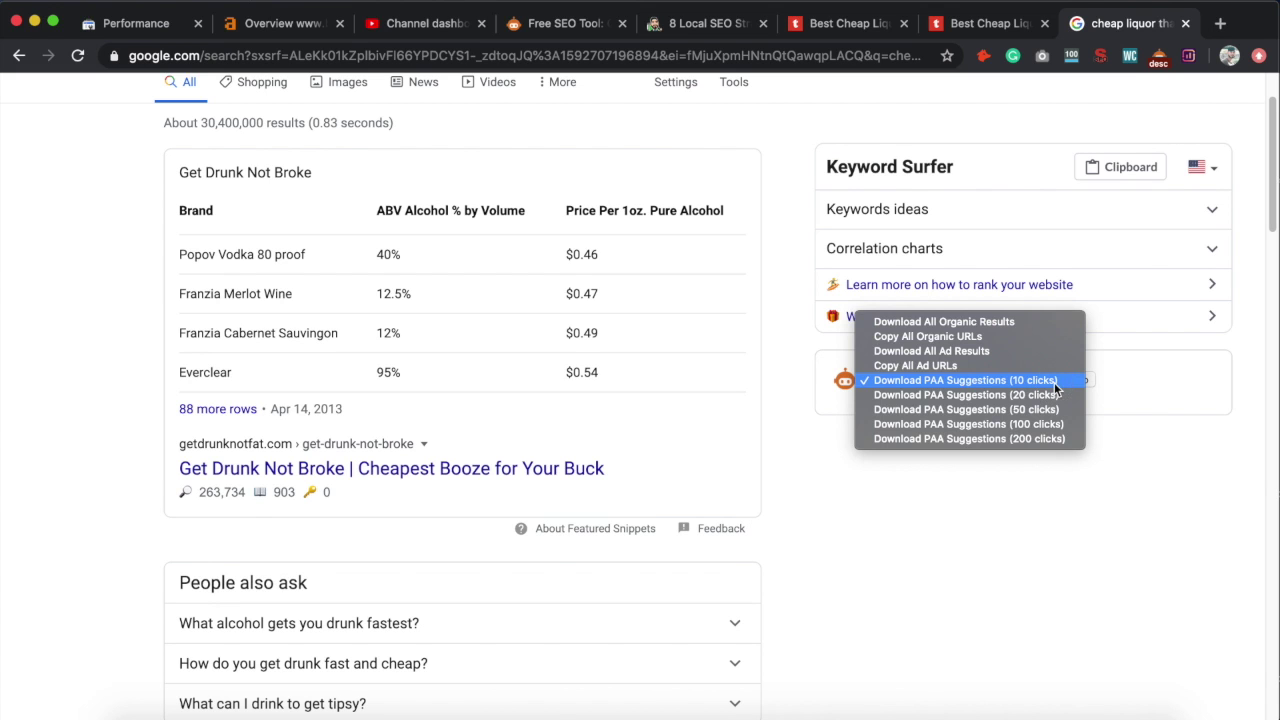
{"action": "left_click", "coordinate": [918, 324]}
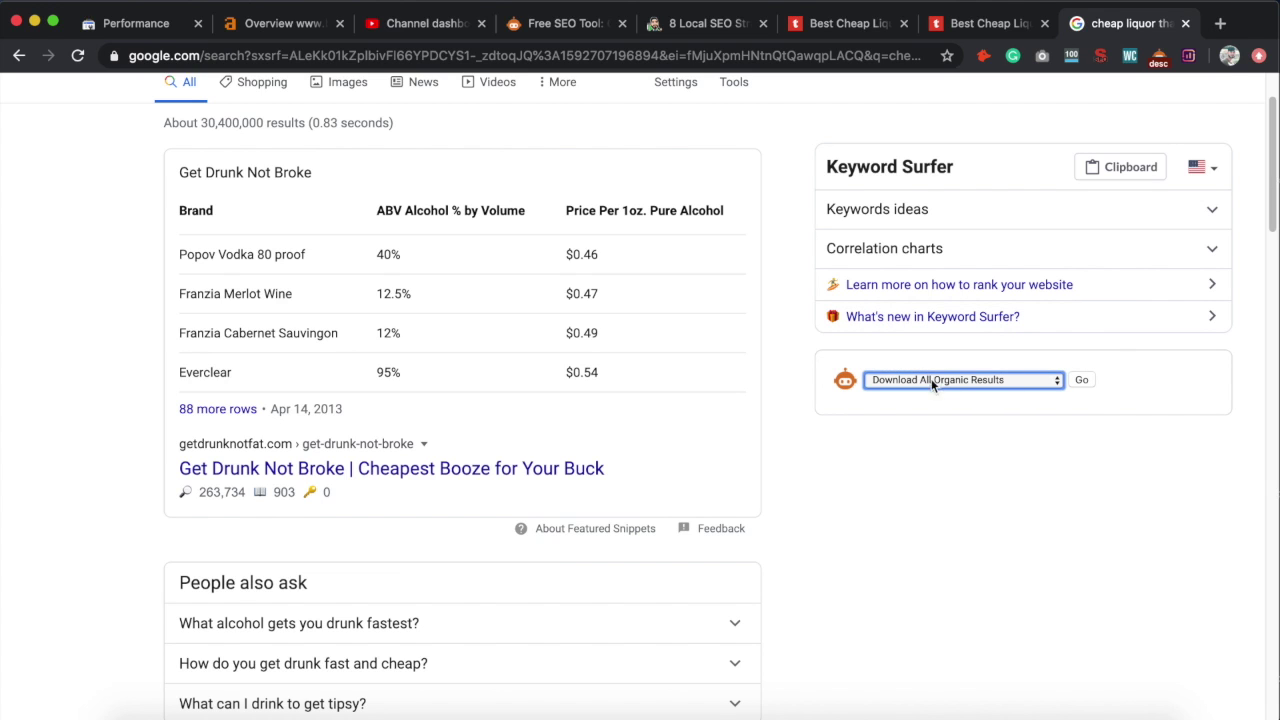
{"action": "left_click", "coordinate": [1011, 387]}
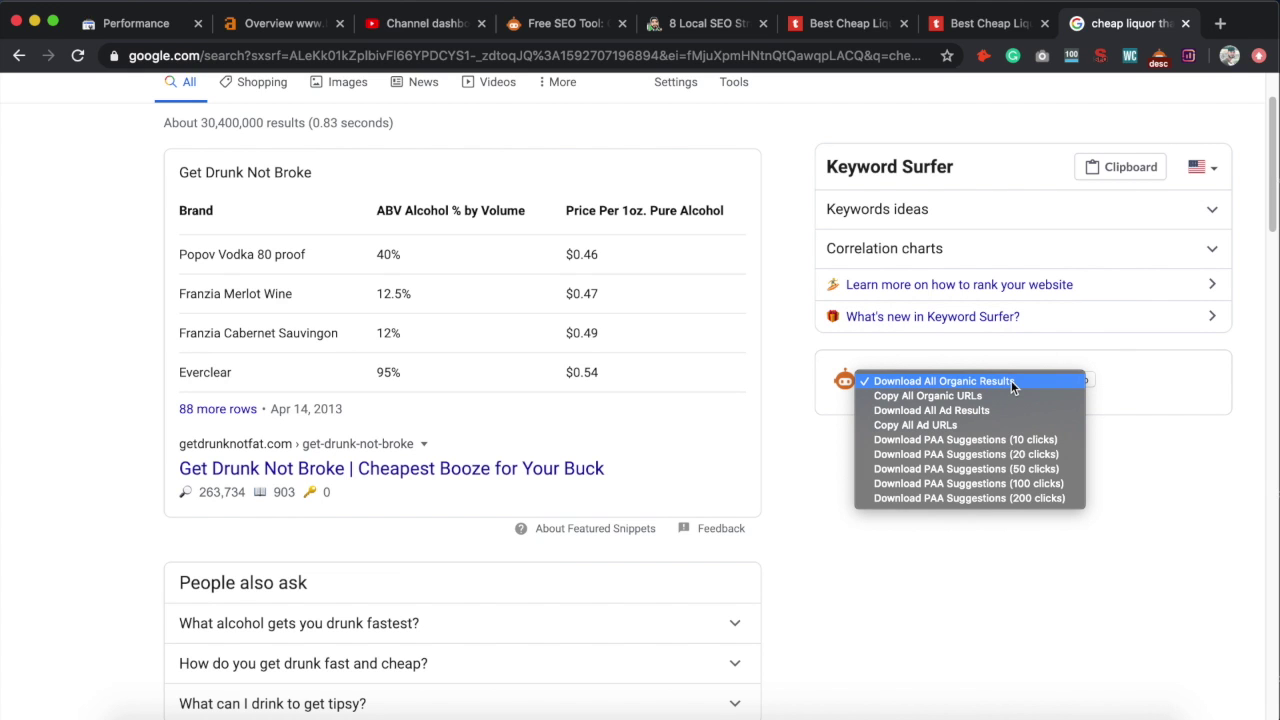
{"action": "left_click", "coordinate": [1001, 381]}
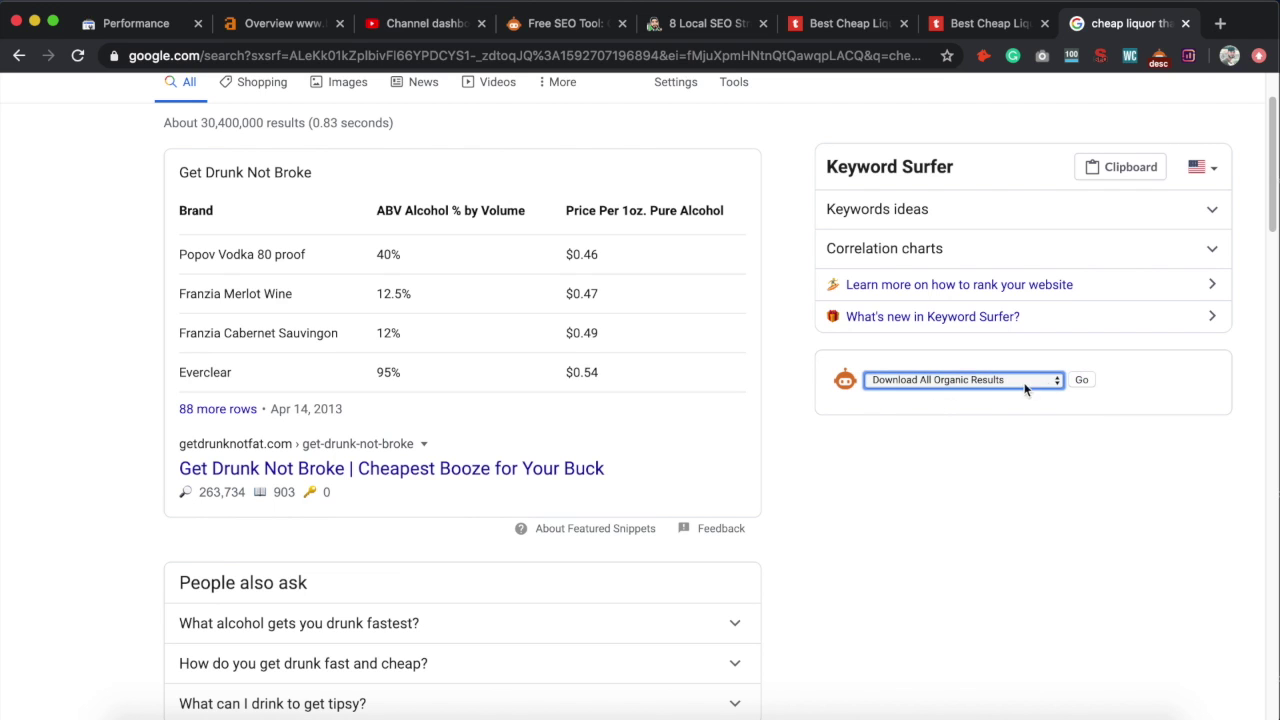
{"action": "left_click", "coordinate": [1080, 381]}
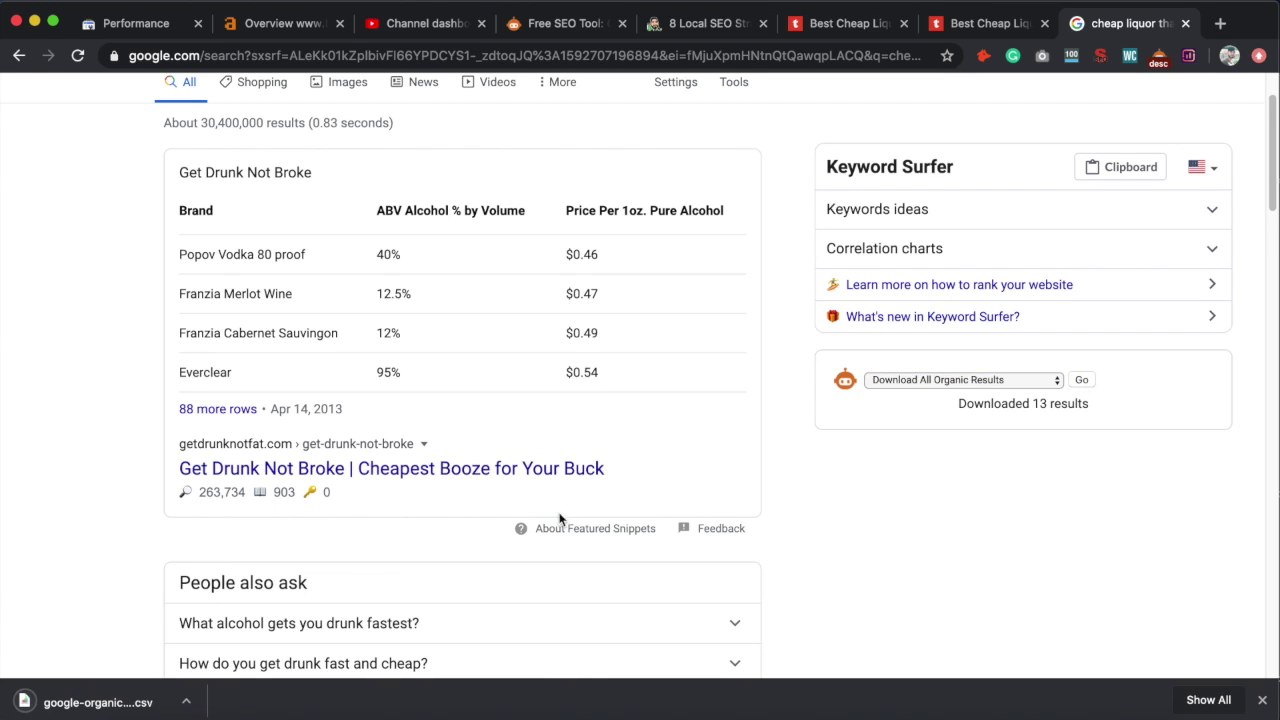
{"action": "left_click", "coordinate": [98, 702]}
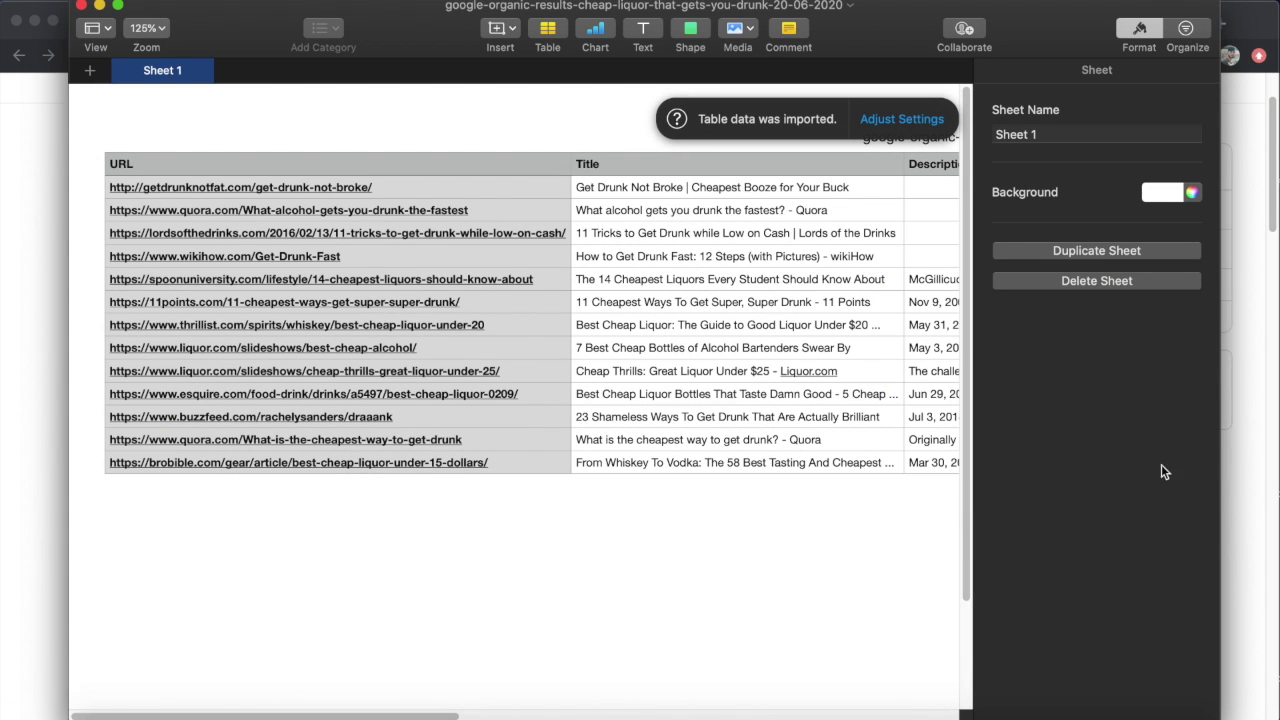
Widen the spreadsheet window, look over the Title and Description columns, and select all the page titles.
{"action": "left_click_drag", "start_coordinate": [1222, 487], "coordinate": [1279, 487]}
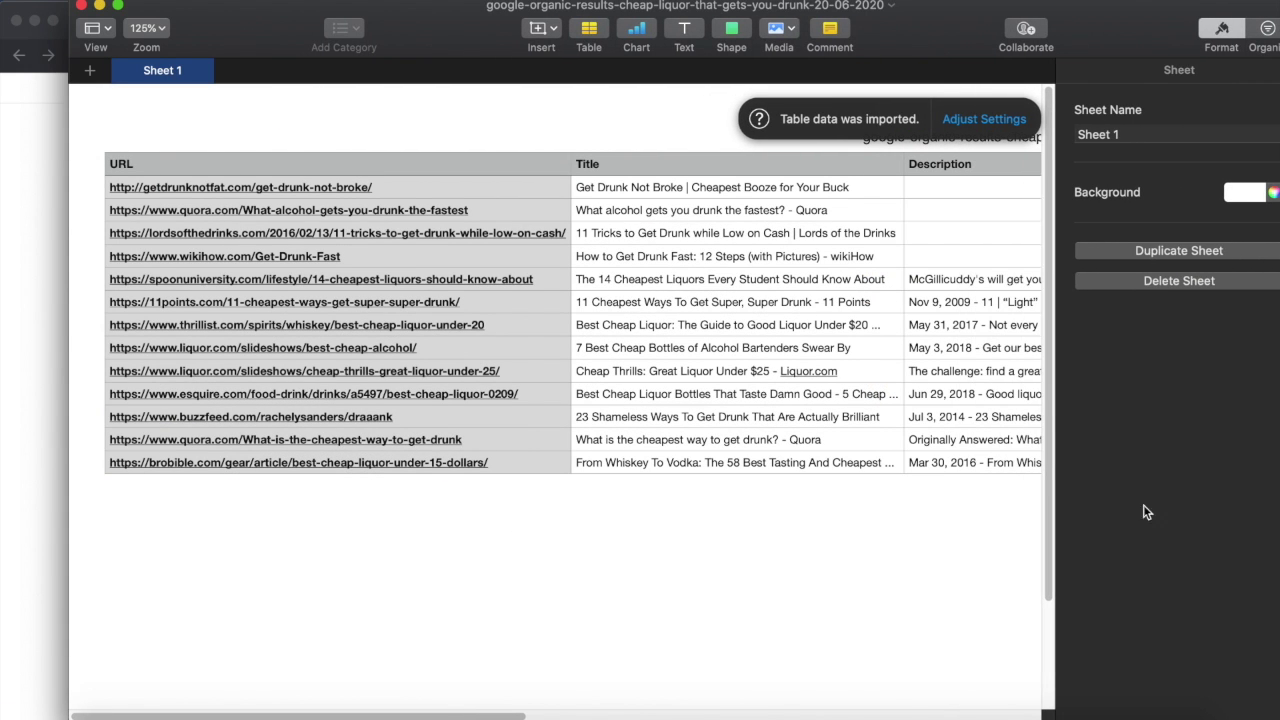
{"action": "left_click_drag", "start_coordinate": [480, 716], "coordinate": [611, 714]}
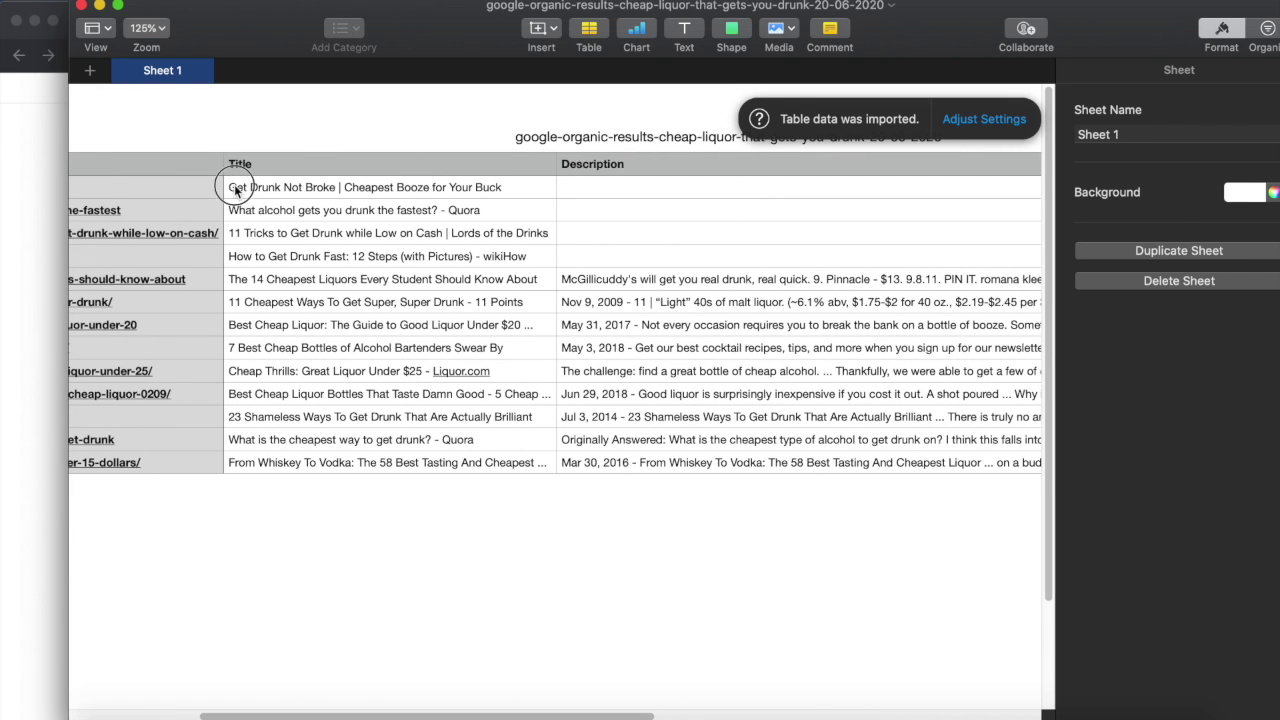
{"action": "left_click_drag", "start_coordinate": [235, 190], "coordinate": [400, 281]}
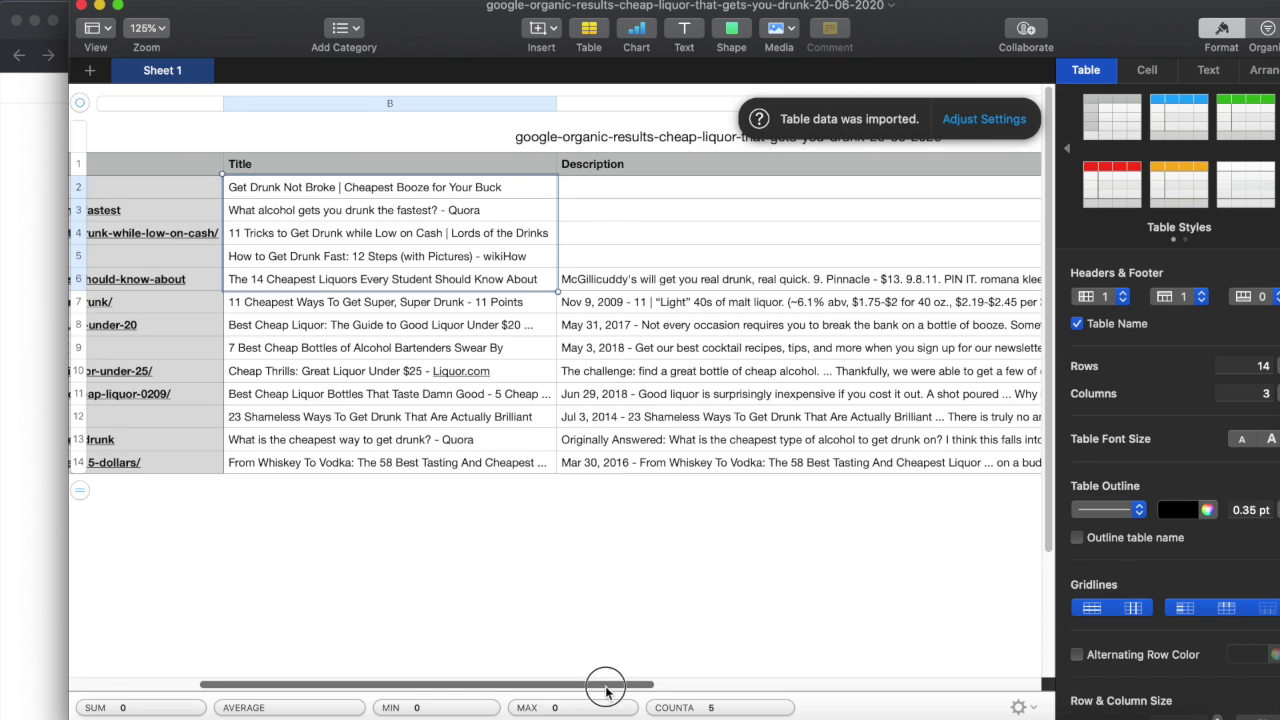
{"action": "left_click_drag", "start_coordinate": [606, 686], "coordinate": [663, 686]}
{"action": "left_click_drag", "start_coordinate": [566, 686], "coordinate": [509, 686]}
{"action": "left_click_drag", "start_coordinate": [540, 470], "coordinate": [251, 185]}
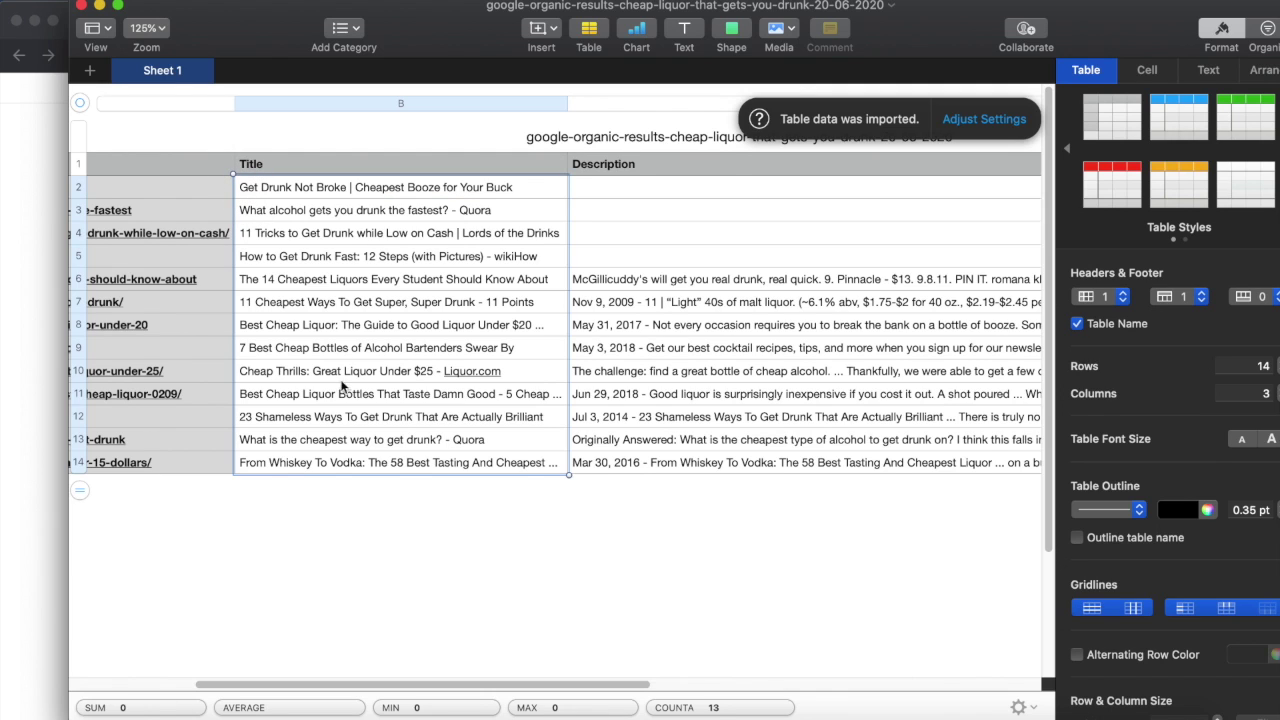
Examine the wording of individual page titles, including the one in row 2, and close the spreadsheet to return to the Google results.
{"action": "left_click", "coordinate": [292, 348]}
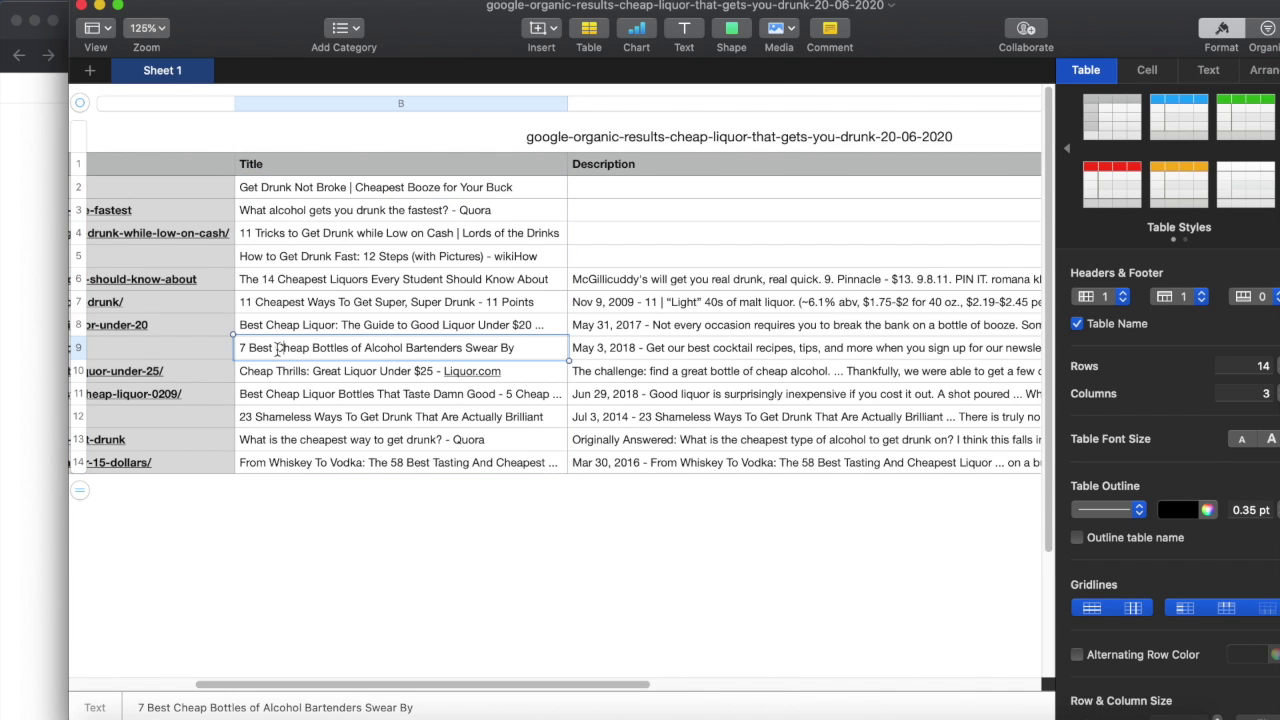
{"action": "left_click", "coordinate": [282, 281]}
{"action": "double_click", "coordinate": [284, 280]}
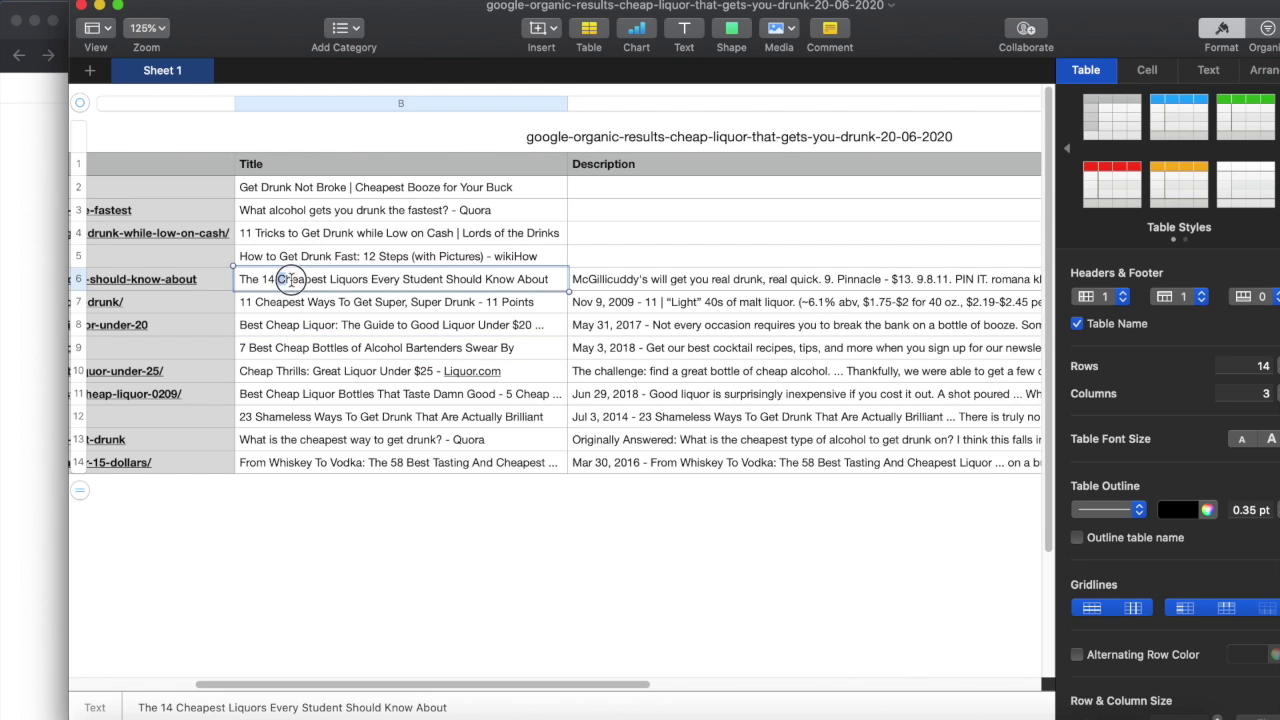
{"action": "left_click", "coordinate": [352, 194]}
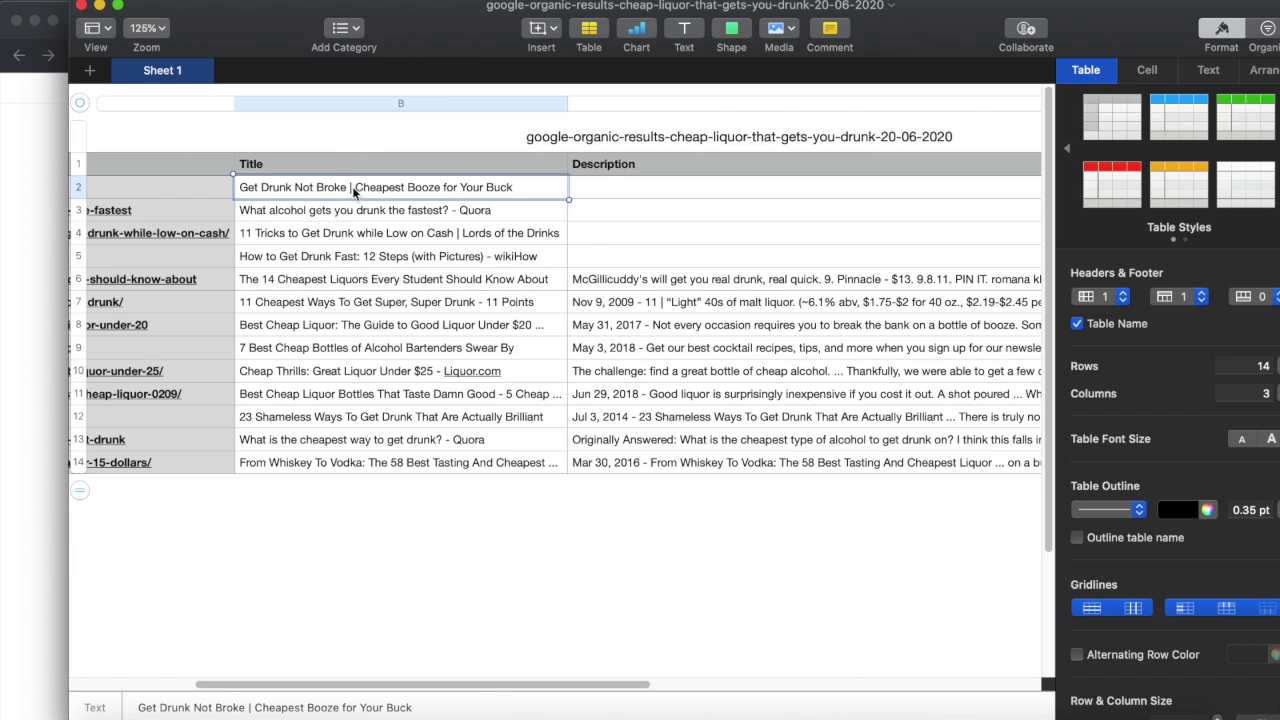
{"action": "left_click", "coordinate": [293, 356]}
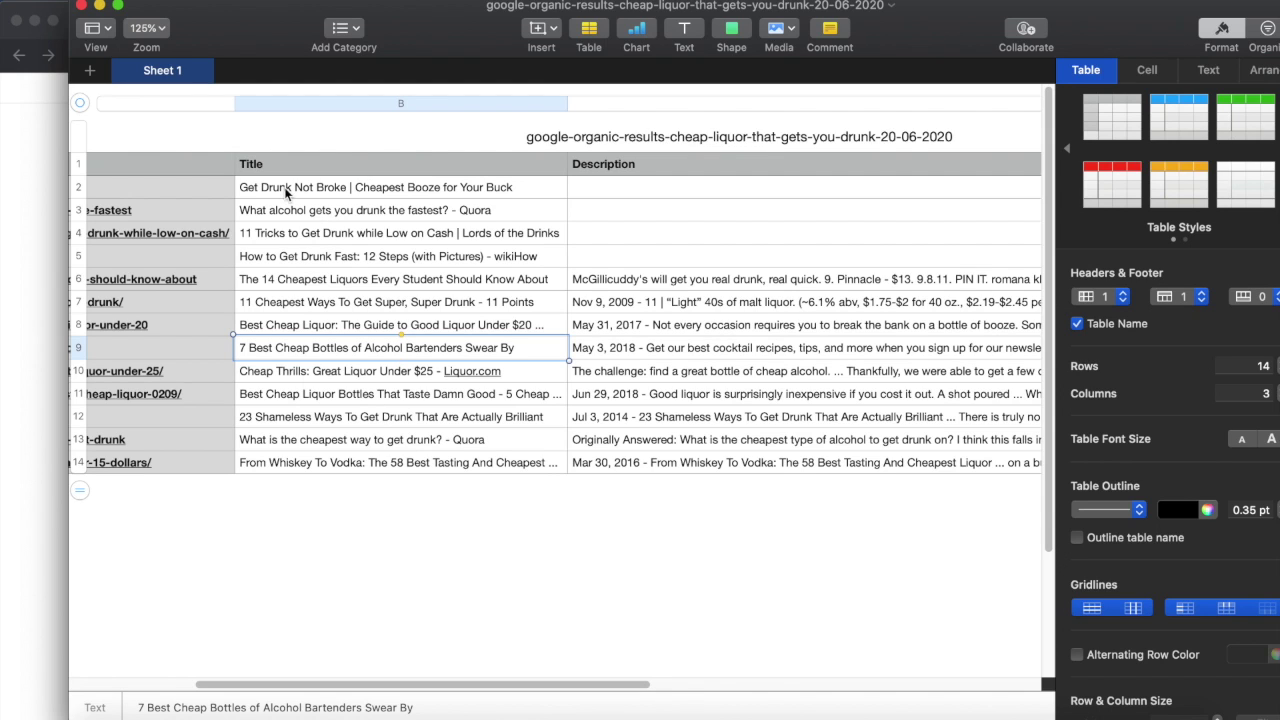
{"action": "left_click", "coordinate": [333, 235]}
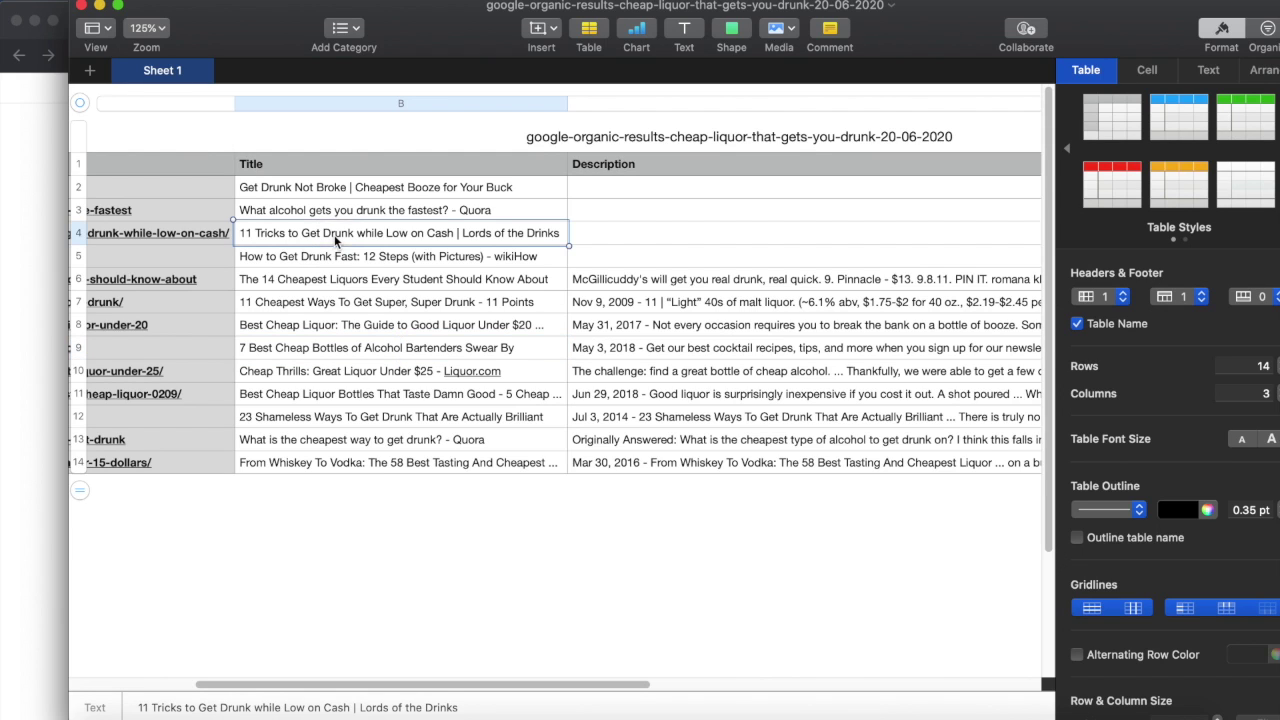
{"action": "left_click", "coordinate": [269, 188]}
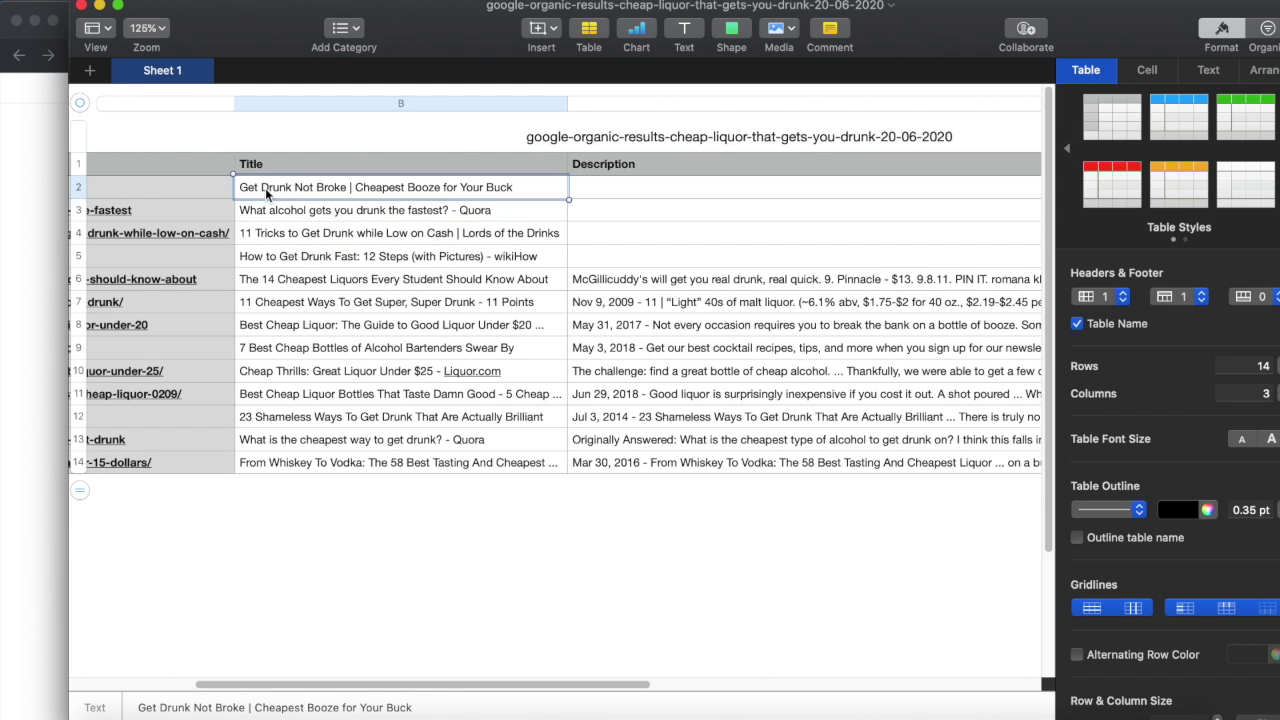
{"action": "double_click", "coordinate": [244, 191]}
{"action": "left_click", "coordinate": [291, 188]}
{"action": "left_click_drag", "start_coordinate": [291, 188], "coordinate": [238, 189]}
{"action": "left_click", "coordinate": [316, 508]}
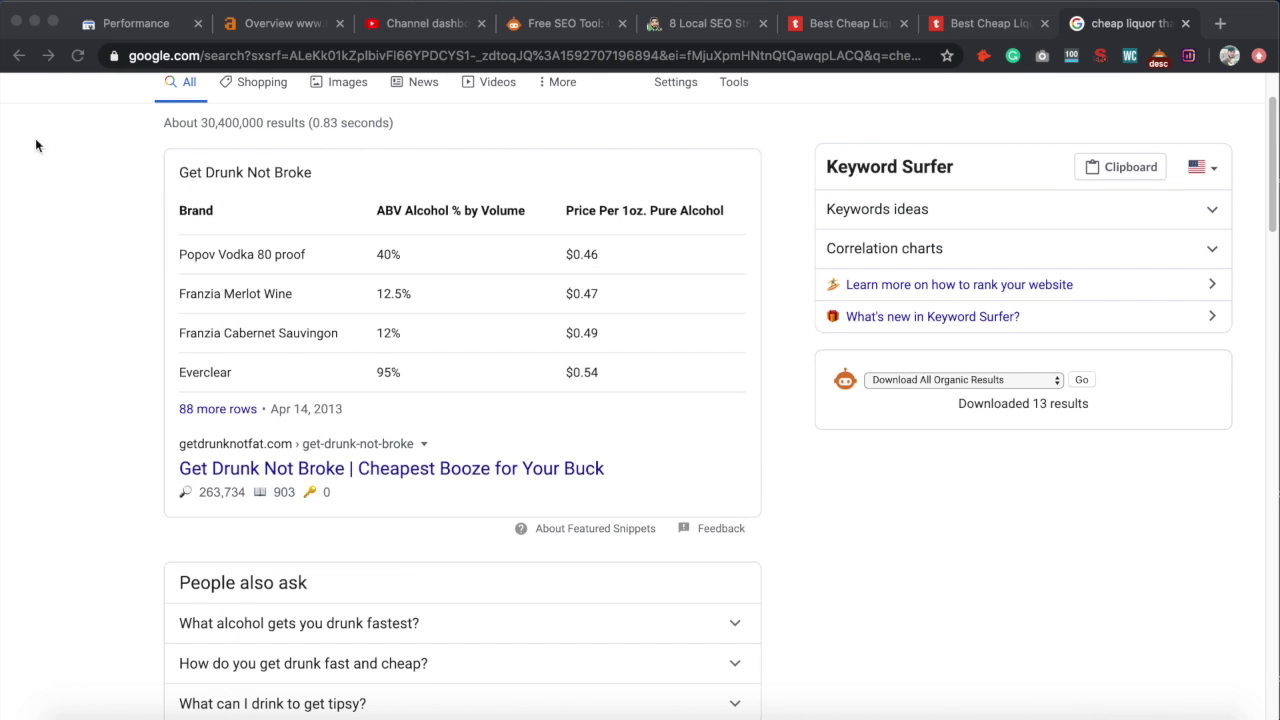
{"action": "scroll", "coordinate": [226, 370], "scroll_direction": "down", "scroll_amount": 1}
{"action": "scroll", "coordinate": [226, 370], "scroll_direction": "up", "scroll_amount": 3}
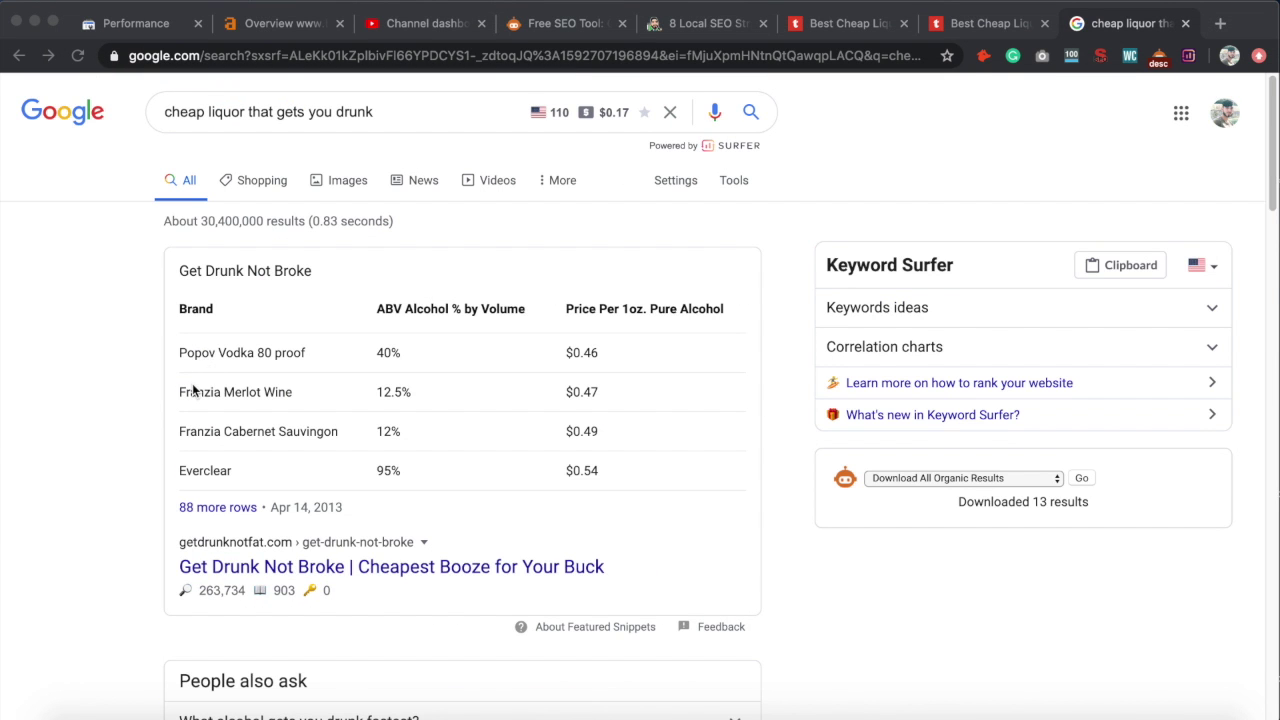